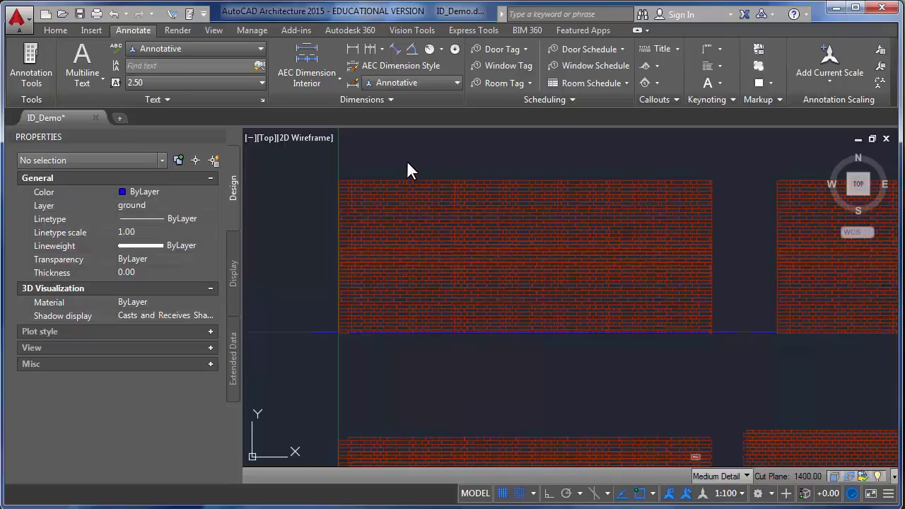
{"action": "left_click", "coordinate": [55, 29]}
{"action": "left_click", "coordinate": [137, 29]}
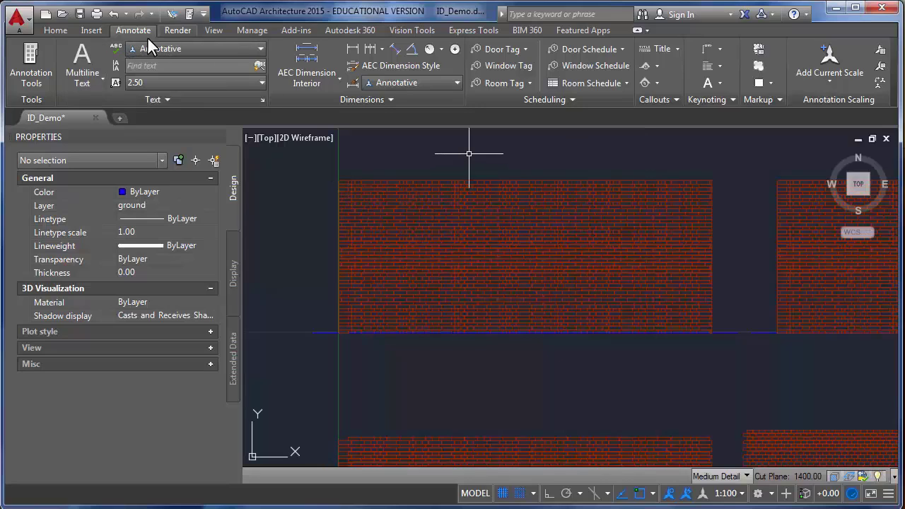
{"action": "left_click", "coordinate": [261, 48]}
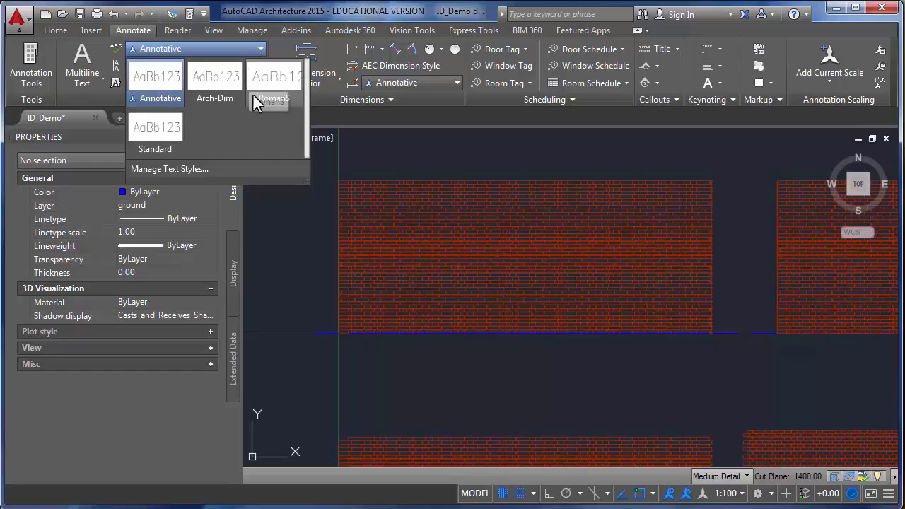
{"action": "left_click", "coordinate": [260, 47]}
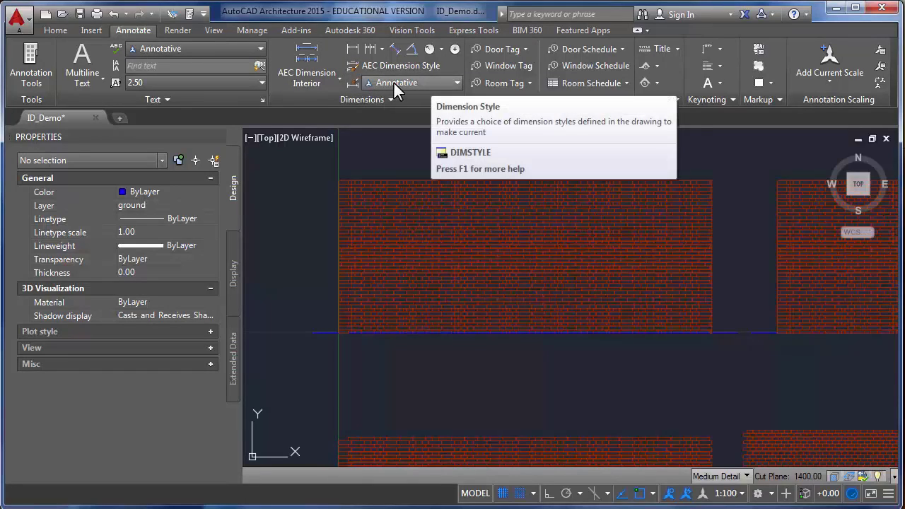
{"action": "left_click", "coordinate": [458, 82]}
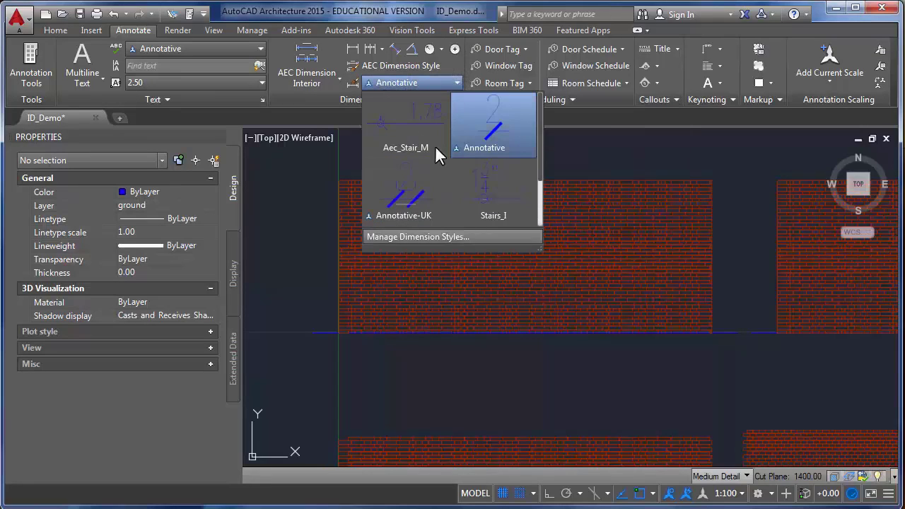
{"action": "left_click", "coordinate": [342, 5]}
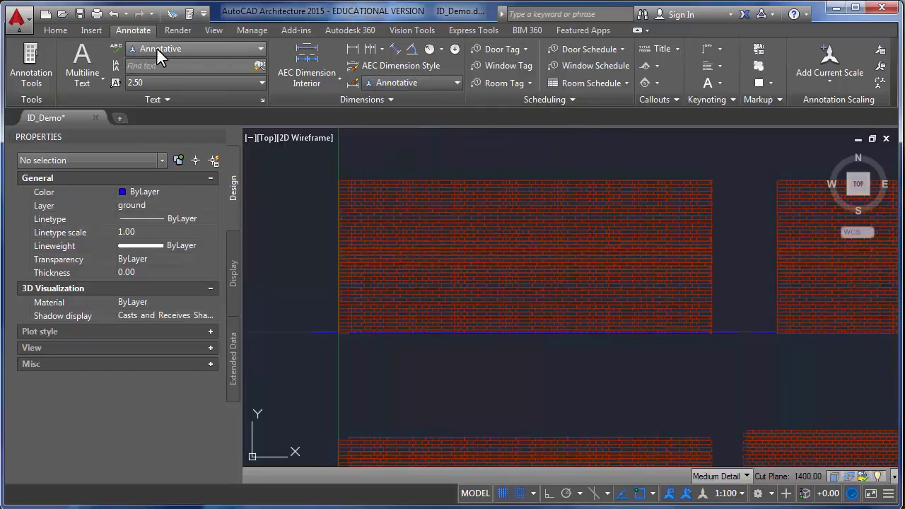
Create a new text style named SARC162 Text based on the Annotative style
{"action": "left_click", "coordinate": [260, 48]}
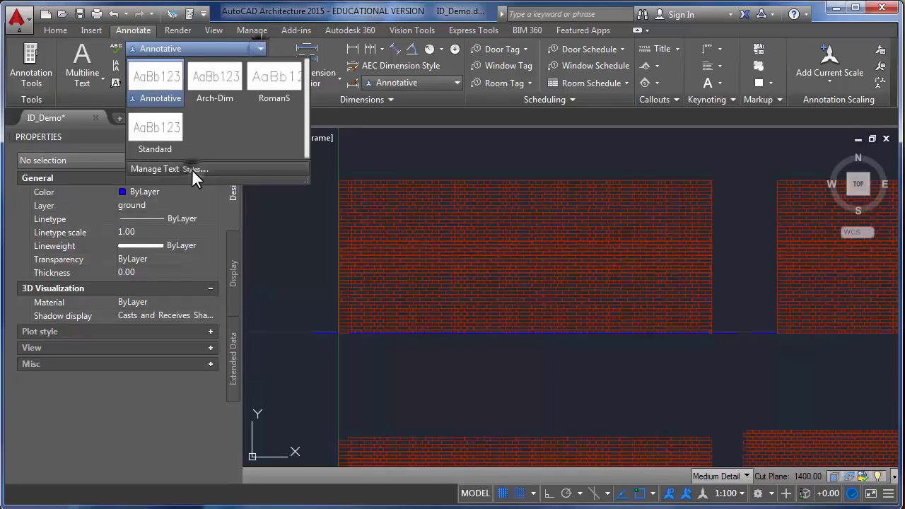
{"action": "left_click", "coordinate": [191, 169]}
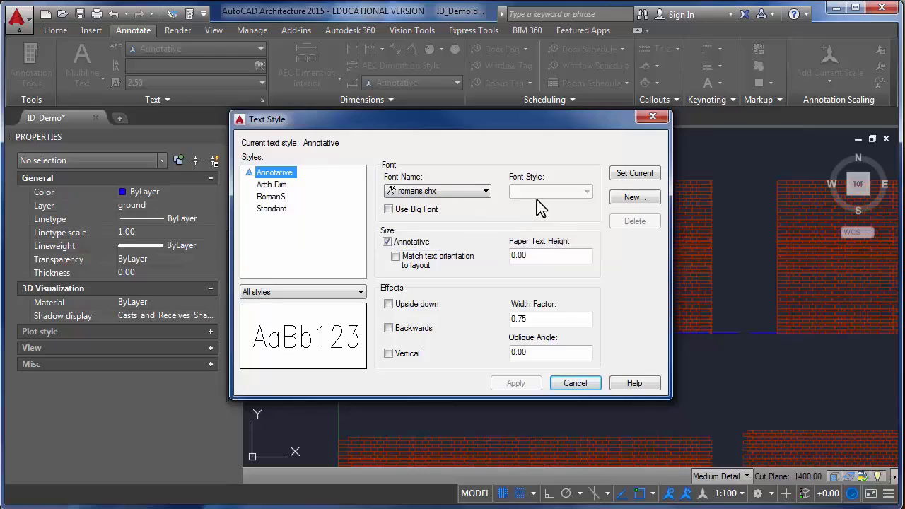
{"action": "left_click", "coordinate": [635, 197]}
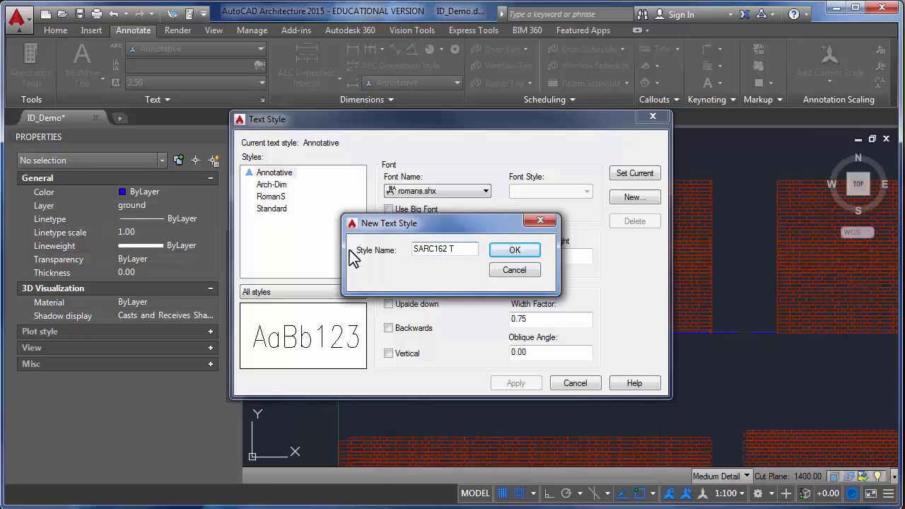
{"action": "left_click", "coordinate": [537, 252]}
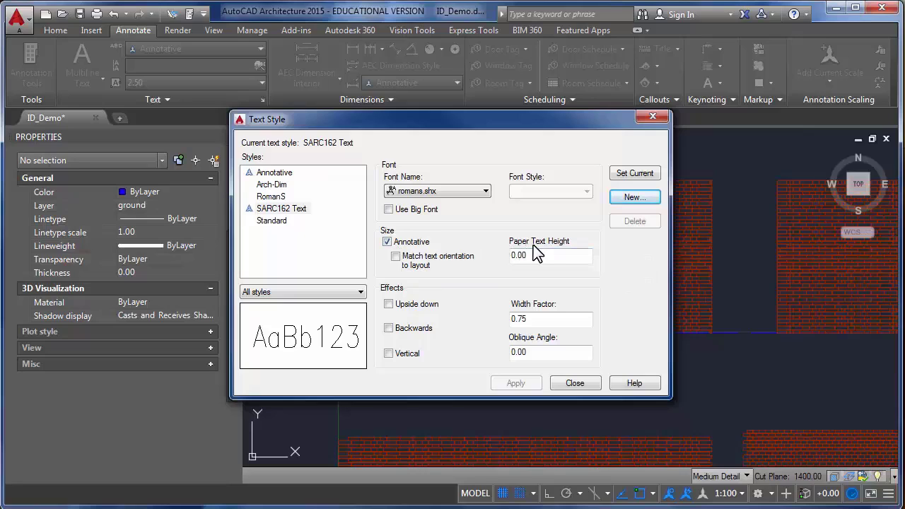
Set the paper text height of the SARC162 Text style to 5
{"action": "mouse_move", "coordinate": [527, 256]}
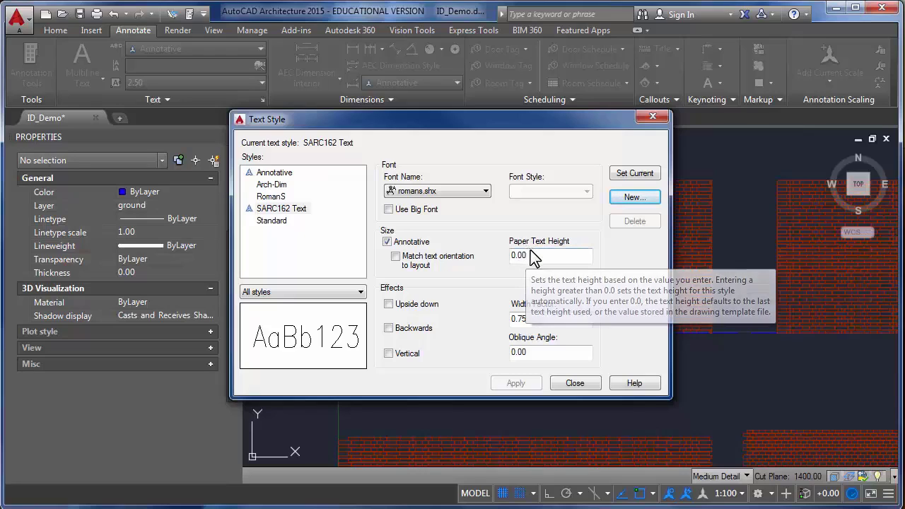
{"action": "left_click_drag", "start_coordinate": [532, 258], "coordinate": [477, 256]}
{"action": "type", "text": "5"}
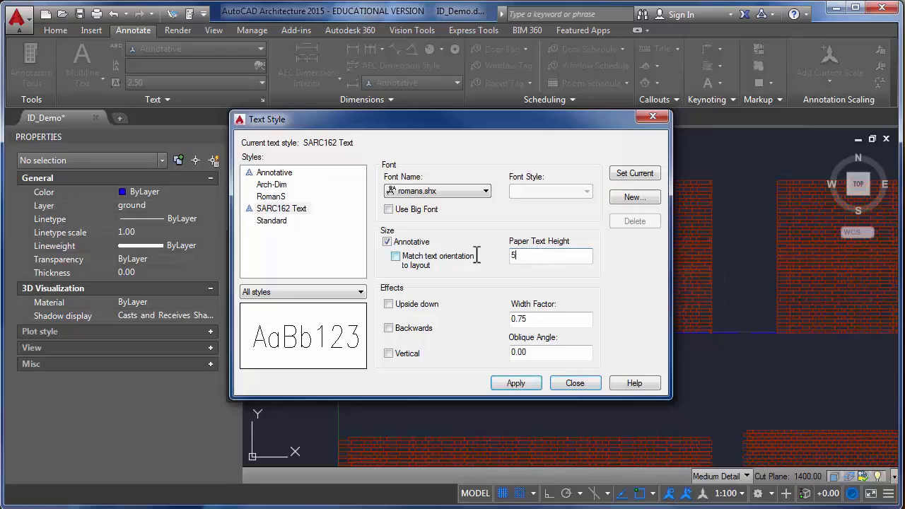
Assign the Helvetica font with the Regular font style to the SARC162 Text style
{"action": "left_click", "coordinate": [408, 195]}
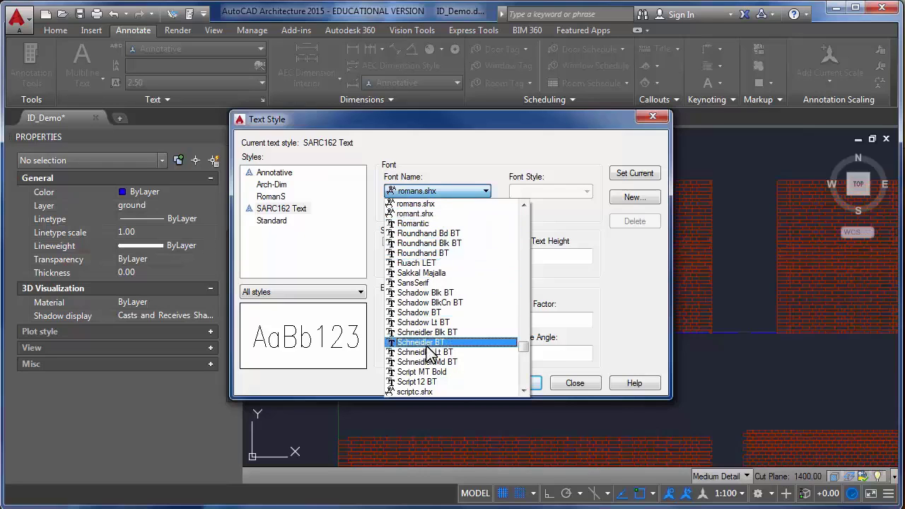
{"action": "left_click_drag", "start_coordinate": [523, 350], "coordinate": [525, 311]}
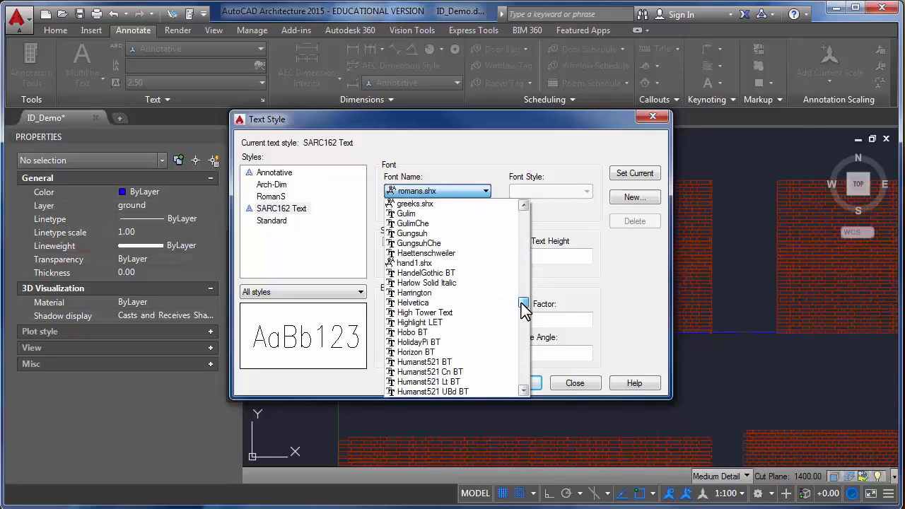
{"action": "left_click", "coordinate": [423, 303]}
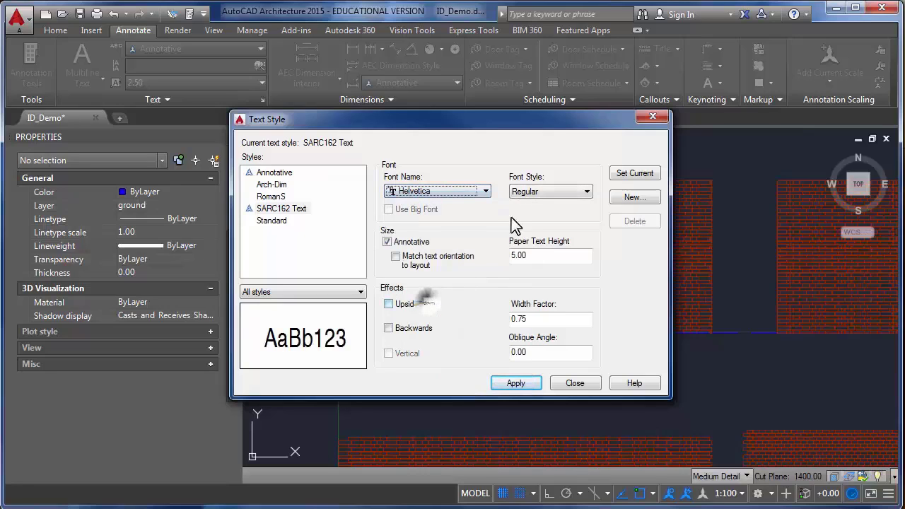
{"action": "left_click", "coordinate": [539, 193]}
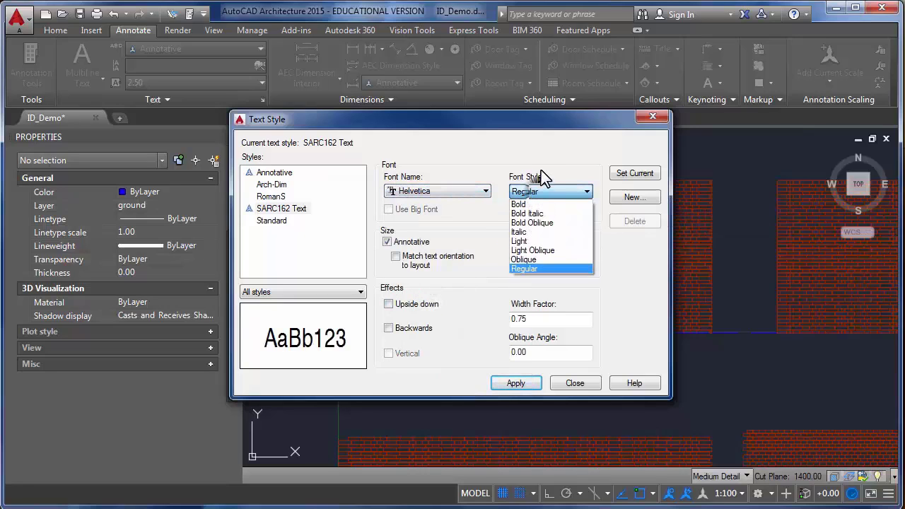
{"action": "left_click", "coordinate": [520, 200]}
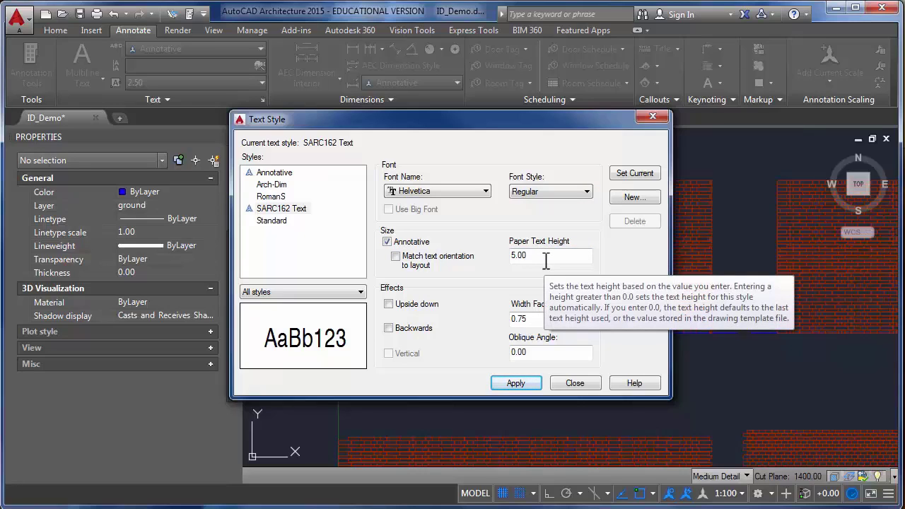
Make SARC162 Text the current text style, saving its changes, and close the text style settings
{"action": "left_click", "coordinate": [619, 174]}
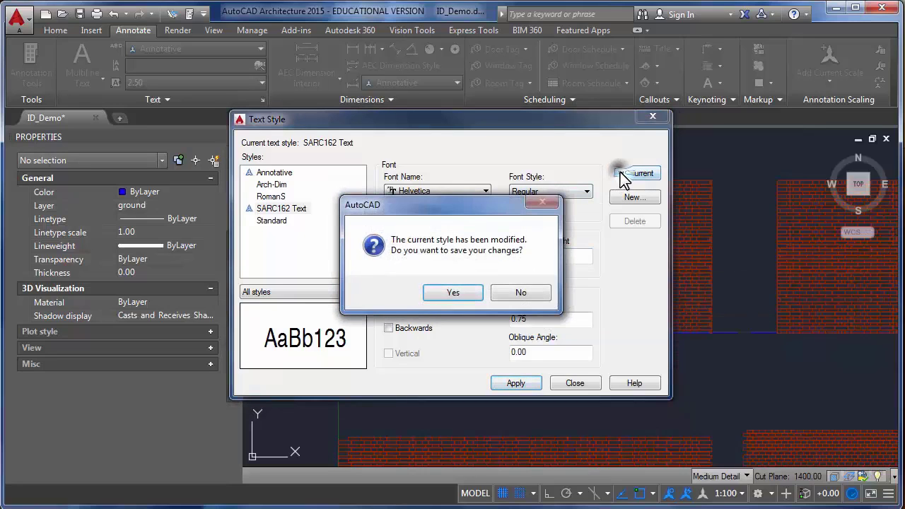
{"action": "left_click", "coordinate": [460, 293]}
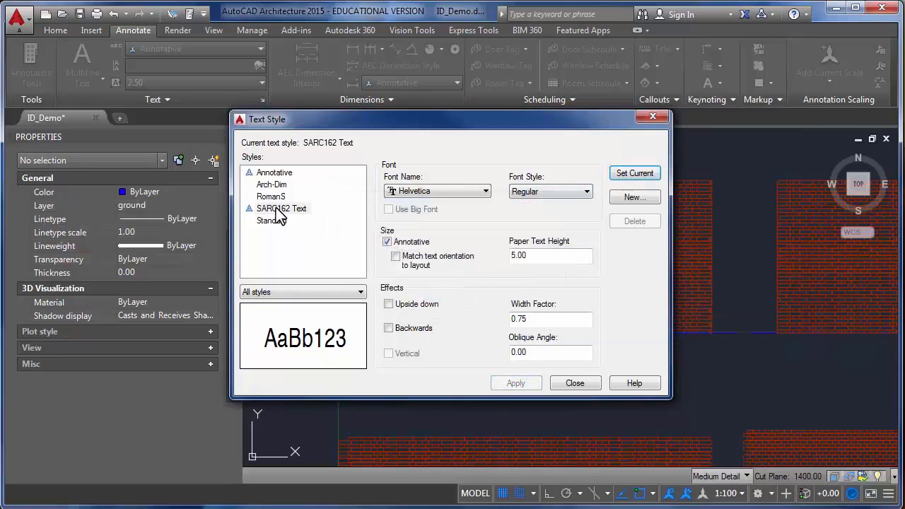
{"action": "left_click", "coordinate": [580, 386]}
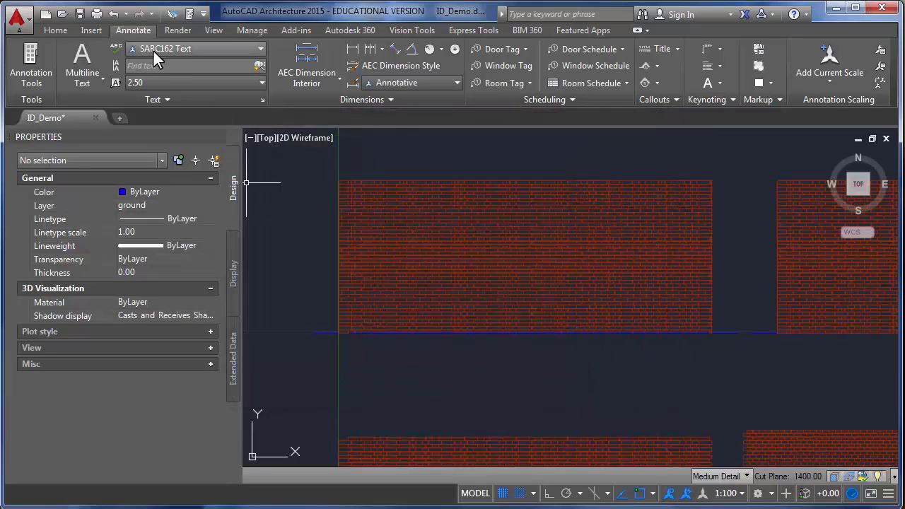
Set the annotation scale of the drawing to 1:20
{"action": "middle_click_drag", "start_coordinate": [384, 226], "coordinate": [402, 382]}
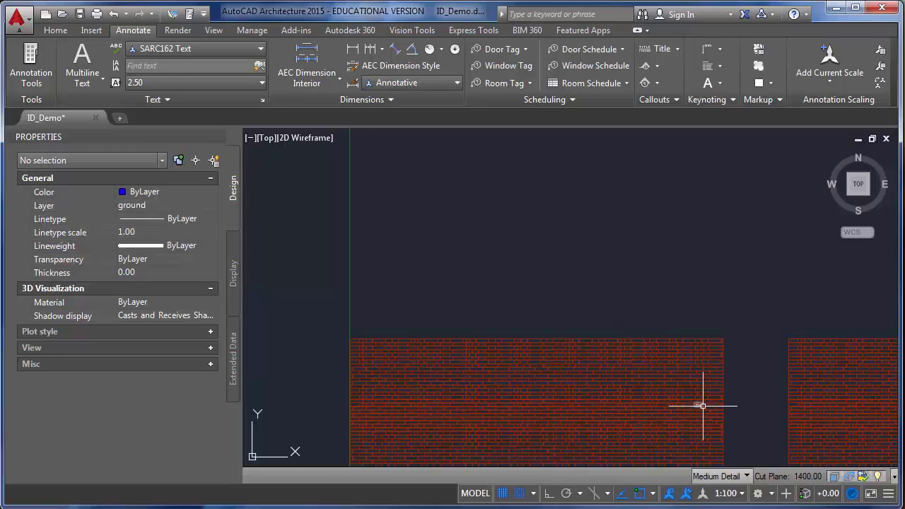
{"action": "left_click", "coordinate": [741, 493]}
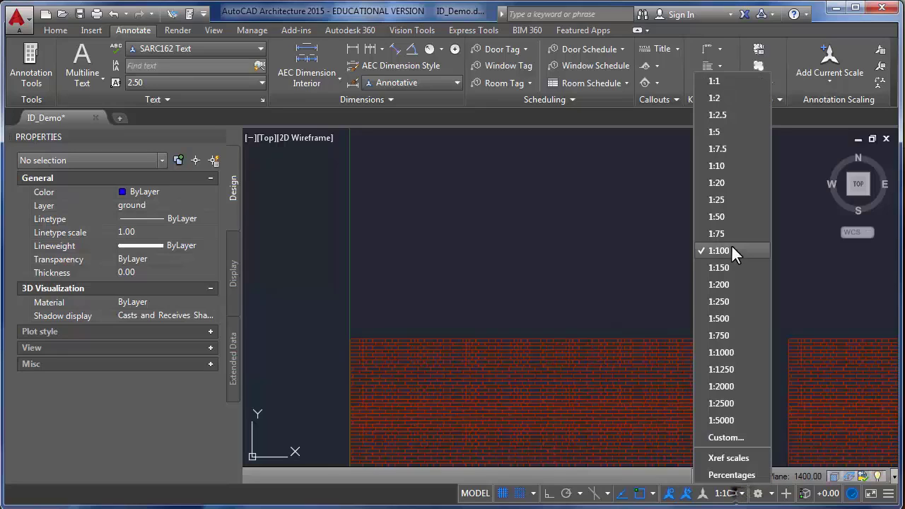
{"action": "left_click", "coordinate": [717, 182]}
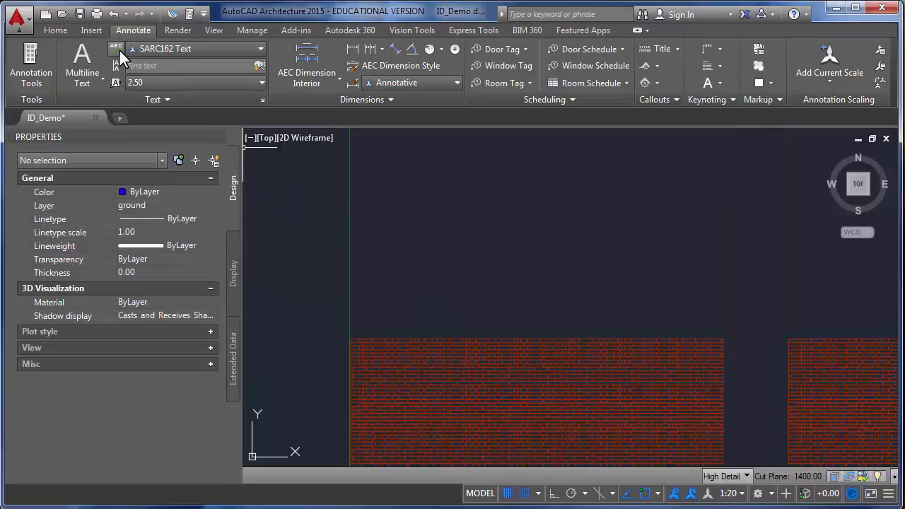
Add a multiline text reading "This ACAD Text" in the empty area above the upper-left brick wall
{"action": "left_click", "coordinate": [83, 61]}
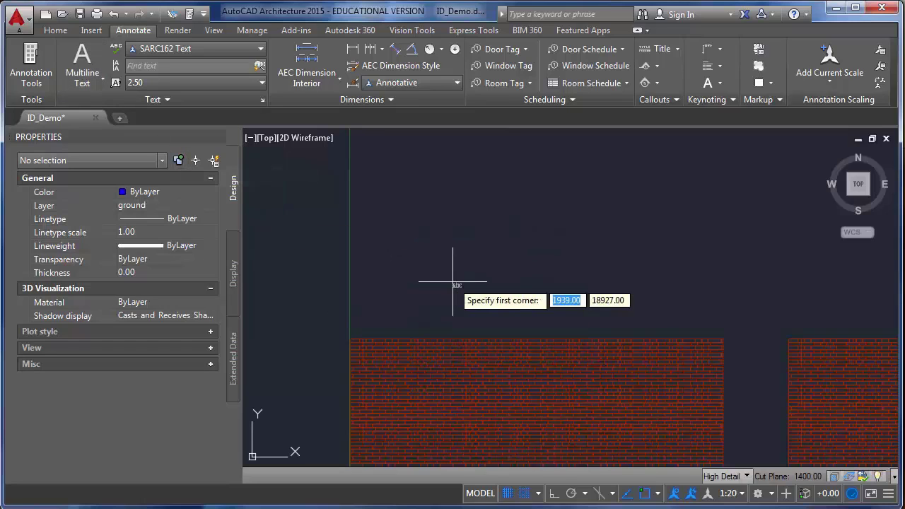
{"action": "left_click", "coordinate": [379, 212]}
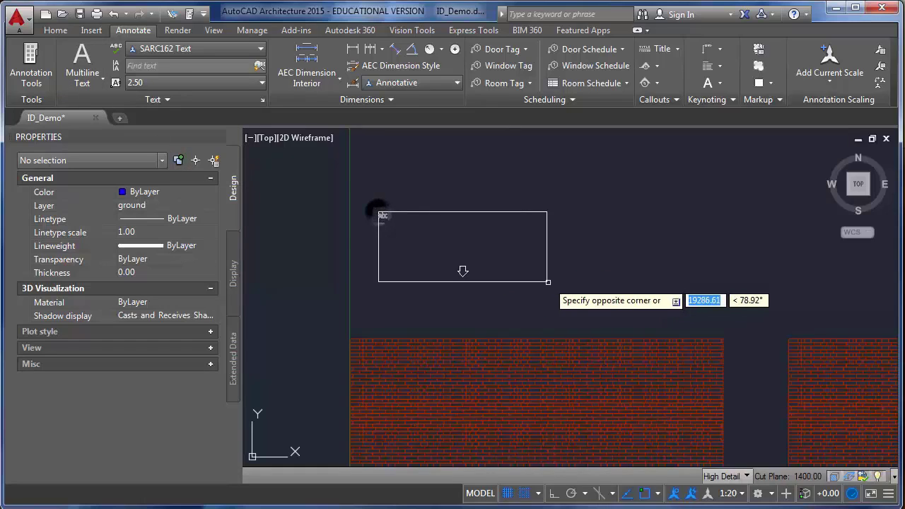
{"action": "left_click", "coordinate": [569, 286]}
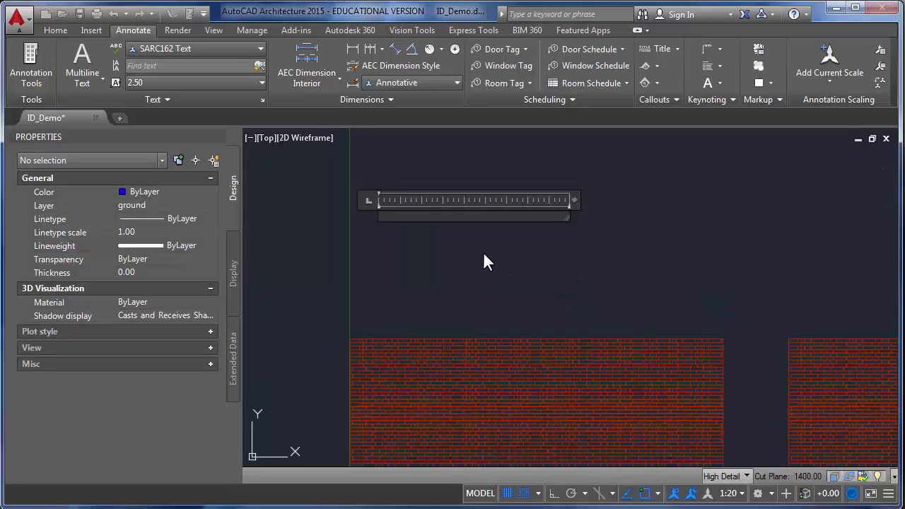
{"action": "type", "text": "Tile Ad"}
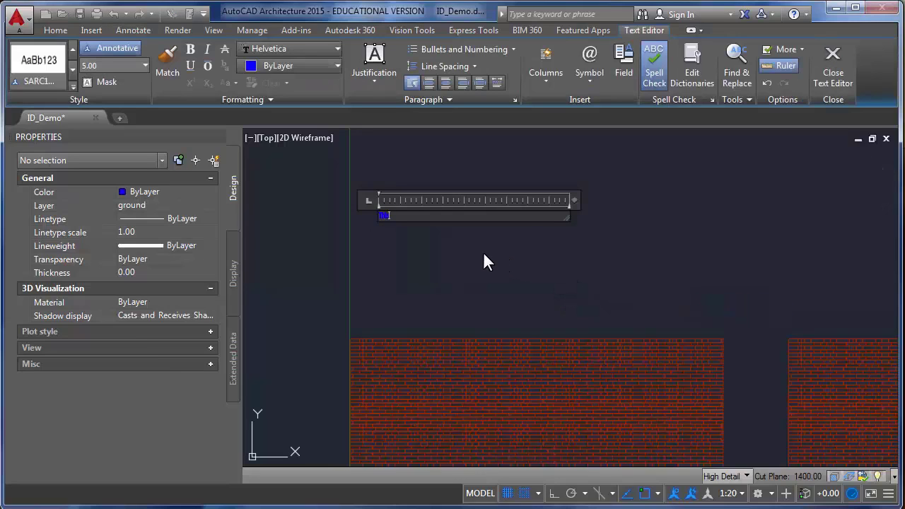
{"action": "type", "text": "AD Text"}
{"action": "left_click", "coordinate": [835, 71]}
Move the "This ACAD Text" label down and to the right, just above the brick wall's top edge
{"action": "left_click", "coordinate": [419, 217]}
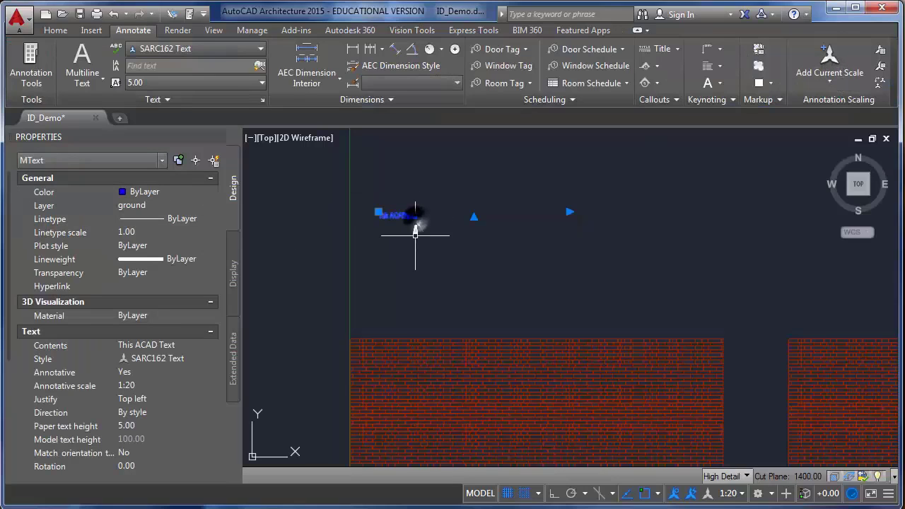
{"action": "type", "text": "m"}
{"action": "key", "text": "Return"}
{"action": "left_click", "coordinate": [391, 204]}
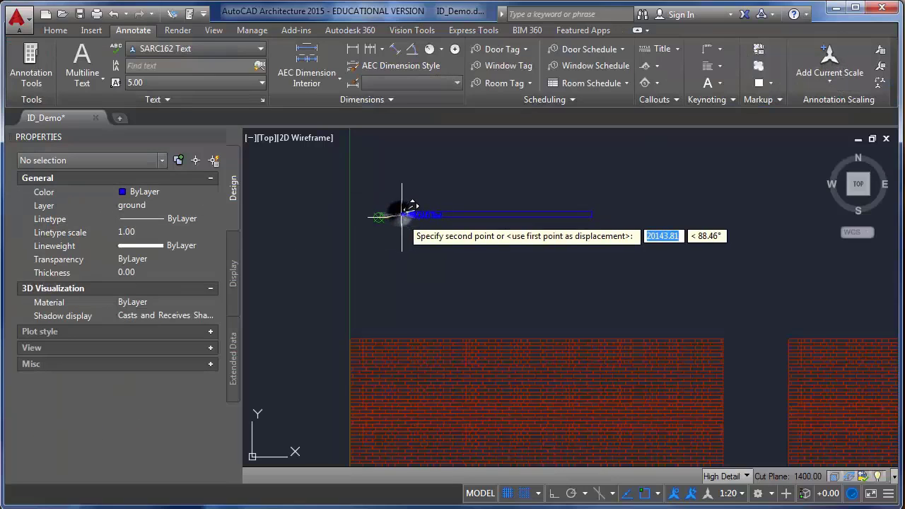
{"action": "left_click", "coordinate": [469, 324]}
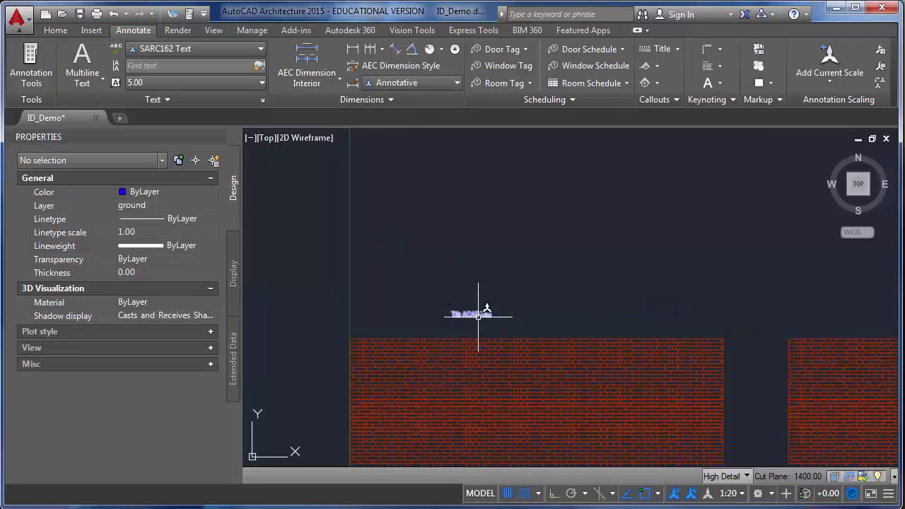
Move the text label slightly upward, leaving more space between it and the brick wall
{"action": "left_click", "coordinate": [477, 318]}
{"action": "key", "text": "Return"}
{"action": "left_click", "coordinate": [494, 283]}
{"action": "left_click", "coordinate": [495, 267]}
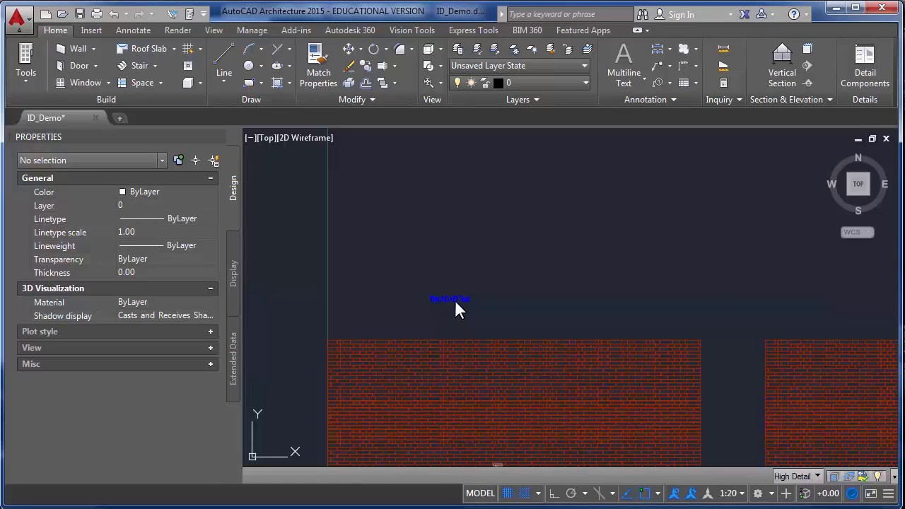
Measure the height of the "This ACAD Text" letters with the distance command, from baseline to top
{"action": "scroll", "coordinate": [440, 310], "scroll_direction": "up", "scroll_amount": 5}
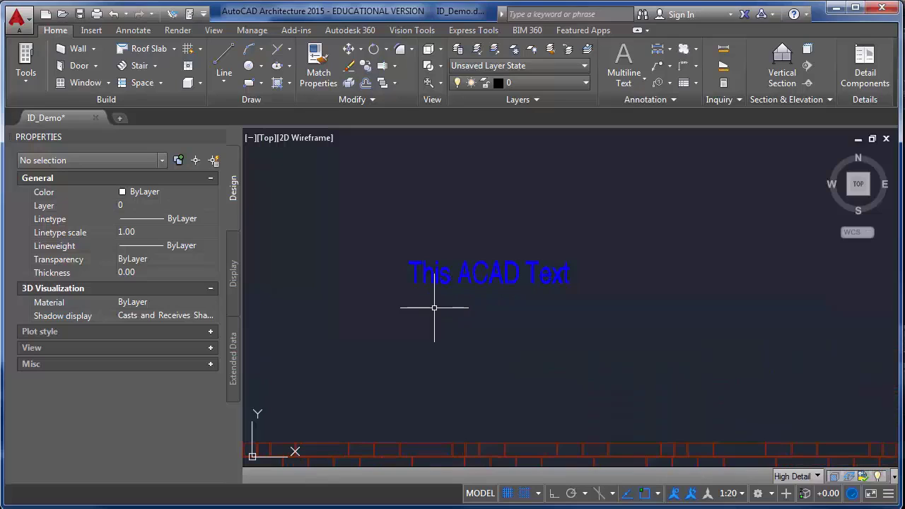
{"action": "scroll", "coordinate": [434, 308], "scroll_direction": "up", "scroll_amount": 4}
{"action": "type", "text": "di"}
{"action": "key", "text": "Return"}
{"action": "middle_click_drag", "start_coordinate": [345, 270], "coordinate": [404, 306]}
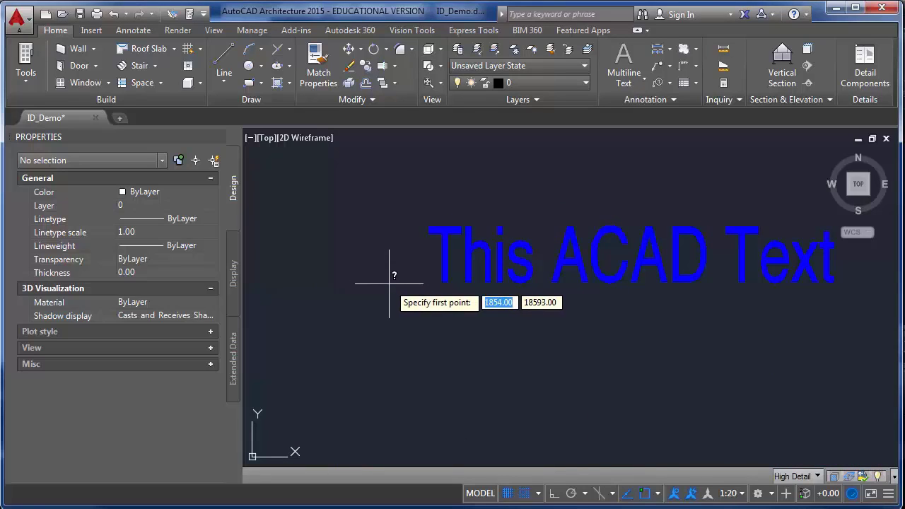
{"action": "left_click", "coordinate": [387, 284]}
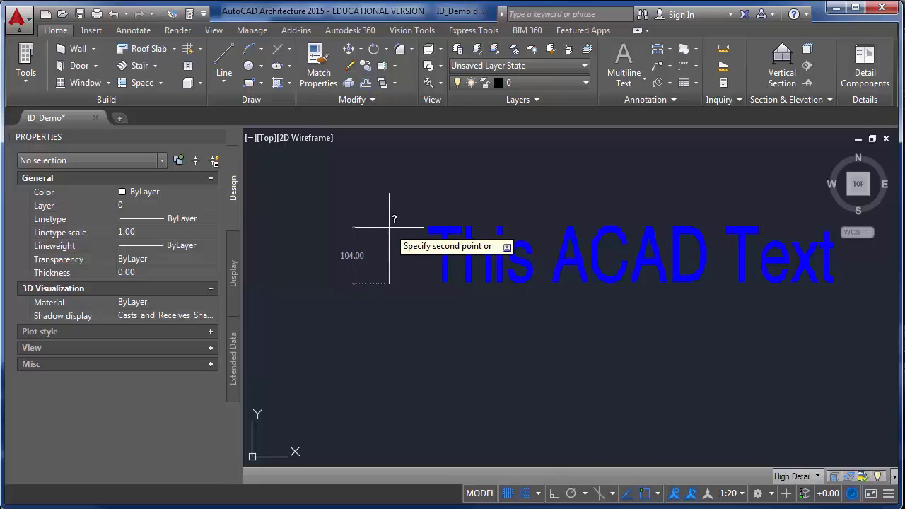
{"action": "left_click", "coordinate": [389, 228]}
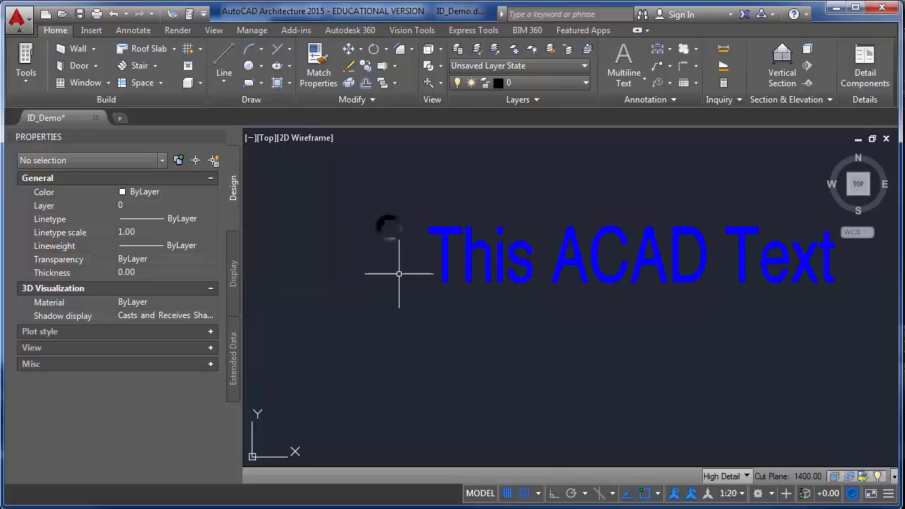
{"action": "scroll", "coordinate": [403, 309], "scroll_direction": "down", "scroll_amount": 5}
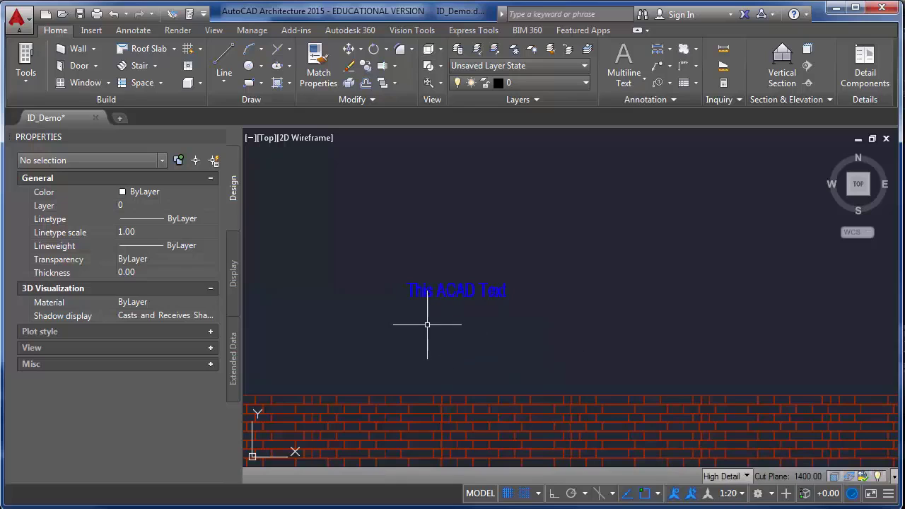
Open the Work layout and measure the height of the "This ACAD Text" letters on the sheet with the distance command
{"action": "middle_click_drag", "start_coordinate": [427, 325], "coordinate": [485, 320]}
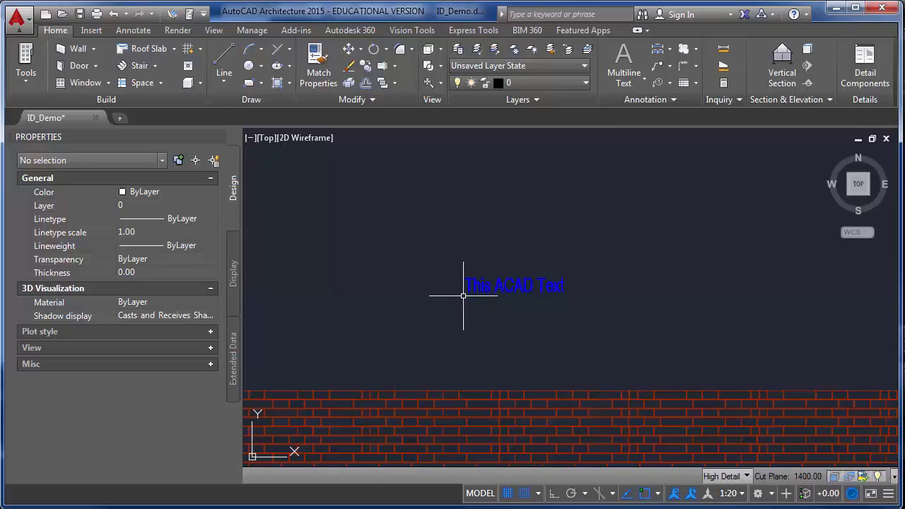
{"action": "scroll", "coordinate": [460, 274], "scroll_direction": "up", "scroll_amount": 4}
{"action": "scroll", "coordinate": [504, 310], "scroll_direction": "down", "scroll_amount": 10}
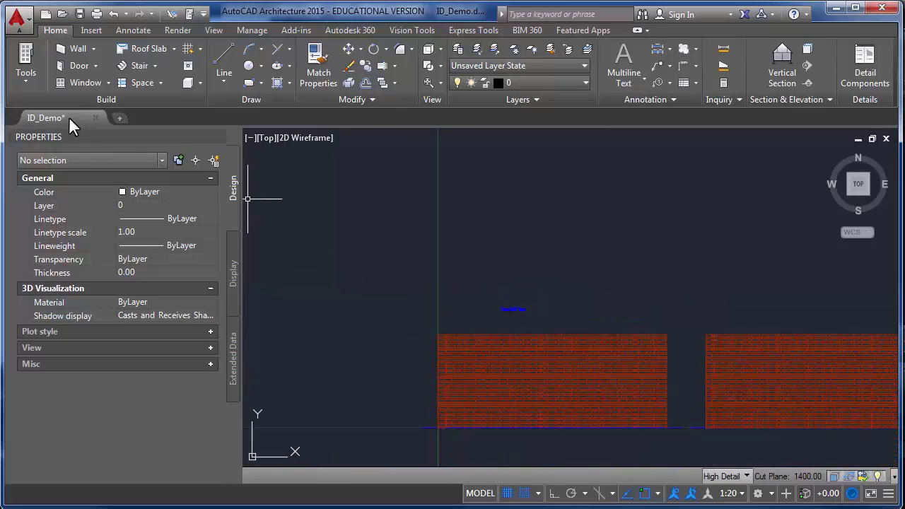
{"action": "mouse_move", "coordinate": [64, 114]}
{"action": "left_click", "coordinate": [113, 174]}
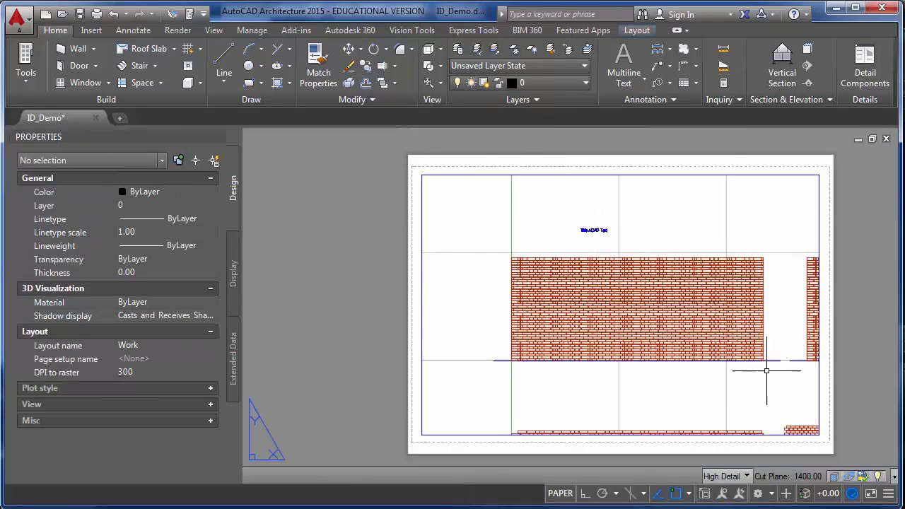
{"action": "scroll", "coordinate": [447, 253], "scroll_direction": "up", "scroll_amount": 10}
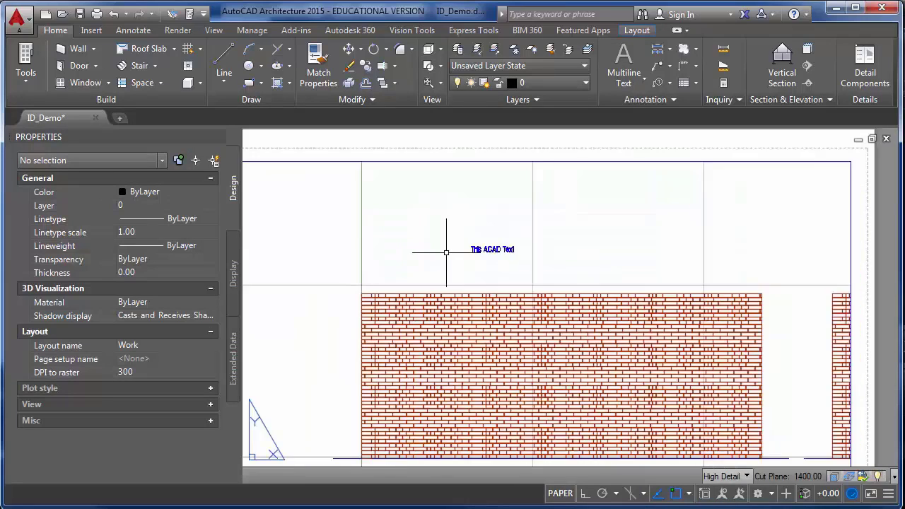
{"action": "key", "text": "Return"}
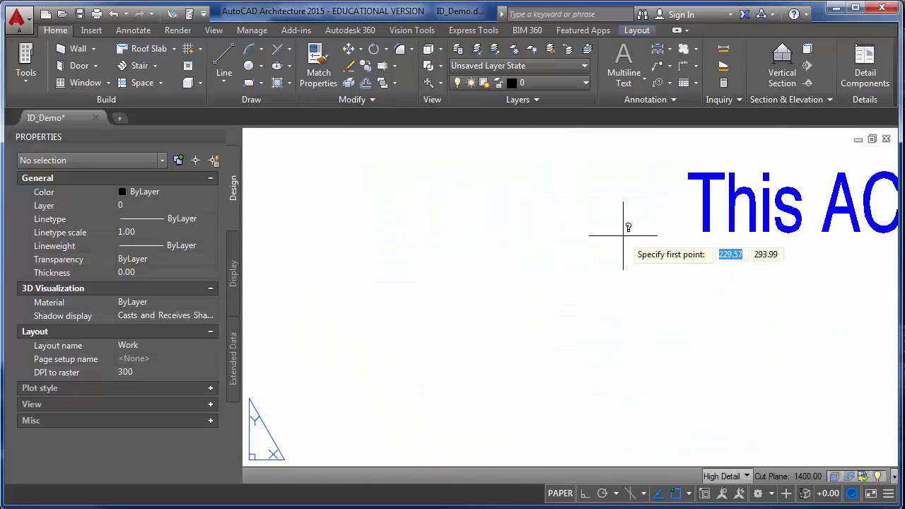
{"action": "left_click", "coordinate": [653, 235]}
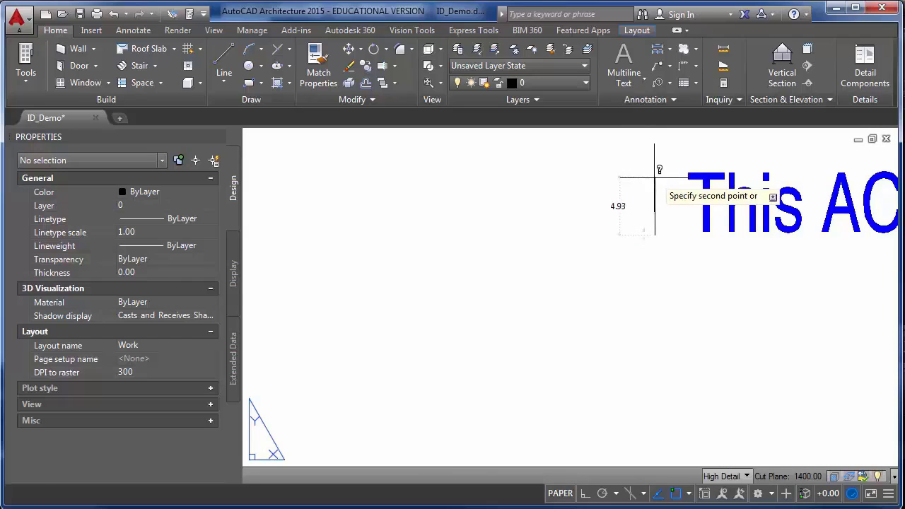
{"action": "key", "text": "Escape"}
{"action": "scroll", "coordinate": [601, 219], "scroll_direction": "down", "scroll_amount": 10}
{"action": "middle_click_drag", "start_coordinate": [474, 280], "coordinate": [513, 262]}
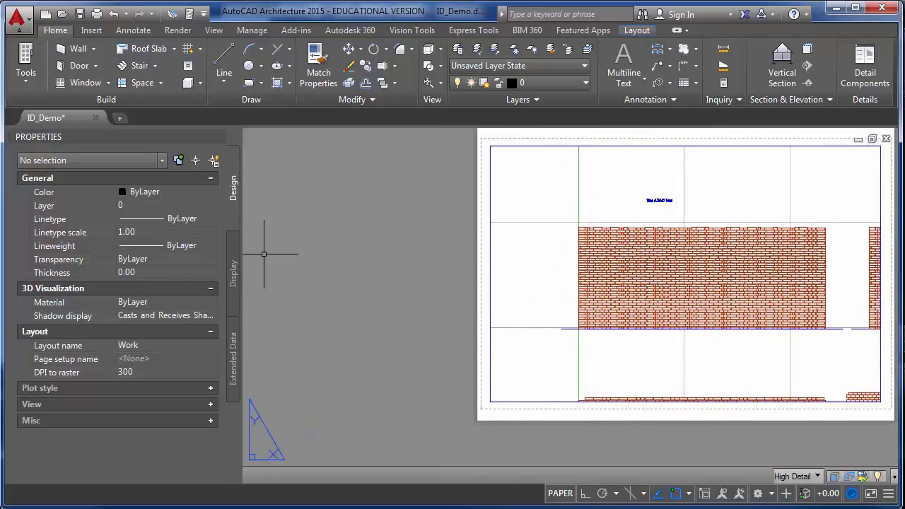
Return to model space and set the annotation scale to 1:100
{"action": "mouse_move", "coordinate": [45, 118]}
{"action": "left_click", "coordinate": [24, 178]}
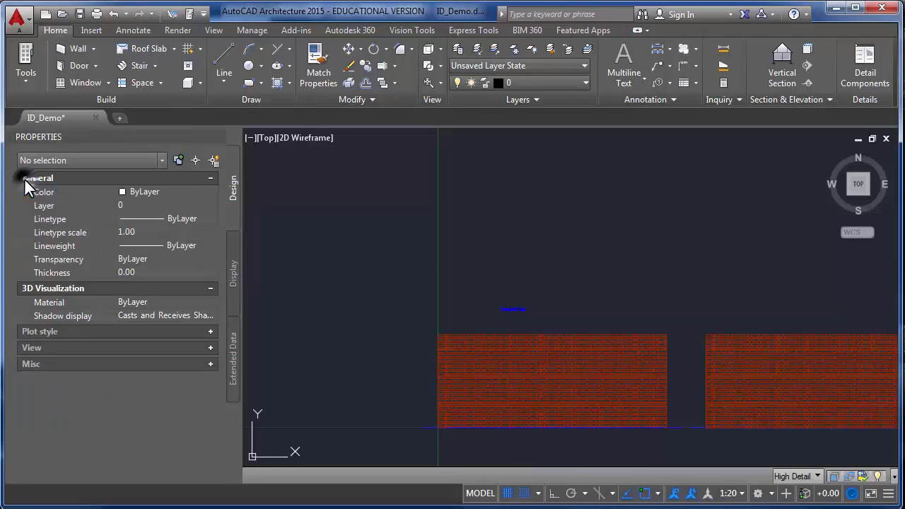
{"action": "scroll", "coordinate": [534, 244], "scroll_direction": "up", "scroll_amount": 4}
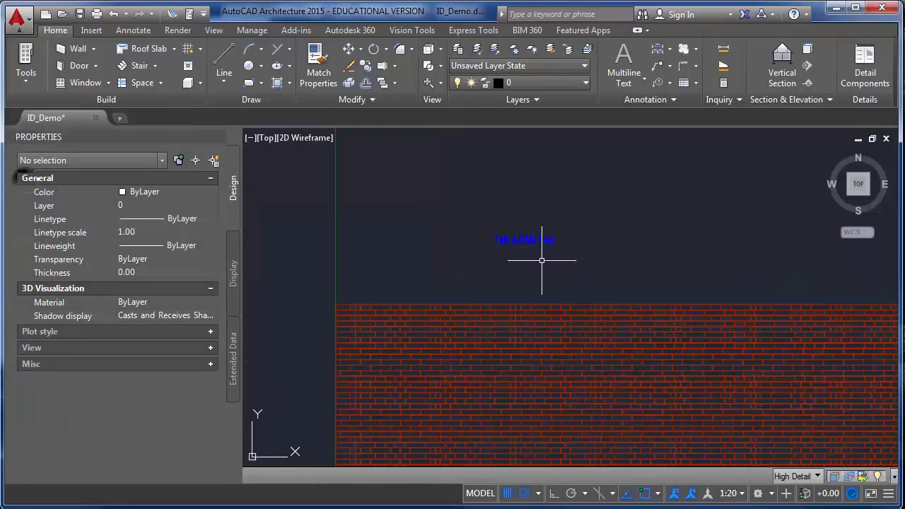
{"action": "left_click", "coordinate": [742, 495]}
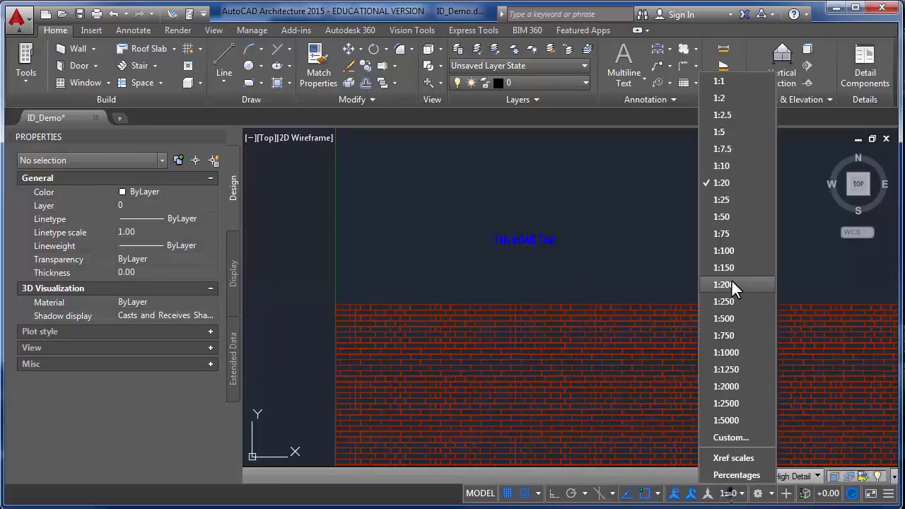
{"action": "left_click", "coordinate": [733, 251]}
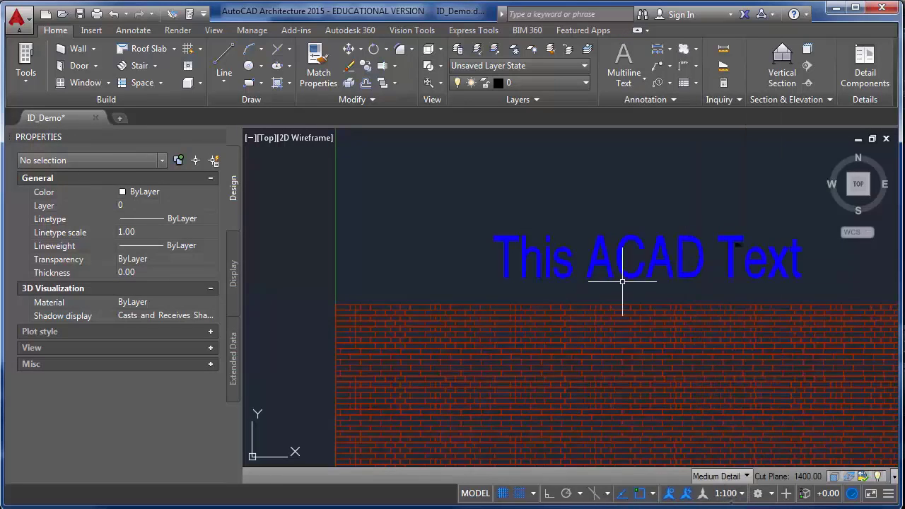
{"action": "middle_click_drag", "start_coordinate": [632, 278], "coordinate": [492, 302]}
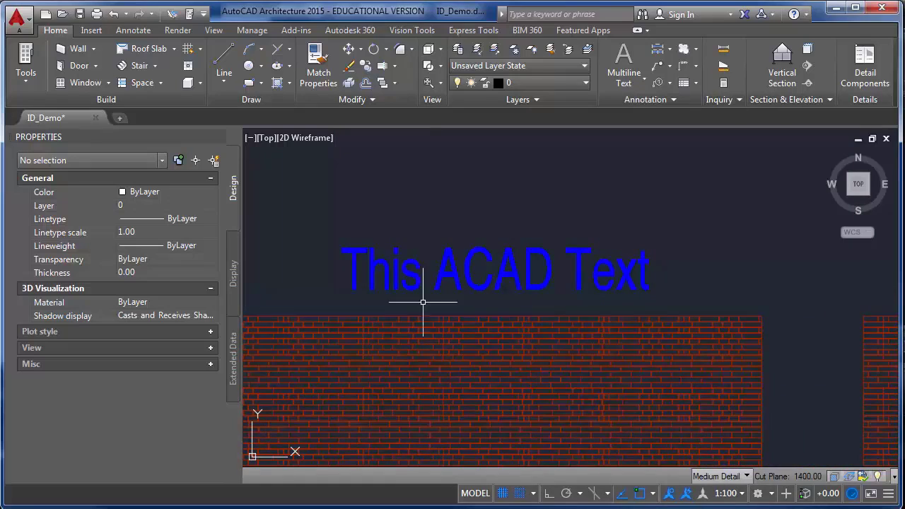
{"action": "middle_click_drag", "start_coordinate": [423, 302], "coordinate": [501, 273]}
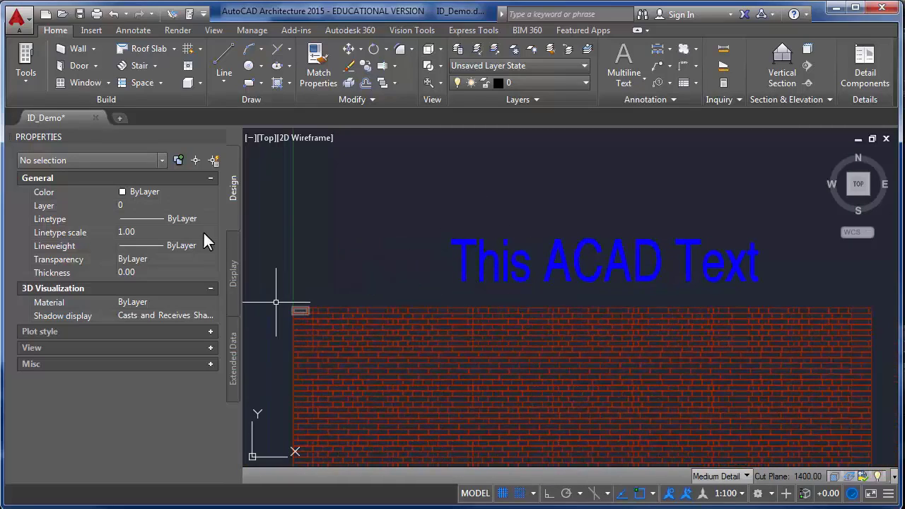
Set the scale of the Work layout's viewport to 1:100, then deselect the viewport
{"action": "mouse_move", "coordinate": [73, 116]}
{"action": "left_click", "coordinate": [109, 182]}
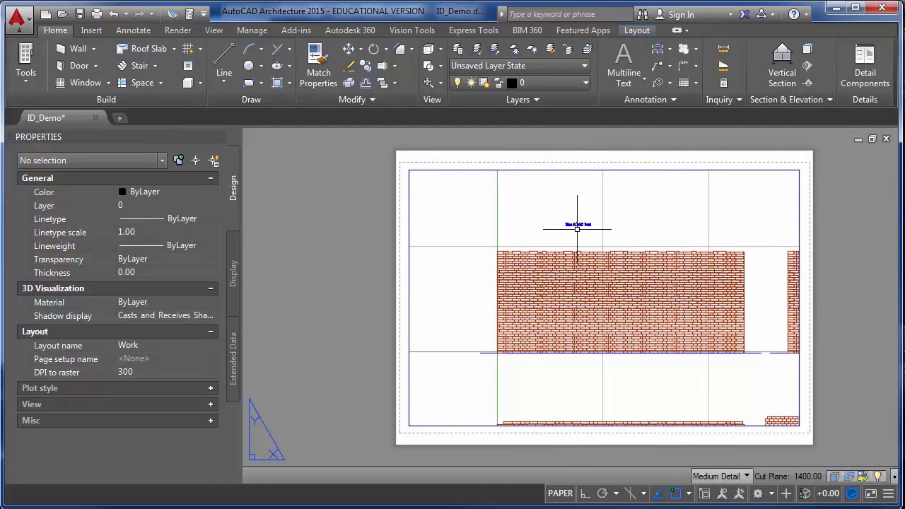
{"action": "left_click", "coordinate": [564, 169]}
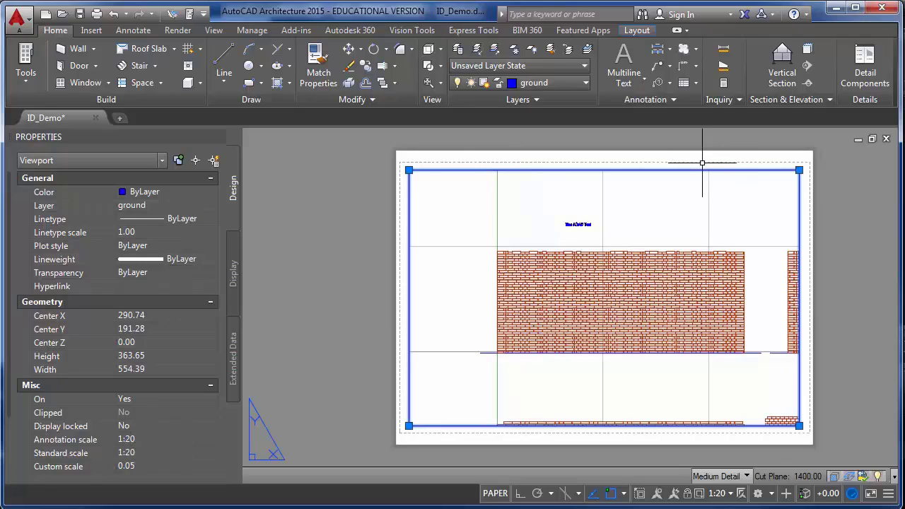
{"action": "left_click", "coordinate": [733, 500]}
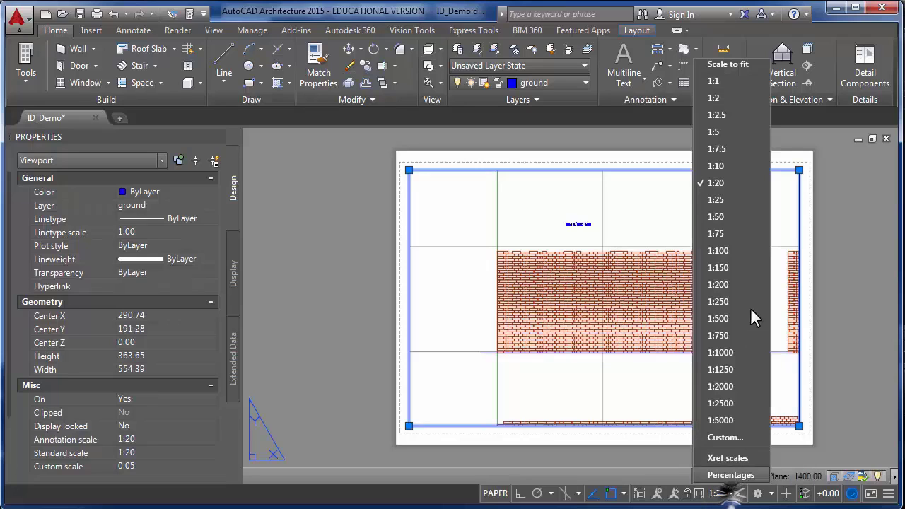
{"action": "left_click", "coordinate": [732, 256]}
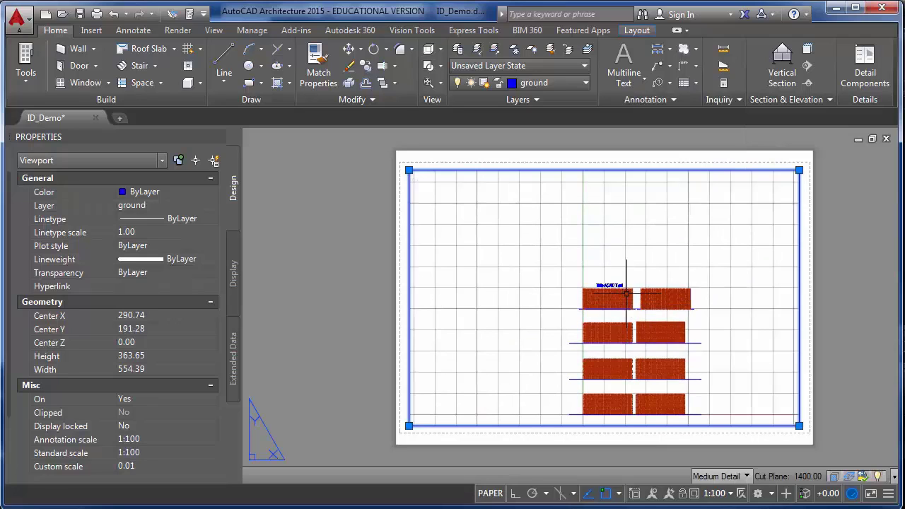
{"action": "left_click", "coordinate": [363, 238]}
{"action": "left_click", "coordinate": [368, 241]}
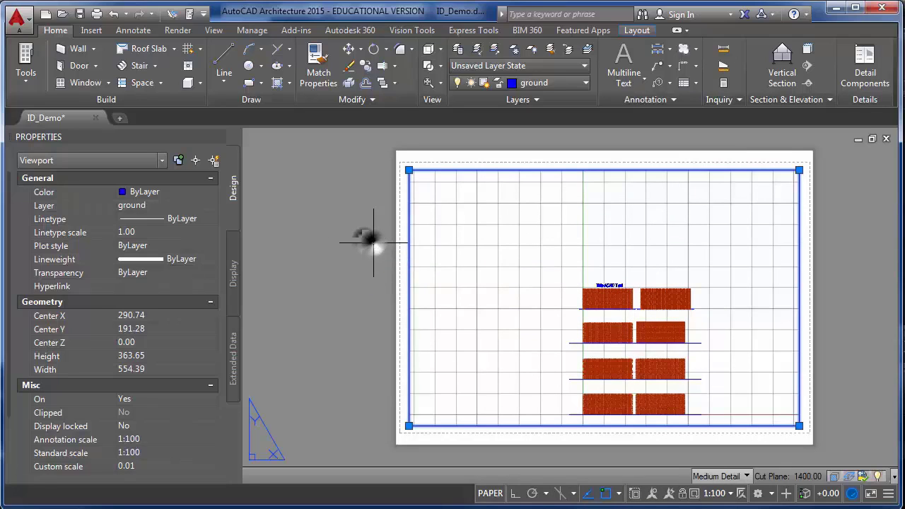
{"action": "key", "text": "Escape"}
Measure the height of the "This ACAD Text" letters on the sheet with the viewport at 1:100
{"action": "scroll", "coordinate": [606, 280], "scroll_direction": "up", "scroll_amount": 8}
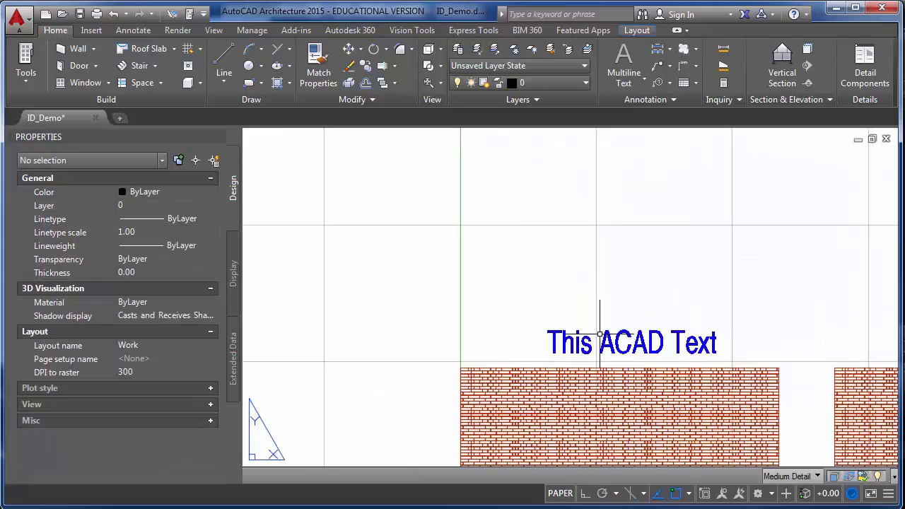
{"action": "middle_click_drag", "start_coordinate": [600, 334], "coordinate": [580, 309]}
{"action": "key", "text": "Return"}
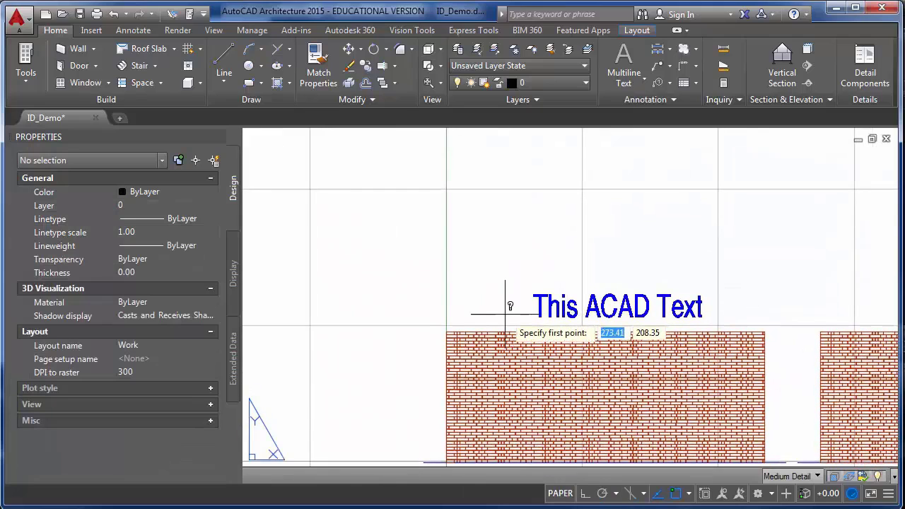
{"action": "left_click", "coordinate": [505, 316]}
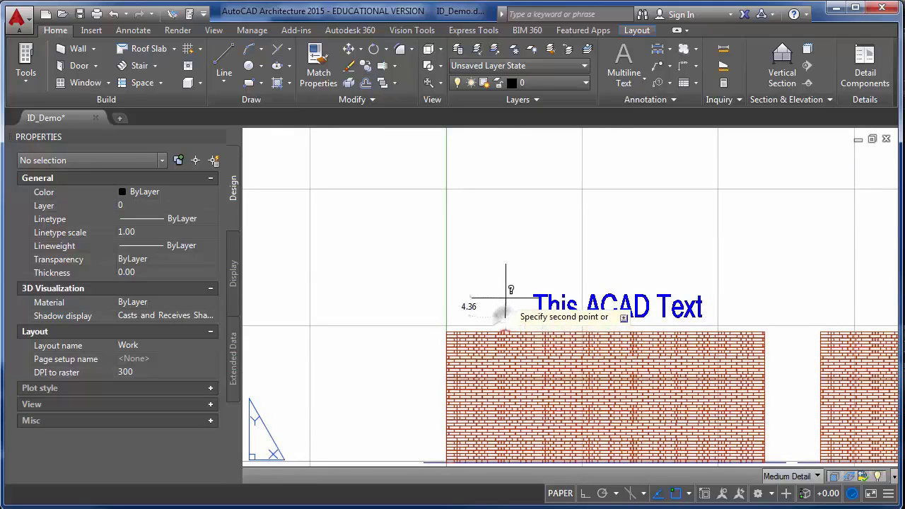
{"action": "left_click", "coordinate": [506, 294]}
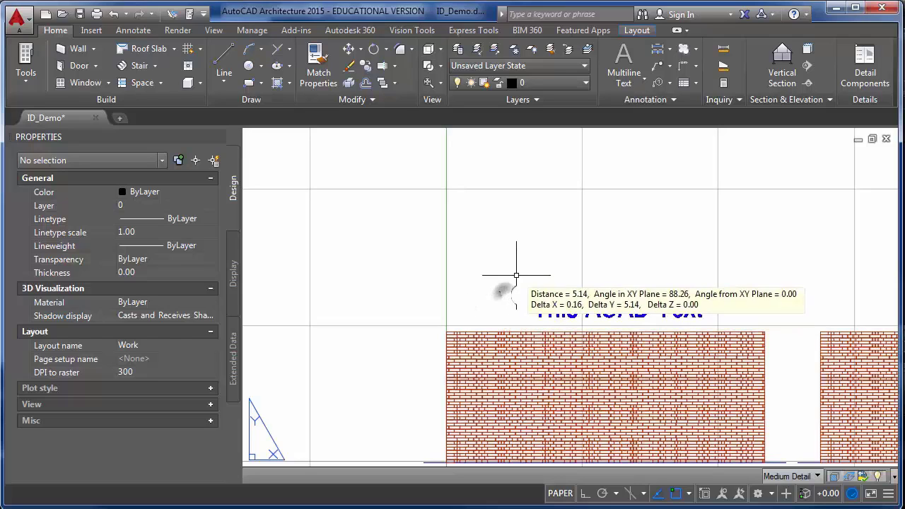
{"action": "scroll", "coordinate": [515, 269], "scroll_direction": "down", "scroll_amount": 3}
{"action": "scroll", "coordinate": [515, 273], "scroll_direction": "down", "scroll_amount": 6}
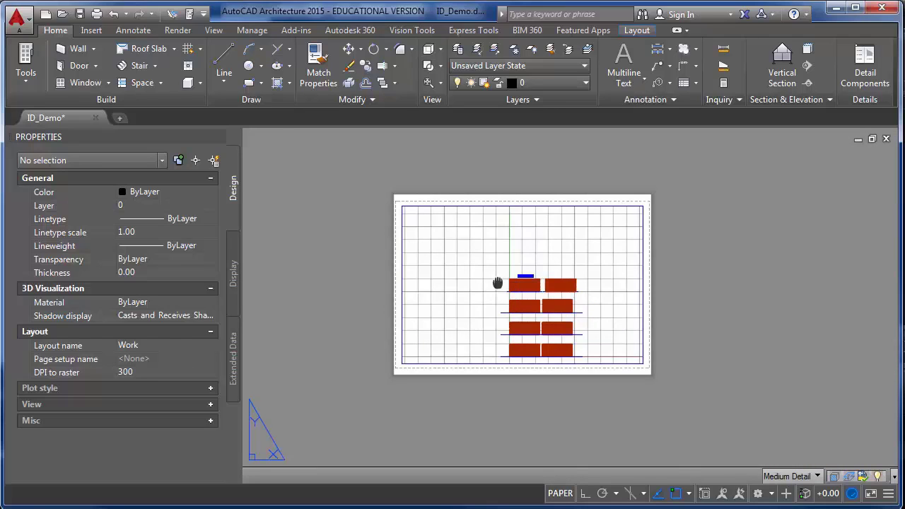
{"action": "scroll", "coordinate": [531, 277], "scroll_direction": "up", "scroll_amount": 2}
{"action": "scroll", "coordinate": [532, 289], "scroll_direction": "up", "scroll_amount": 2}
{"action": "middle_click_drag", "start_coordinate": [563, 266], "coordinate": [567, 343]}
{"action": "scroll", "coordinate": [567, 342], "scroll_direction": "down", "scroll_amount": 2}
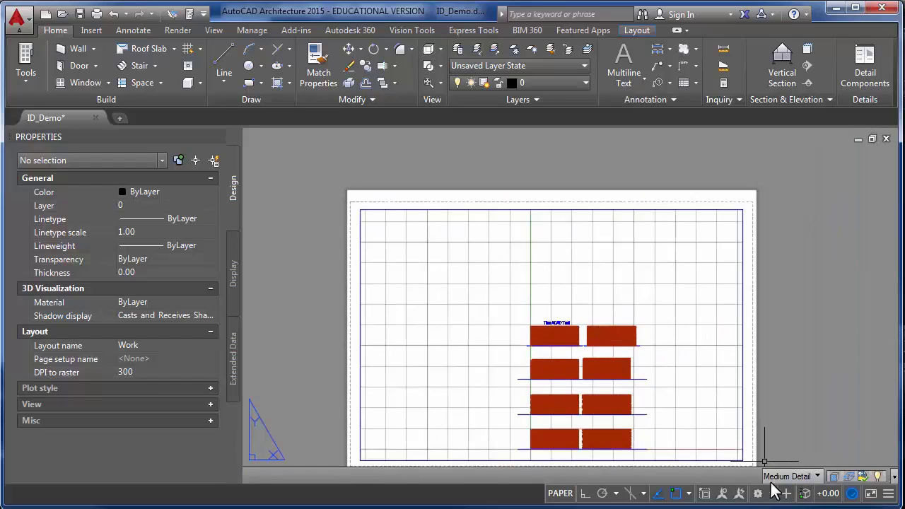
Set the scale of the Work layout's viewport to 1:50 and deselect the viewport
{"action": "left_click", "coordinate": [657, 209]}
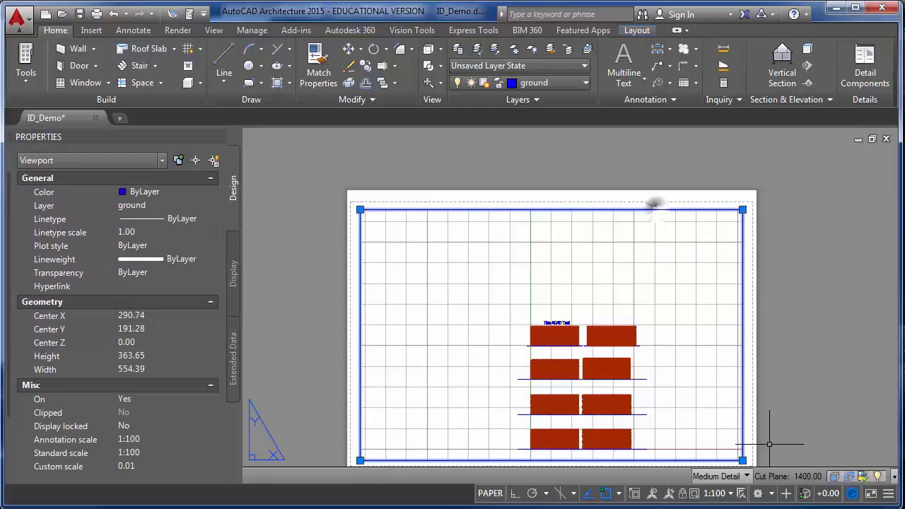
{"action": "left_click", "coordinate": [729, 494]}
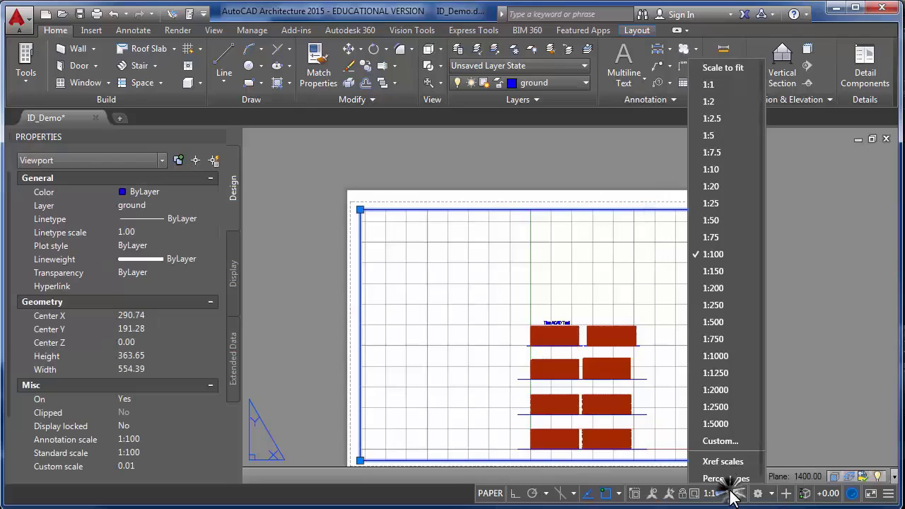
{"action": "left_click", "coordinate": [722, 216]}
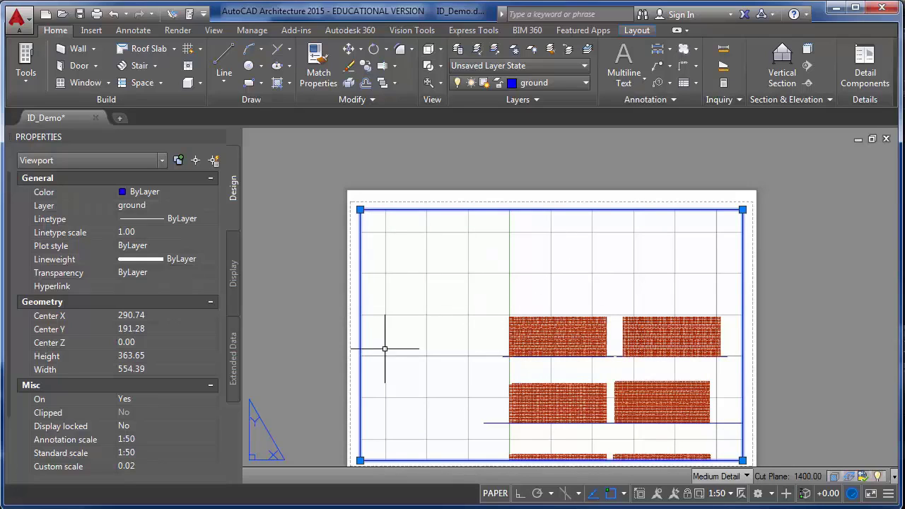
{"action": "left_click", "coordinate": [325, 211]}
{"action": "key", "text": "Escape"}
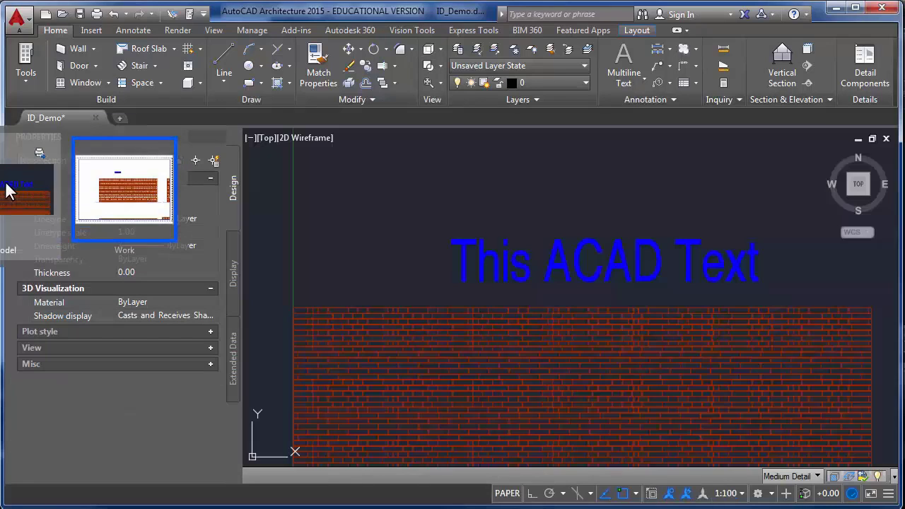
Set the model space annotation scale to 1:50 and select the "This ACAD Text" label briefly to inspect its scale representations
{"action": "left_click", "coordinate": [6, 192]}
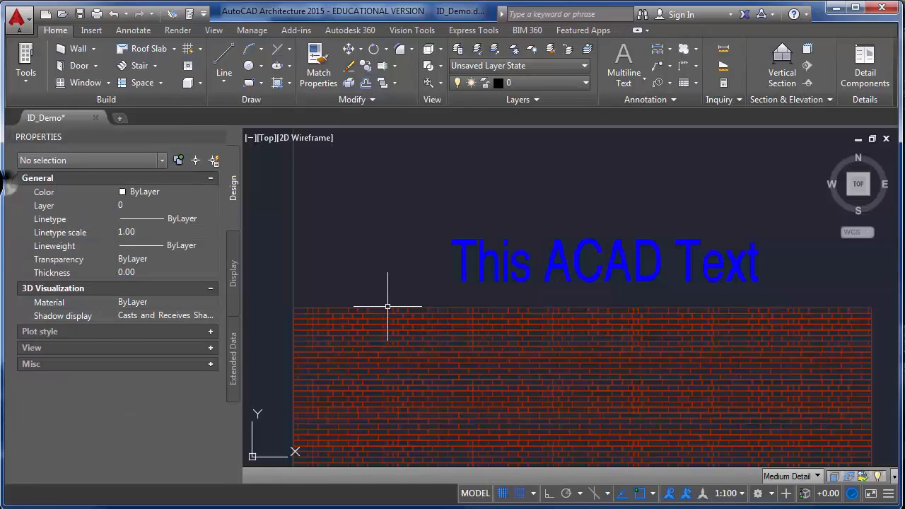
{"action": "left_click", "coordinate": [728, 493]}
{"action": "left_click", "coordinate": [718, 217]}
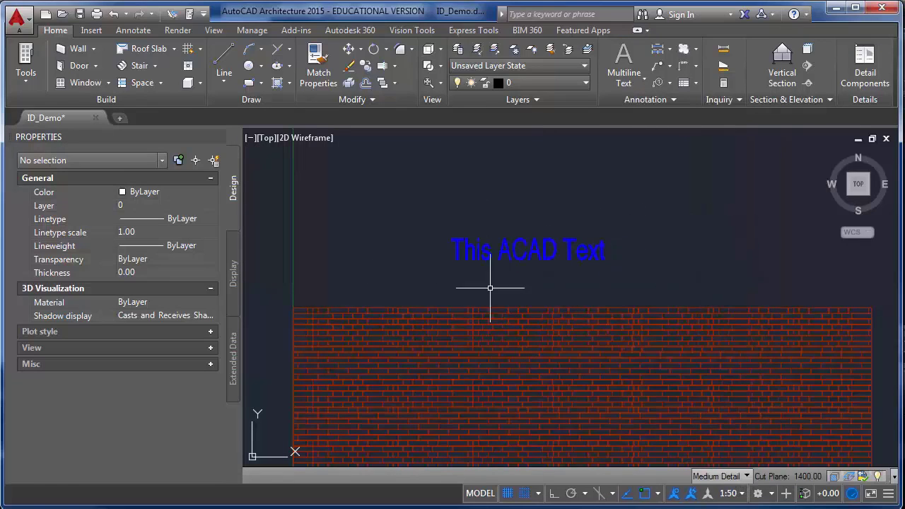
{"action": "left_click", "coordinate": [470, 240]}
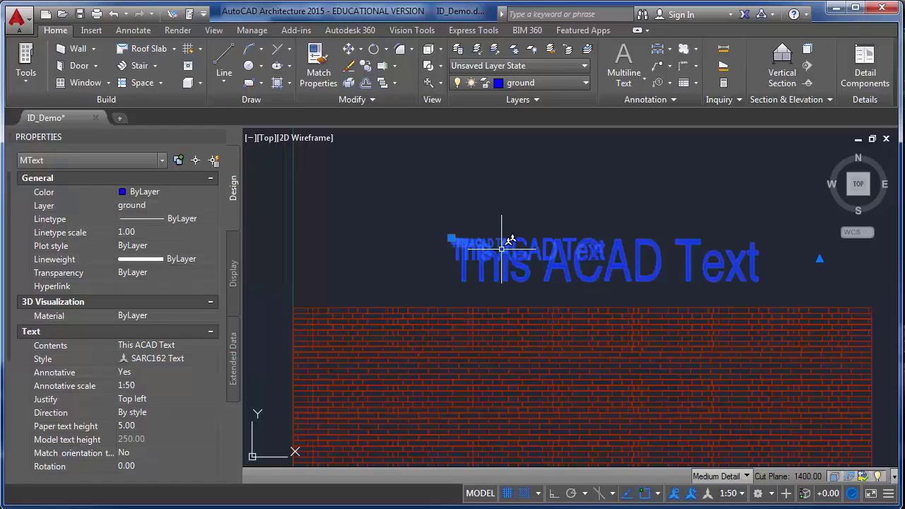
{"action": "key", "text": "Escape"}
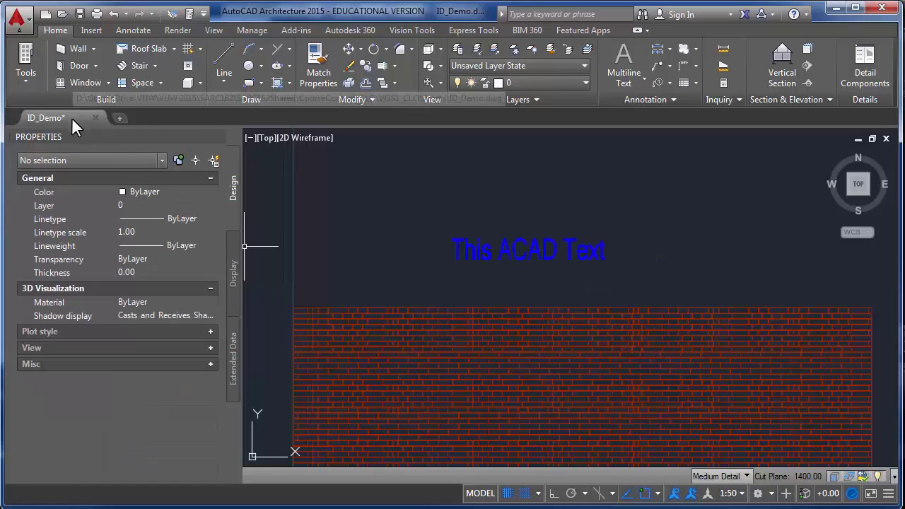
Reopen the Work layout and examine the "This ACAD Text" label above the brick wall in the 1:50 viewport
{"action": "mouse_move", "coordinate": [71, 117]}
{"action": "left_click", "coordinate": [106, 170]}
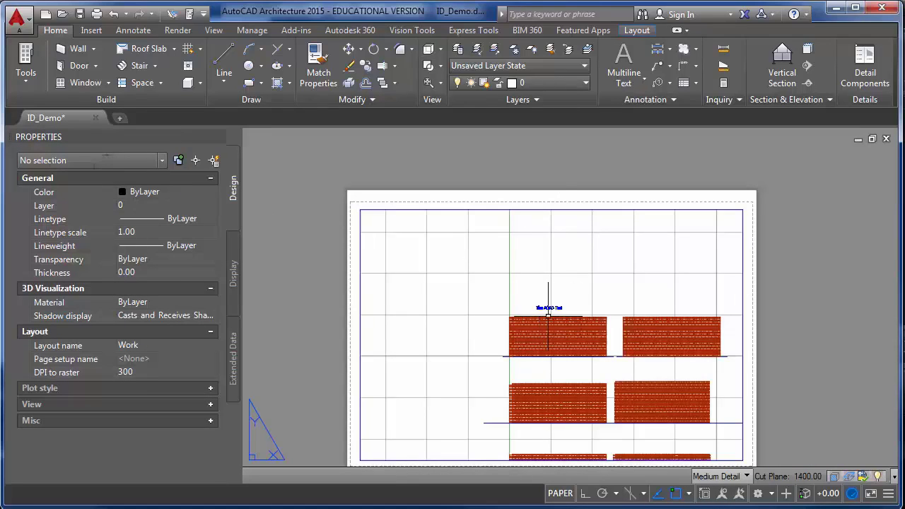
{"action": "scroll", "coordinate": [499, 261], "scroll_direction": "up", "scroll_amount": 3}
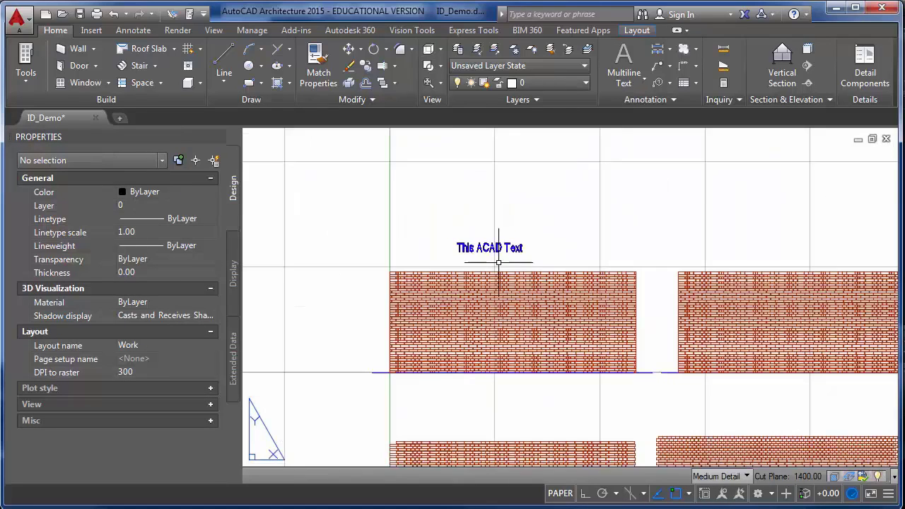
{"action": "scroll", "coordinate": [499, 266], "scroll_direction": "down", "scroll_amount": 3}
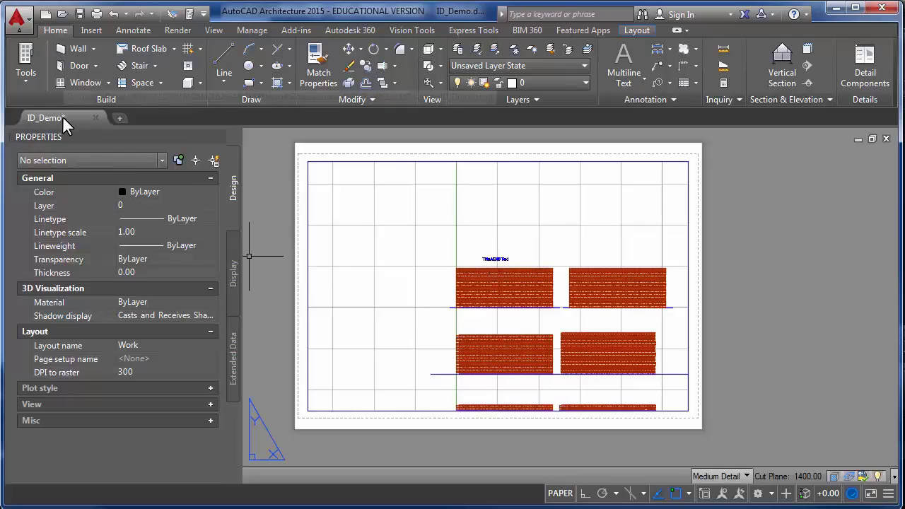
Return to model space and delete the "This ACAD Text" label above the upper brick wall
{"action": "mouse_move", "coordinate": [62, 116]}
{"action": "left_click", "coordinate": [25, 180]}
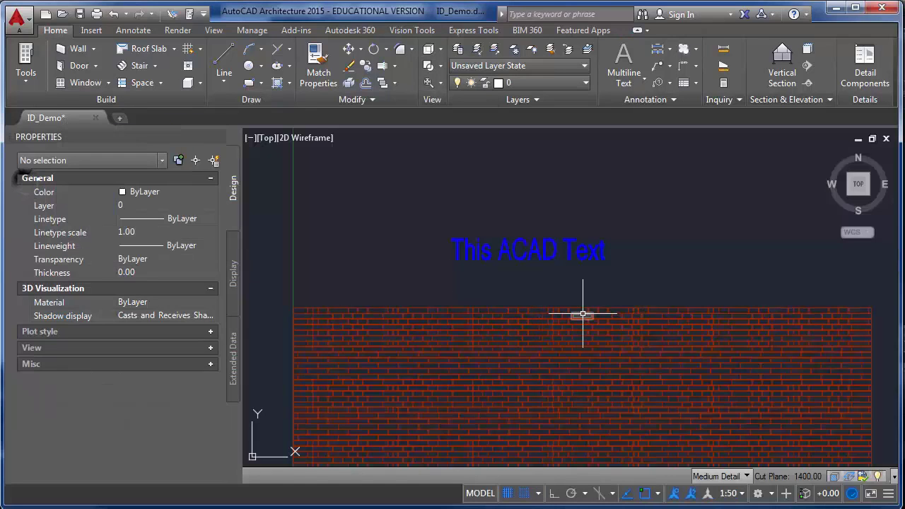
{"action": "scroll", "coordinate": [584, 315], "scroll_direction": "down", "scroll_amount": 4}
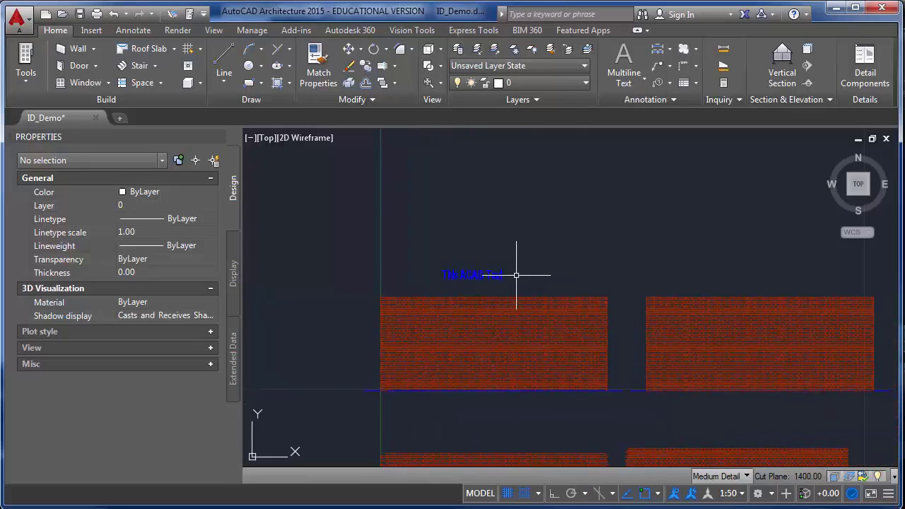
{"action": "left_click", "coordinate": [472, 274]}
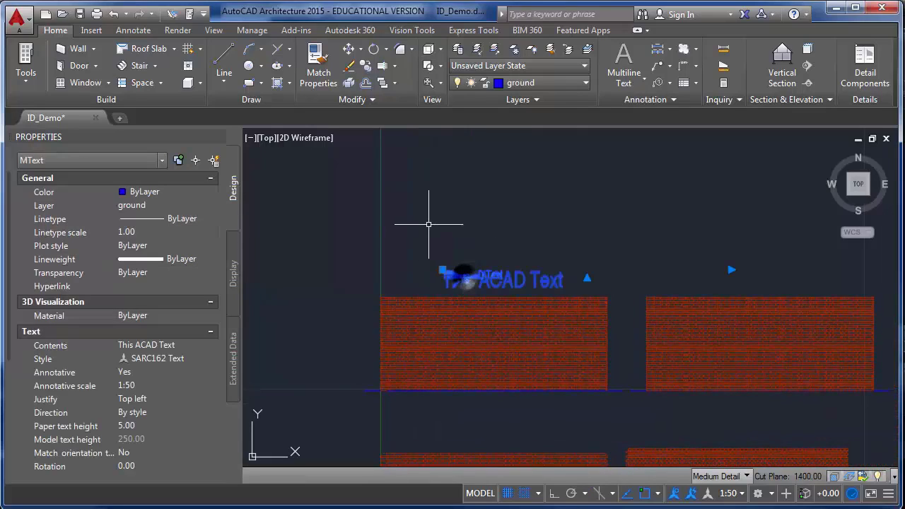
{"action": "middle_click_drag", "start_coordinate": [499, 294], "coordinate": [528, 236]}
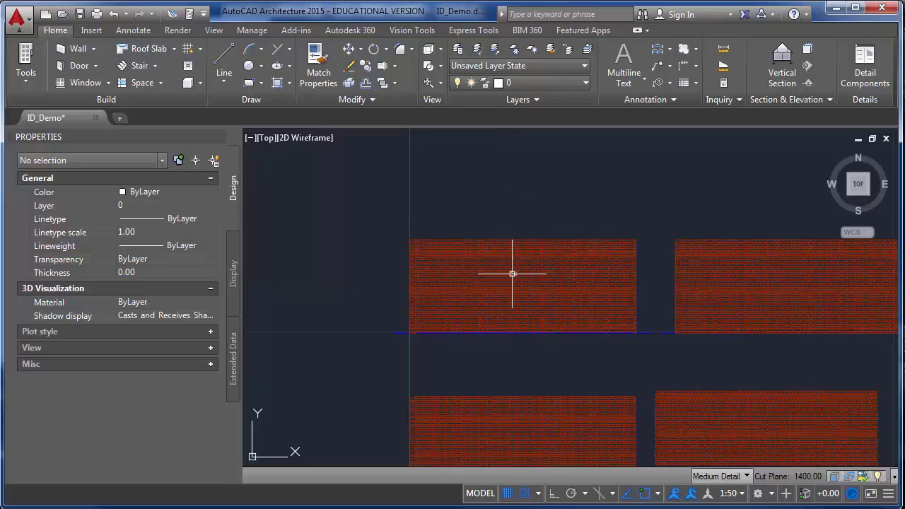
Create an annotative dimension style named SARC162 Dims, based on Annotative and used for all dimensions
{"action": "left_click", "coordinate": [135, 31]}
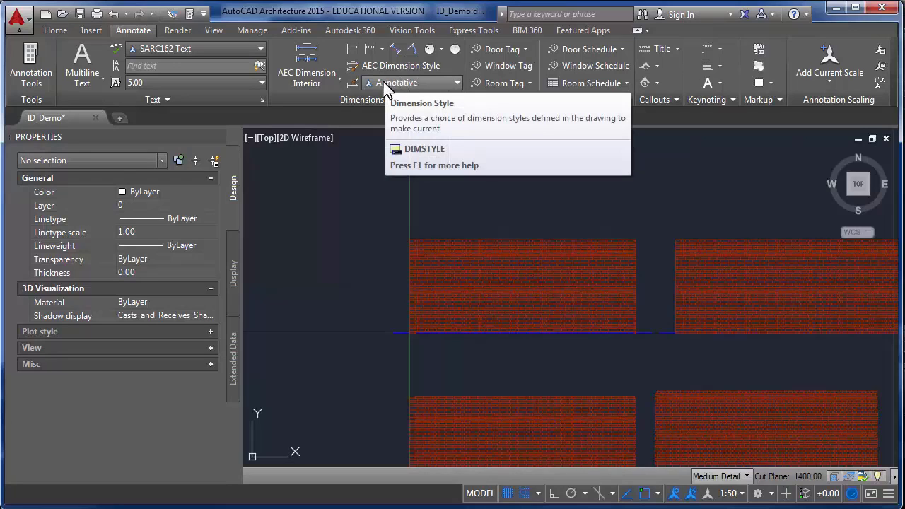
{"action": "left_click", "coordinate": [457, 82]}
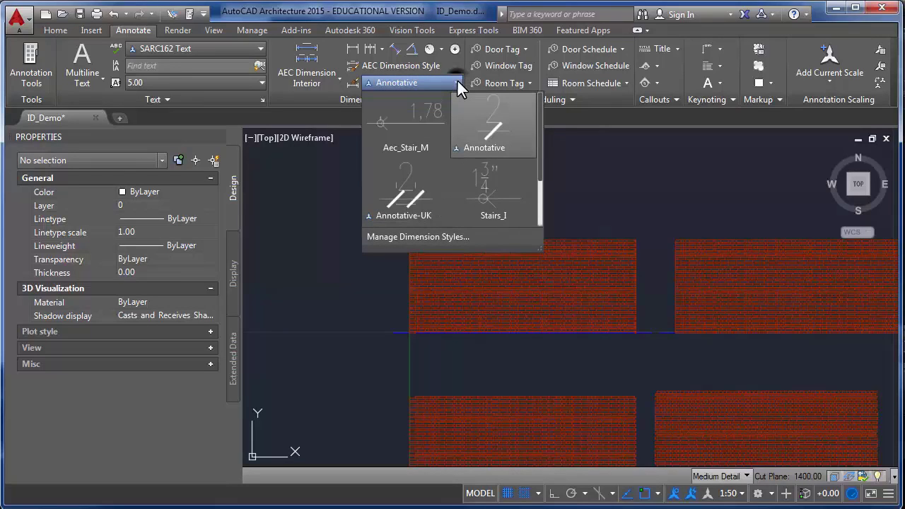
{"action": "left_click", "coordinate": [446, 234]}
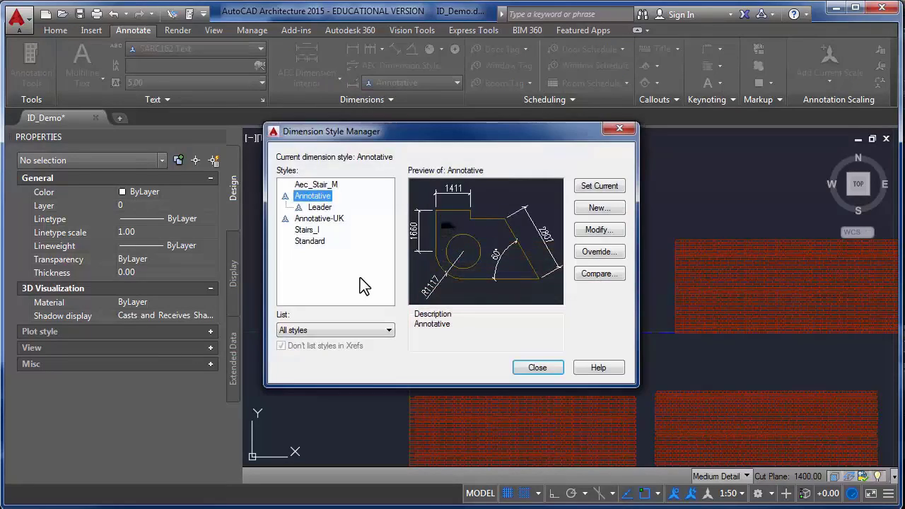
{"action": "left_click", "coordinate": [600, 208]}
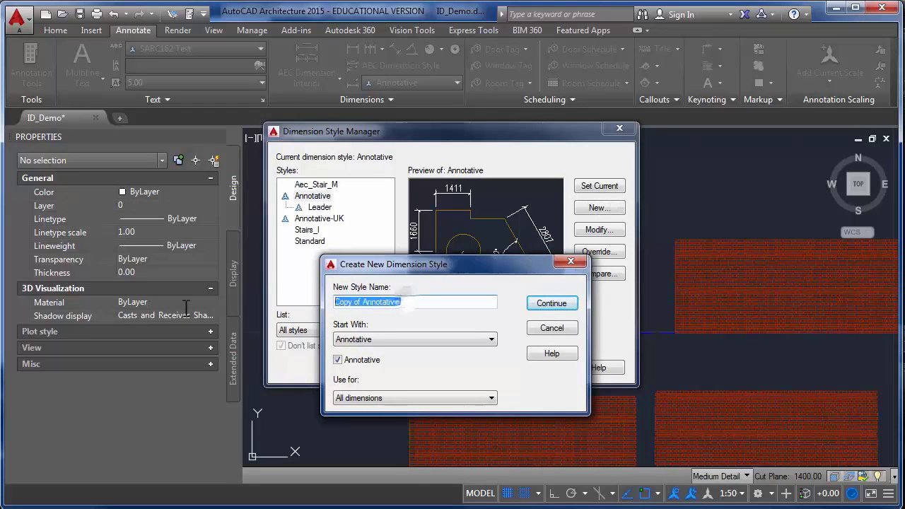
{"action": "type", "text": "SARC162 Dims"}
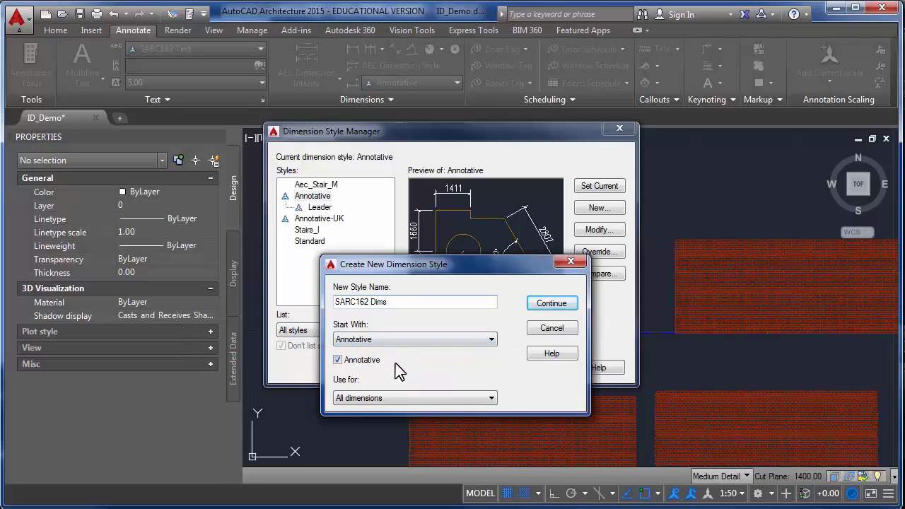
{"action": "left_click", "coordinate": [552, 305]}
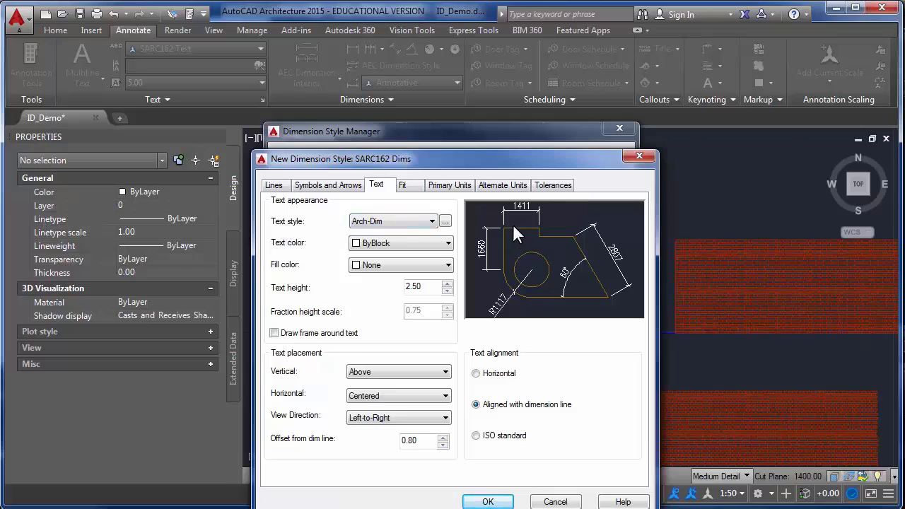
Set the dimension text style to SARC162 Text, review the line, arrow and fit settings, and save the SARC162 Dims style
{"action": "left_click", "coordinate": [435, 223]}
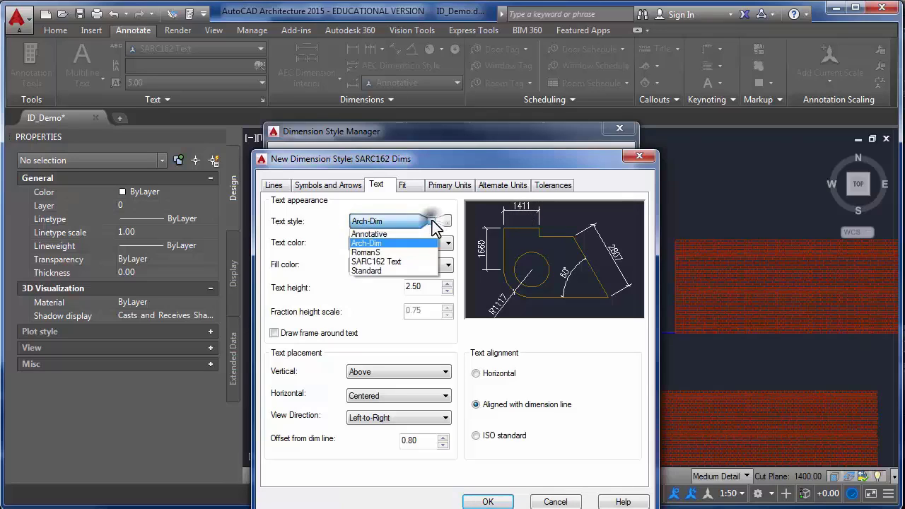
{"action": "left_click", "coordinate": [398, 259]}
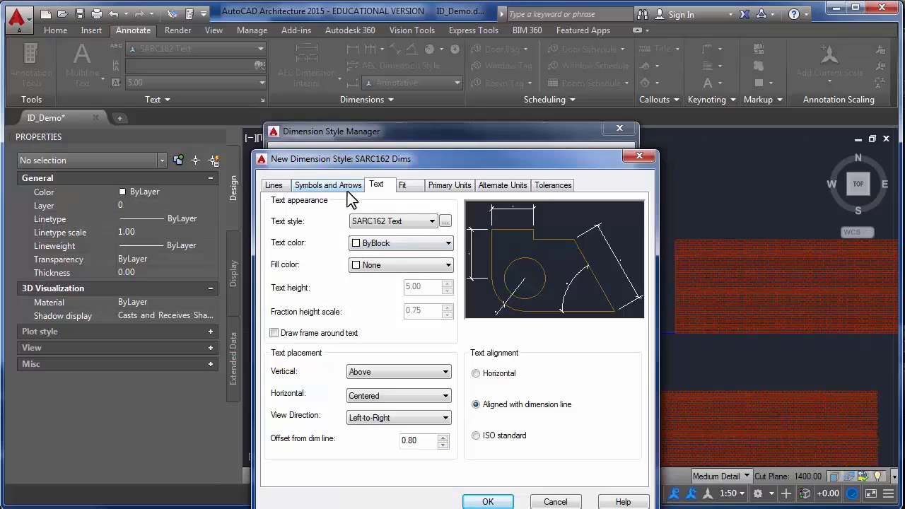
{"action": "left_click", "coordinate": [275, 187]}
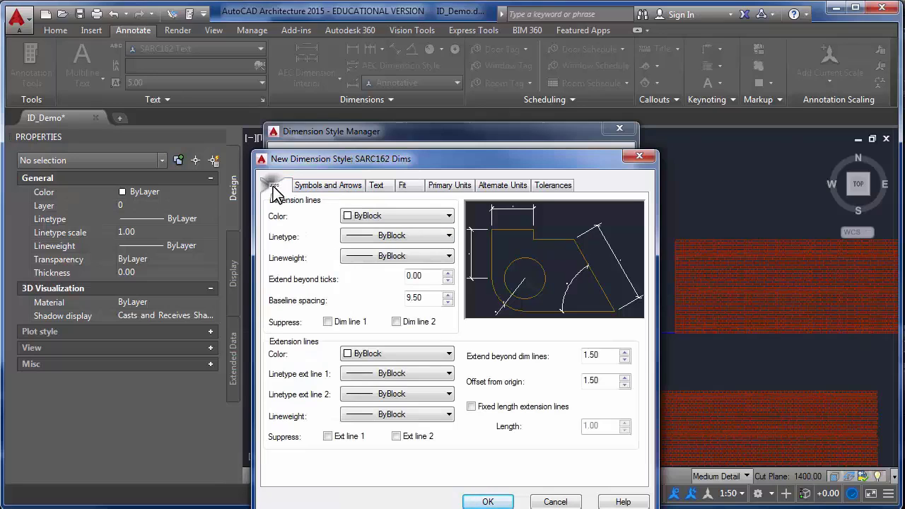
{"action": "left_click", "coordinate": [324, 185]}
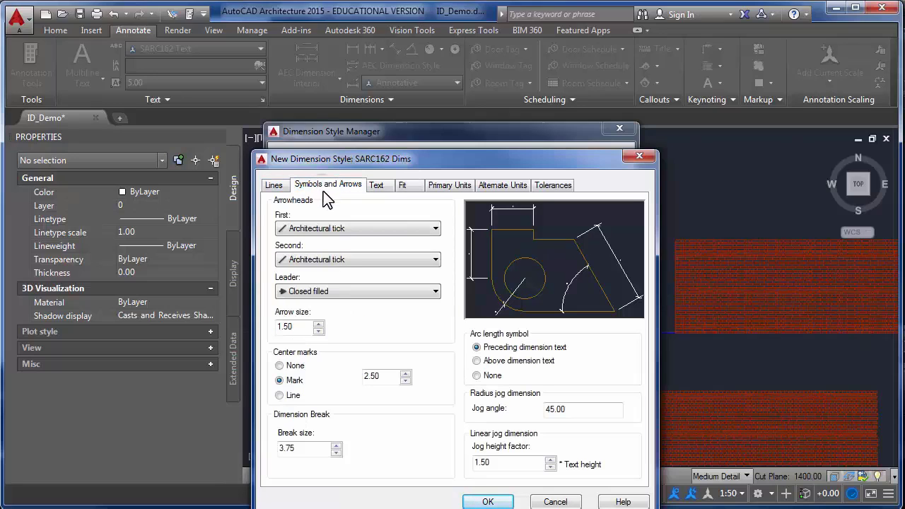
{"action": "left_click", "coordinate": [388, 188]}
{"action": "left_click", "coordinate": [404, 186]}
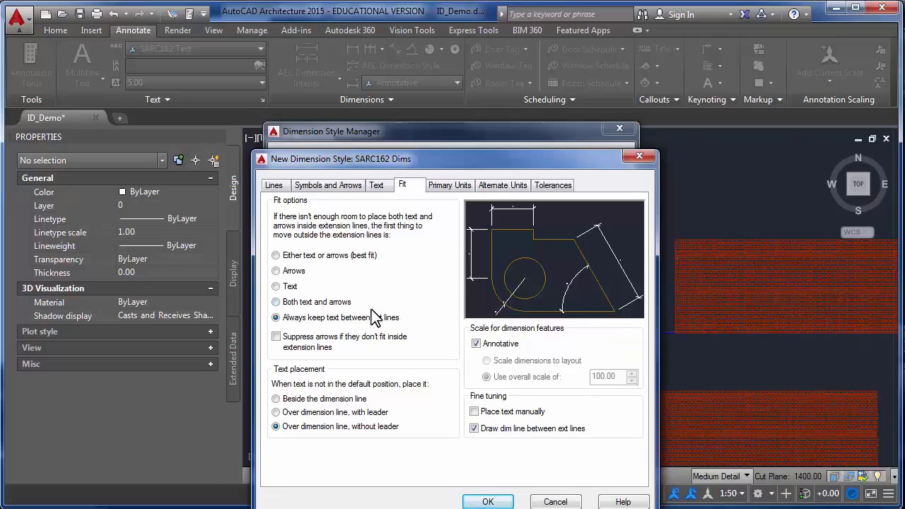
{"action": "left_click", "coordinate": [274, 184]}
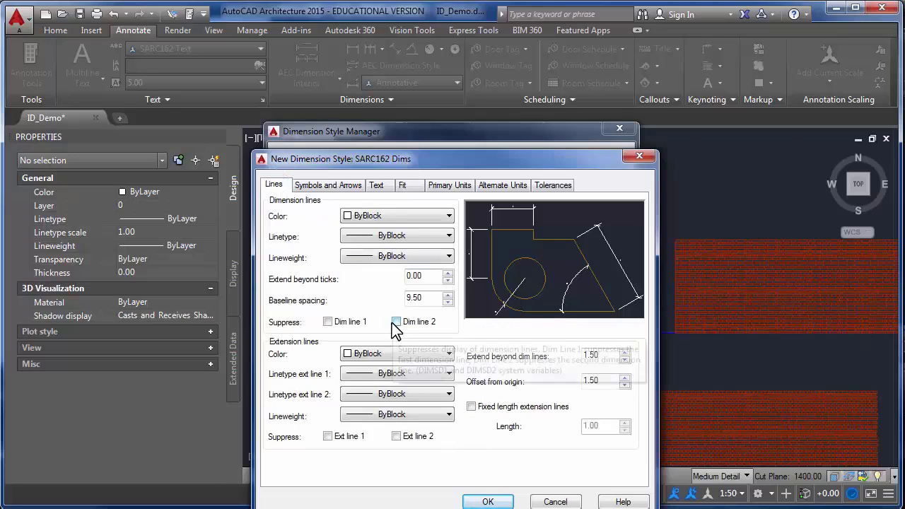
{"action": "left_click", "coordinate": [488, 502]}
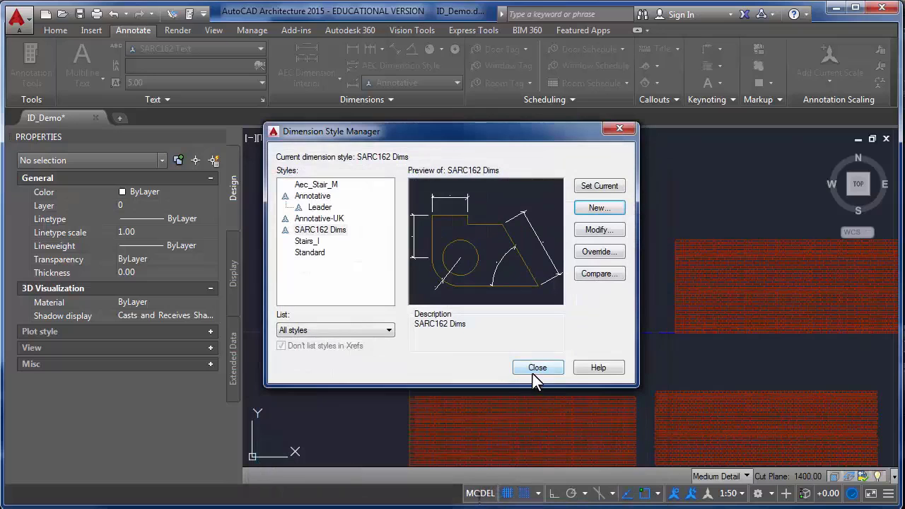
Reopen the SARC162 Dims settings for a check, cancel without changes, and close the Dimension Style Manager
{"action": "left_click", "coordinate": [324, 232]}
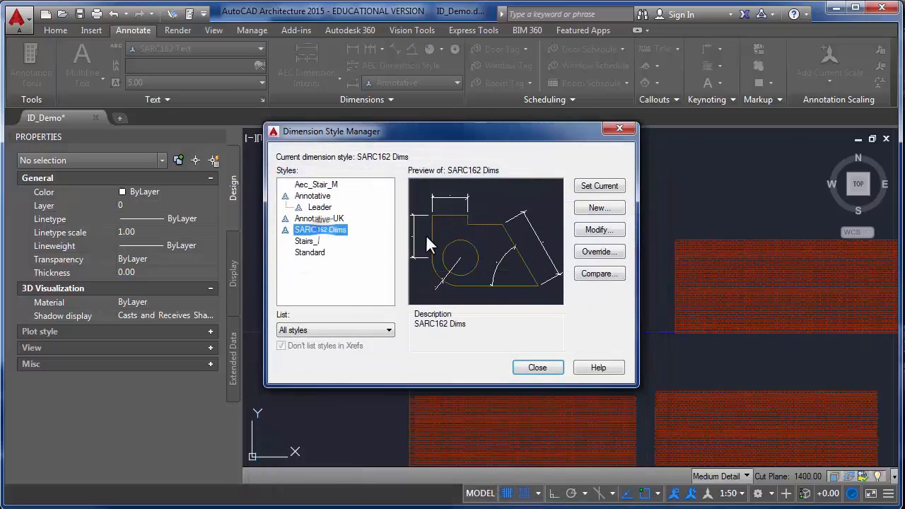
{"action": "left_click", "coordinate": [597, 230]}
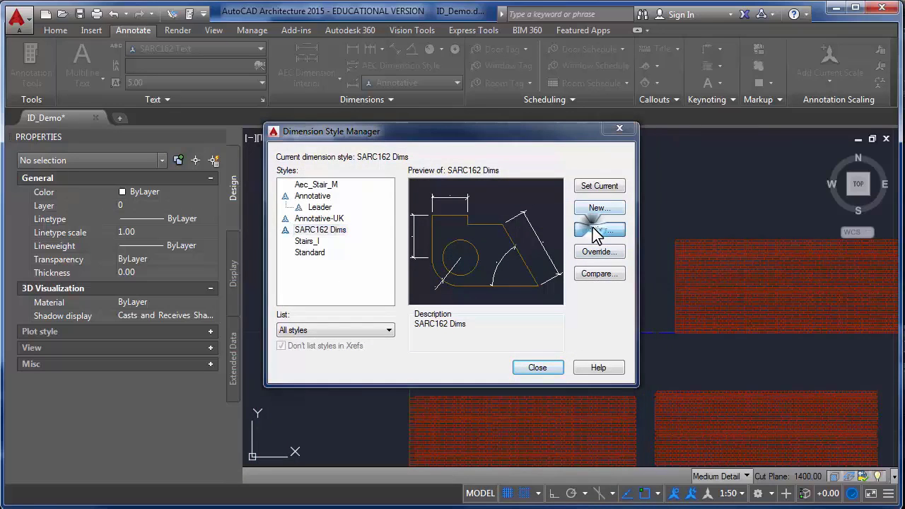
{"action": "left_click", "coordinate": [551, 502]}
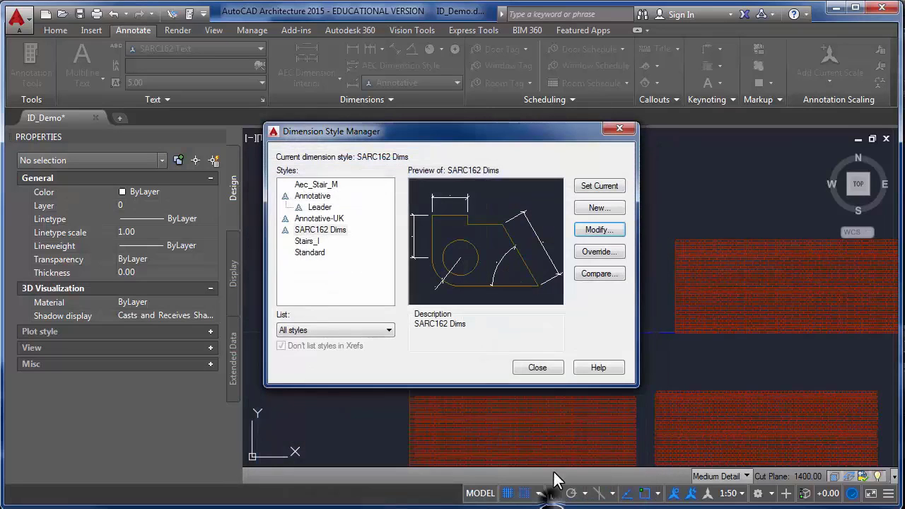
{"action": "left_click", "coordinate": [549, 369]}
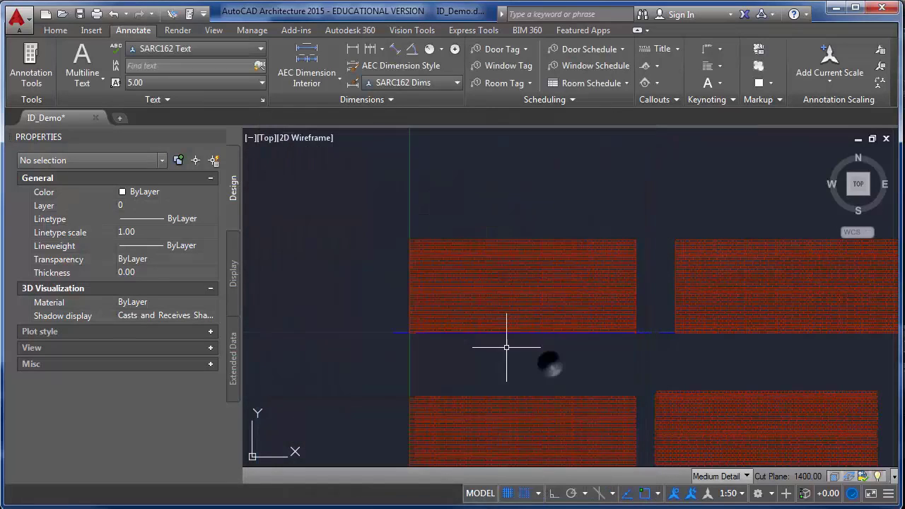
Add a linear dimension between the top corners of the upper brick wall, placing the dimension line above the wall
{"action": "left_click", "coordinate": [352, 49]}
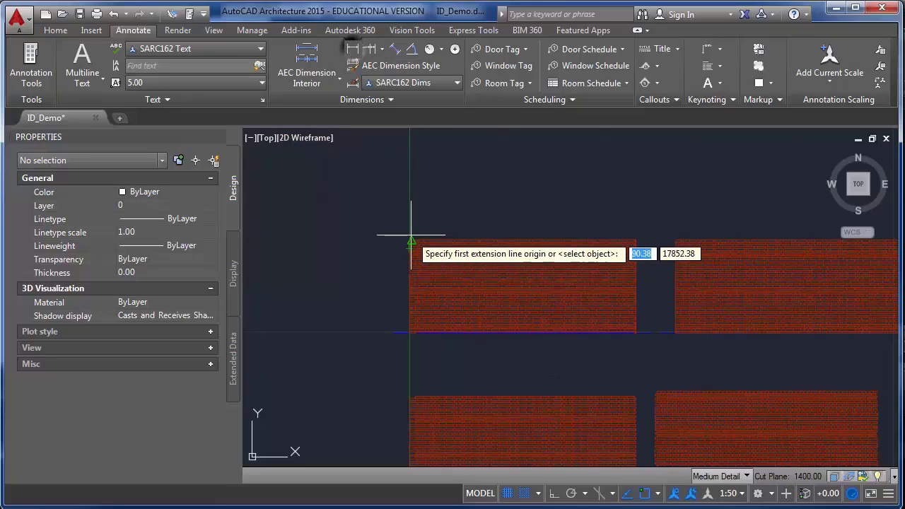
{"action": "scroll", "coordinate": [410, 216], "scroll_direction": "up", "scroll_amount": 3}
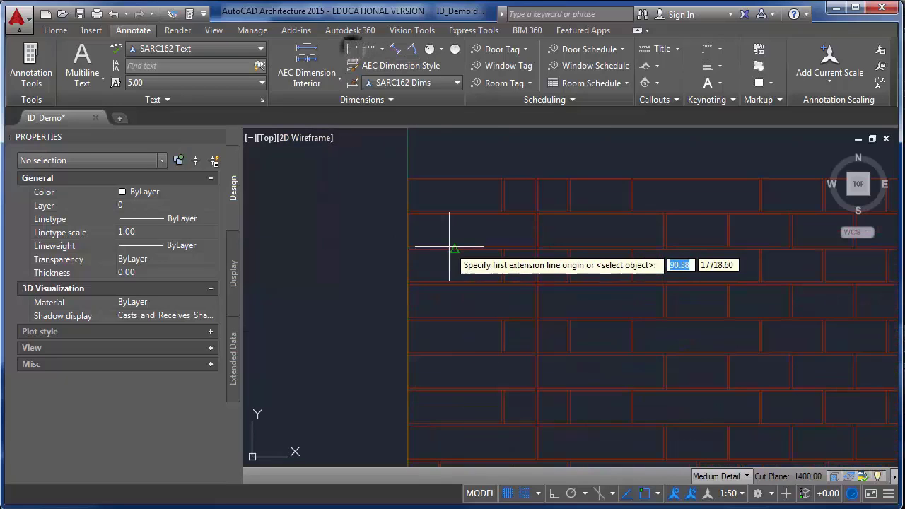
{"action": "left_click", "coordinate": [411, 178]}
{"action": "scroll", "coordinate": [412, 178], "scroll_direction": "up", "scroll_amount": 4}
{"action": "middle_click_drag", "start_coordinate": [587, 197], "coordinate": [534, 243]}
{"action": "scroll", "coordinate": [462, 211], "scroll_direction": "up", "scroll_amount": 5}
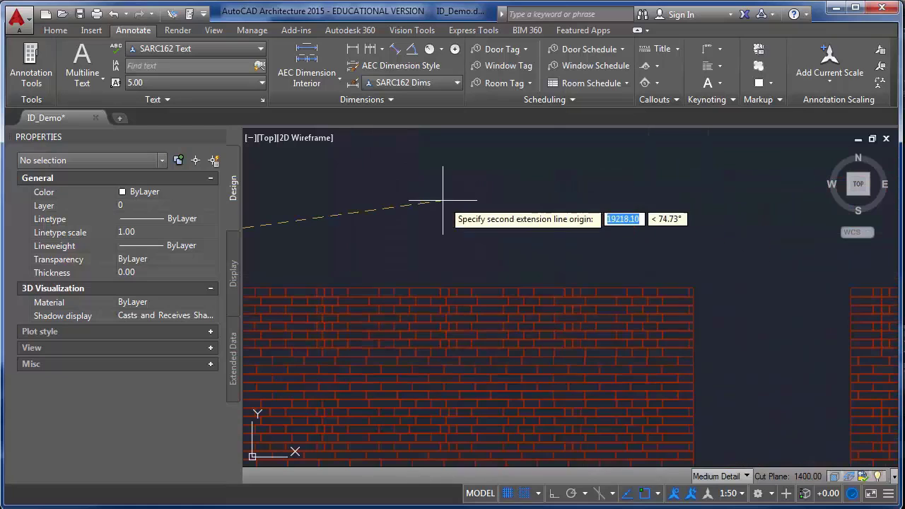
{"action": "left_click", "coordinate": [694, 285]}
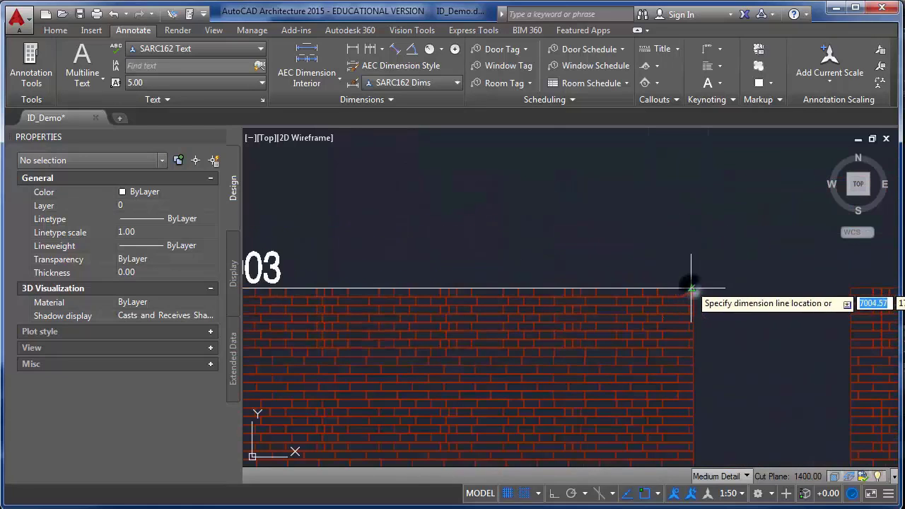
{"action": "mouse_move", "coordinate": [501, 231]}
{"action": "middle_mouse_down"}
{"action": "mouse_move", "coordinate": [735, 224]}
{"action": "mouse_move", "coordinate": [793, 279]}
{"action": "middle_mouse_up"}
{"action": "scroll", "coordinate": [496, 297], "scroll_direction": "down", "scroll_amount": 1}
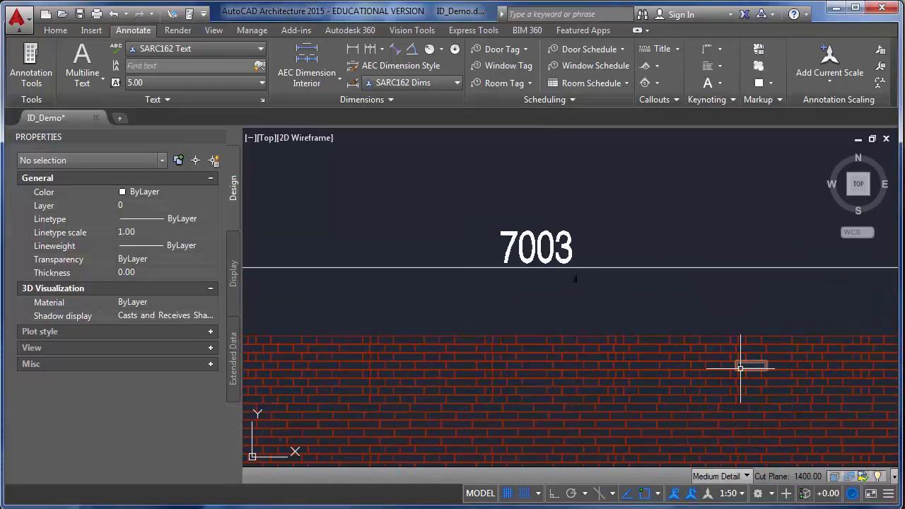
Set the model space annotation scale to 1:20
{"action": "left_click", "coordinate": [742, 494]}
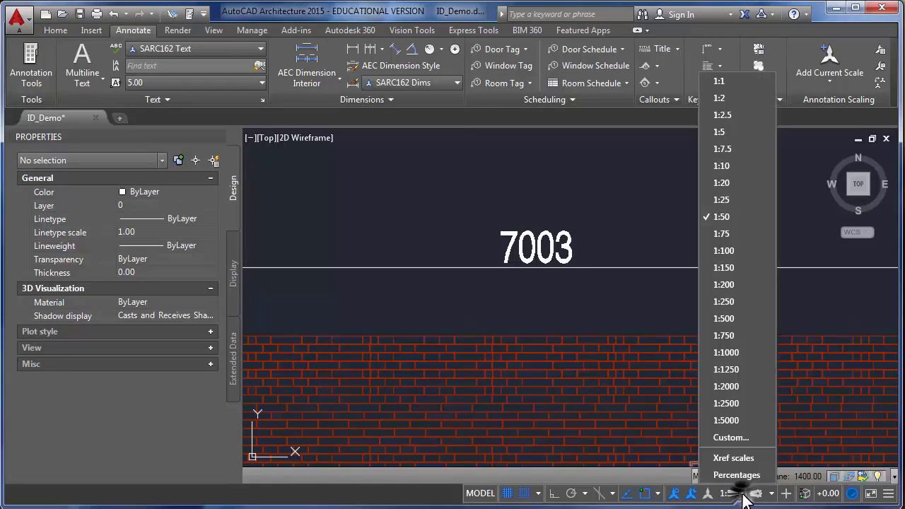
{"action": "left_click", "coordinate": [730, 182]}
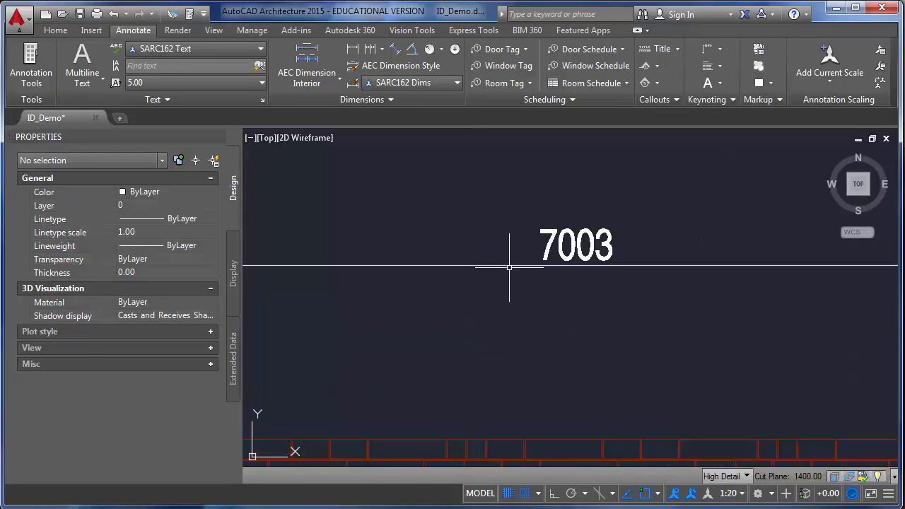
{"action": "key", "text": "Return"}
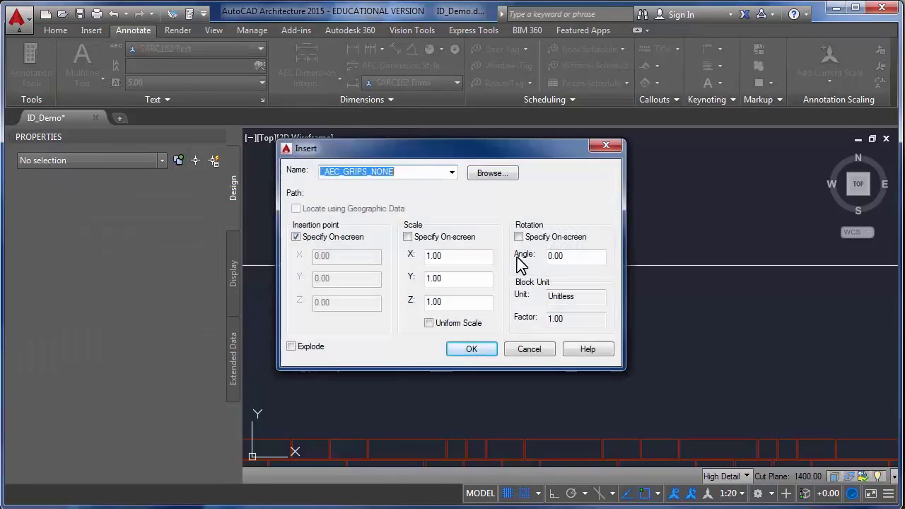
{"action": "left_click", "coordinate": [510, 345]}
{"action": "type", "text": "i"}
{"action": "key", "text": "Return"}
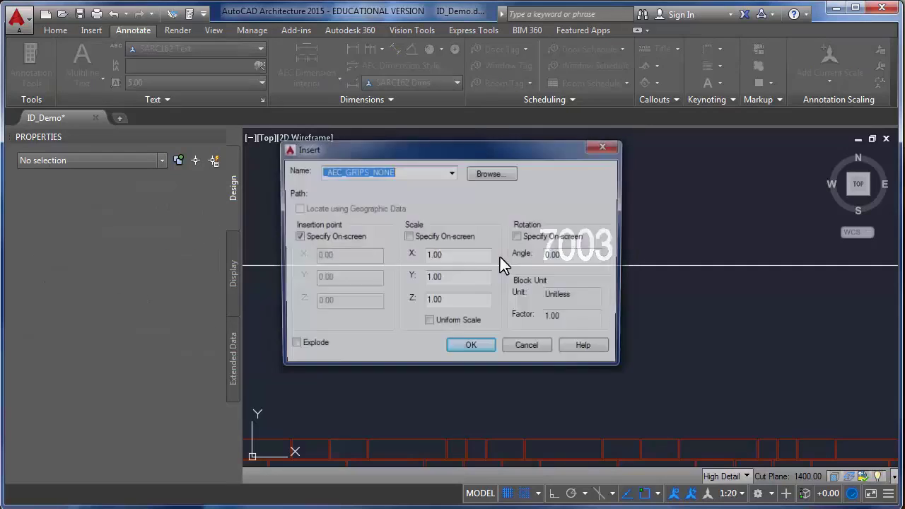
{"action": "left_click", "coordinate": [471, 350]}
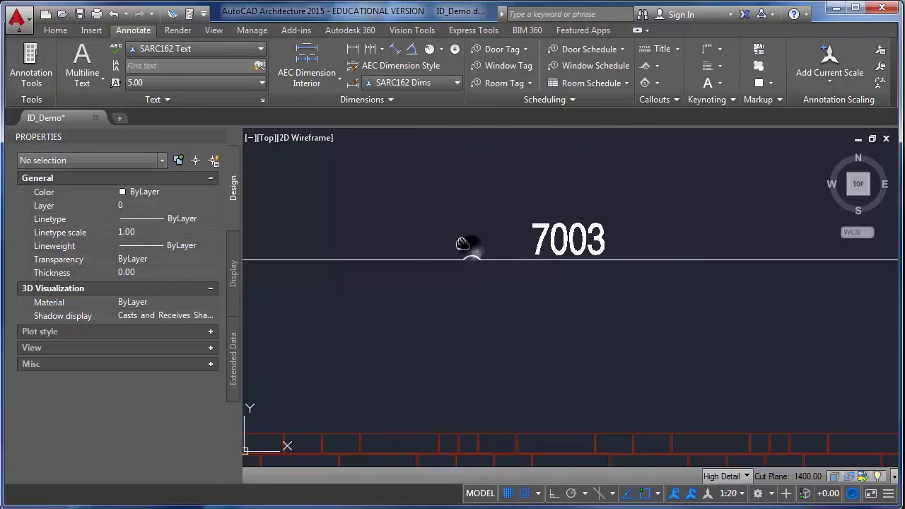
Measure the height of the wall dimension's digits with the Distance command at the 1:20 annotation scale
{"action": "type", "text": "di"}
{"action": "key", "text": "Return"}
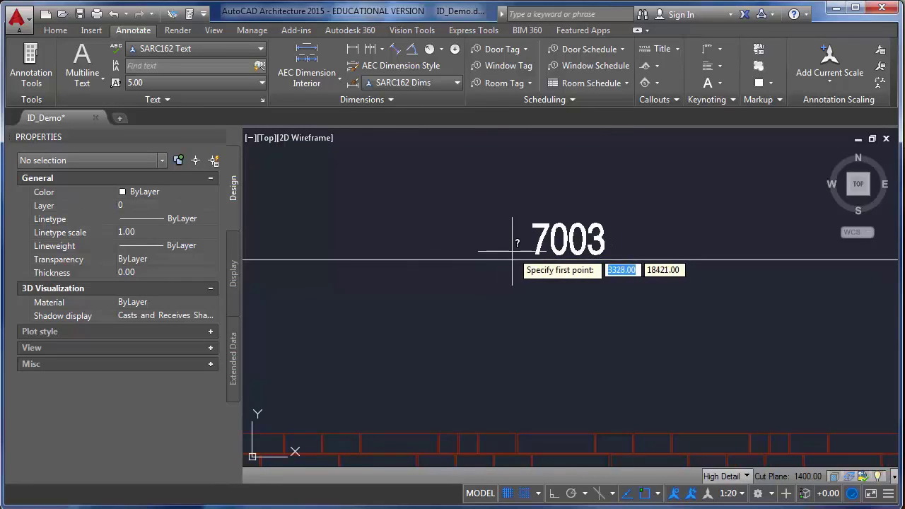
{"action": "scroll", "coordinate": [495, 251], "scroll_direction": "up", "scroll_amount": 5}
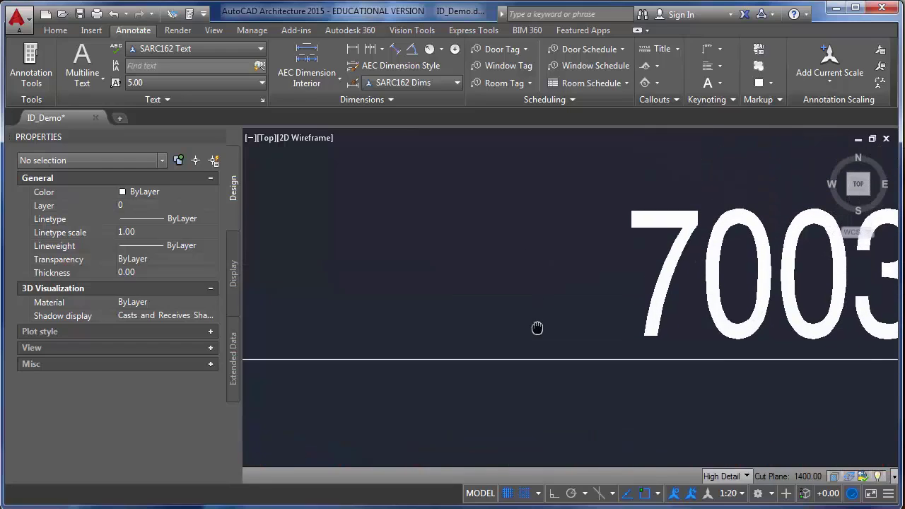
{"action": "left_click", "coordinate": [594, 337]}
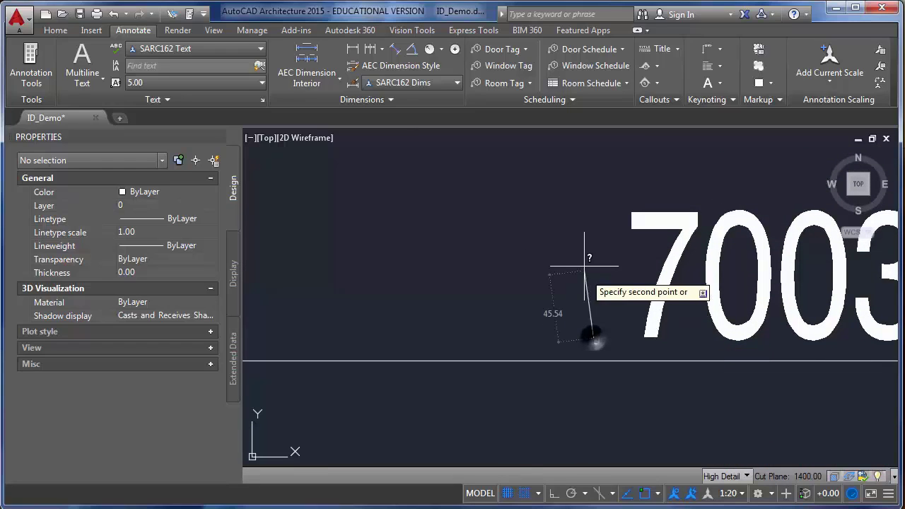
{"action": "left_click", "coordinate": [594, 213]}
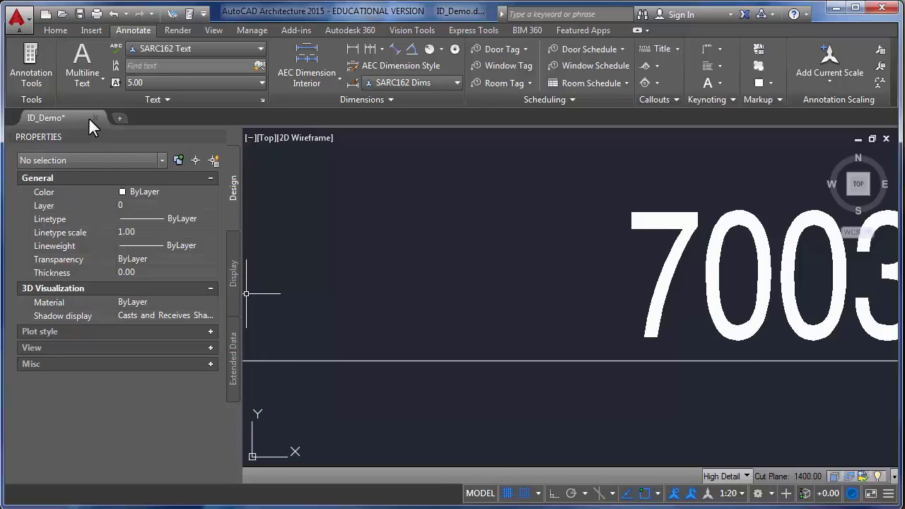
Measure the height of the wall dimension's digits in the Work layout and return to model space
{"action": "mouse_move", "coordinate": [88, 117]}
{"action": "left_click", "coordinate": [117, 179]}
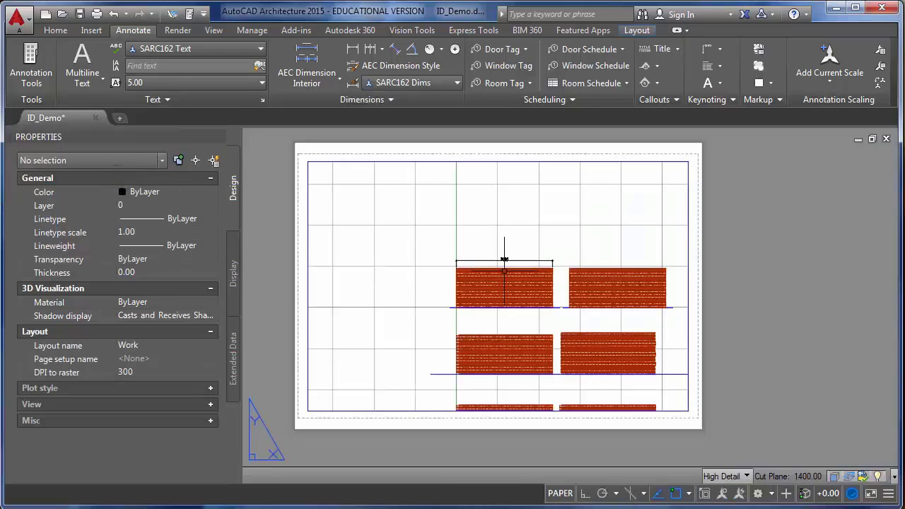
{"action": "scroll", "coordinate": [516, 258], "scroll_direction": "up", "scroll_amount": 6}
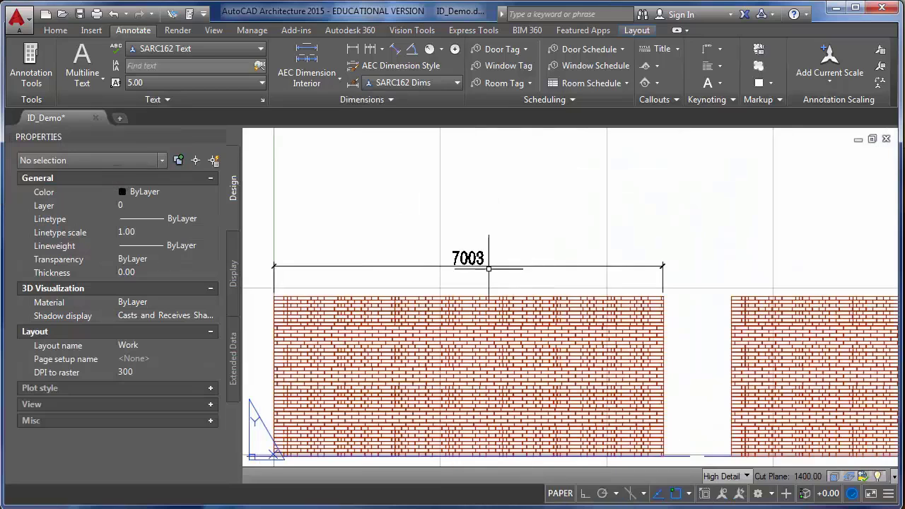
{"action": "scroll", "coordinate": [489, 269], "scroll_direction": "up", "scroll_amount": 4}
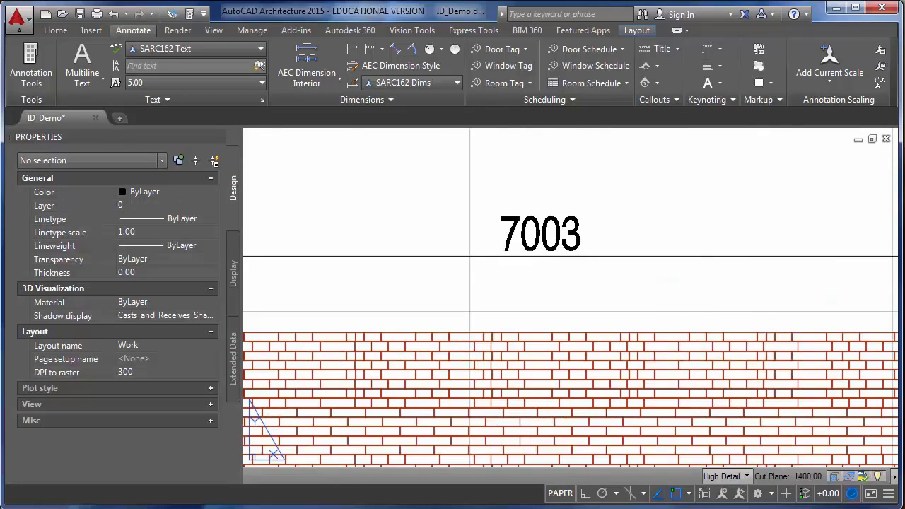
{"action": "key", "text": "Return"}
{"action": "scroll", "coordinate": [471, 248], "scroll_direction": "up", "scroll_amount": 5}
{"action": "left_click", "coordinate": [511, 242]}
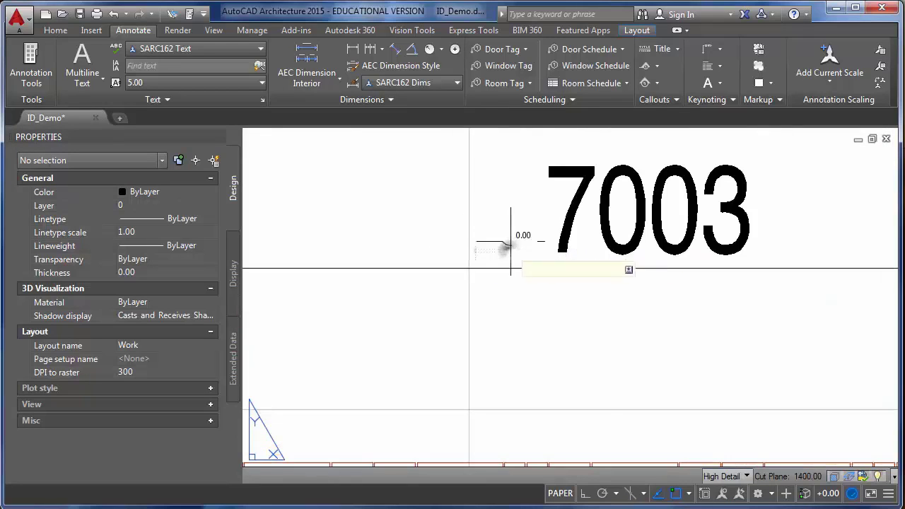
{"action": "left_click", "coordinate": [509, 168]}
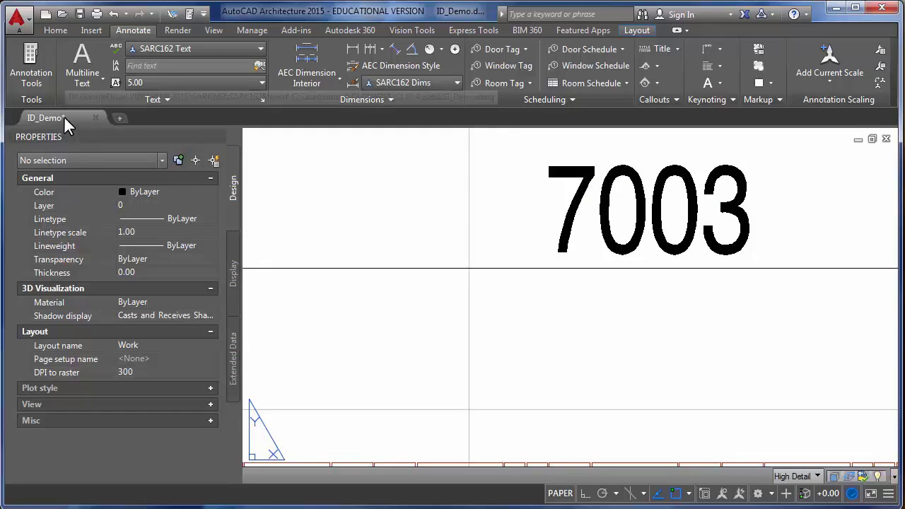
{"action": "mouse_move", "coordinate": [63, 116]}
{"action": "left_click", "coordinate": [25, 187]}
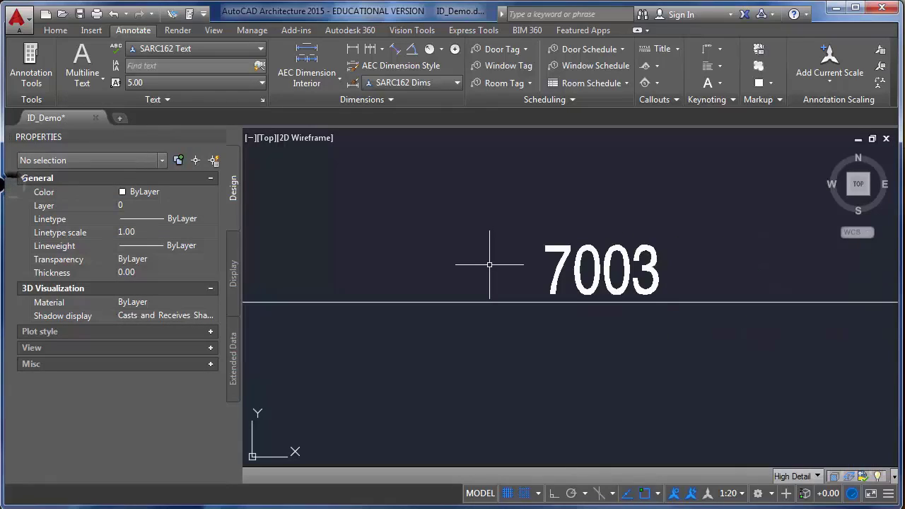
Add multiline text reading "Text" in the SARC162 Text style at 5.00 paper height, above the upper wall's dimension
{"action": "scroll", "coordinate": [463, 244], "scroll_direction": "down", "scroll_amount": 2}
{"action": "scroll", "coordinate": [555, 277], "scroll_direction": "down", "scroll_amount": 3}
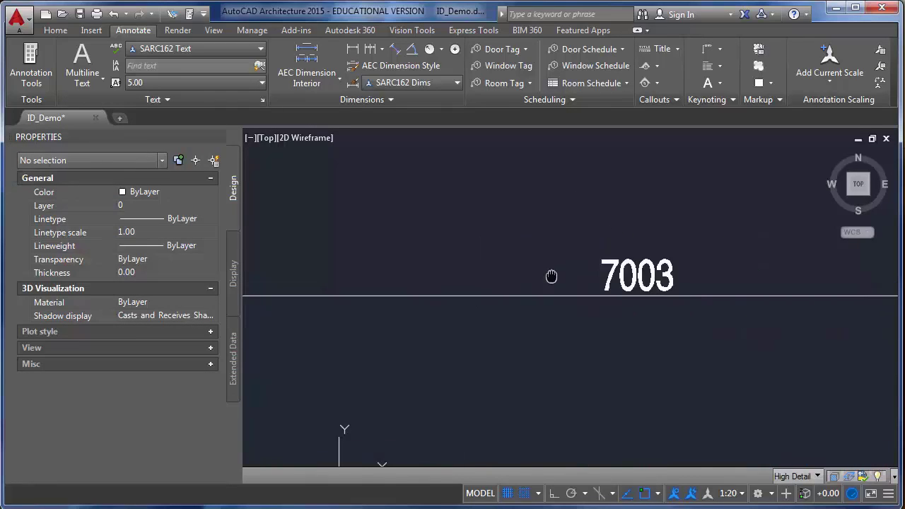
{"action": "scroll", "coordinate": [568, 277], "scroll_direction": "down", "scroll_amount": 2}
{"action": "scroll", "coordinate": [446, 236], "scroll_direction": "down", "scroll_amount": 3}
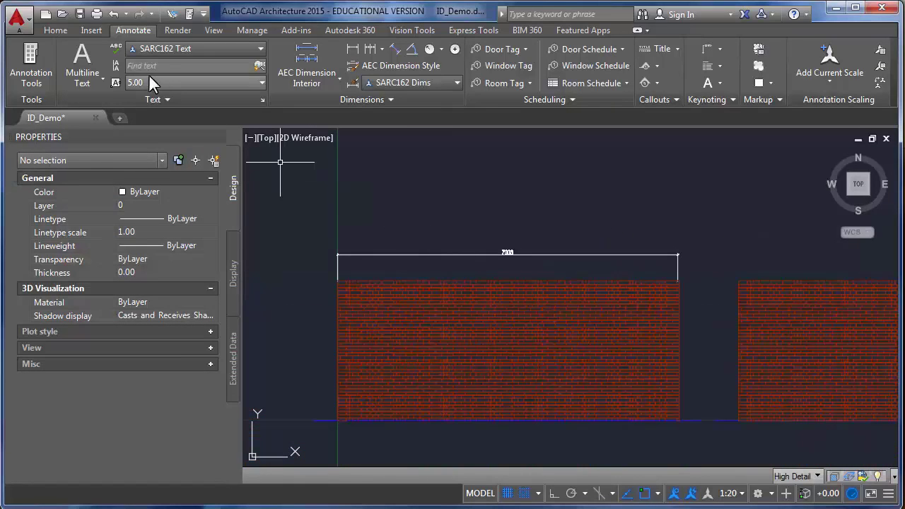
{"action": "left_click", "coordinate": [82, 66]}
{"action": "left_click", "coordinate": [384, 182]}
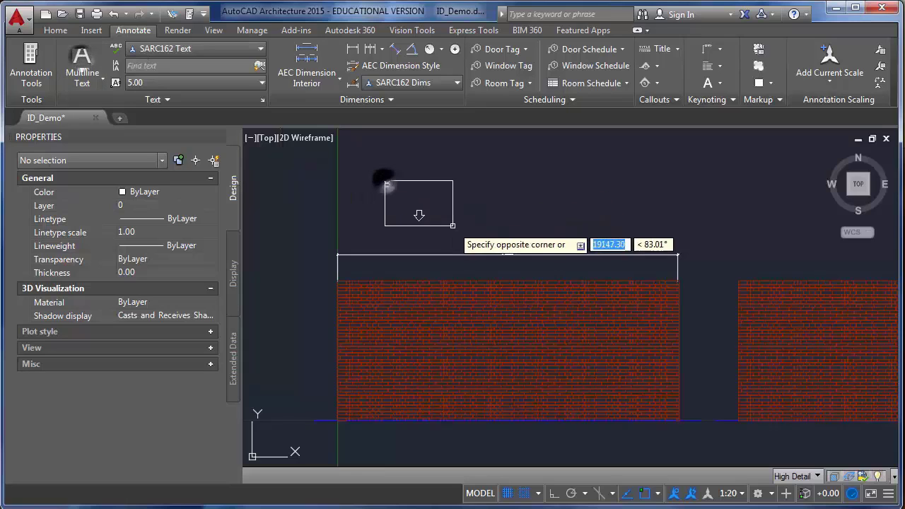
{"action": "left_click", "coordinate": [490, 222]}
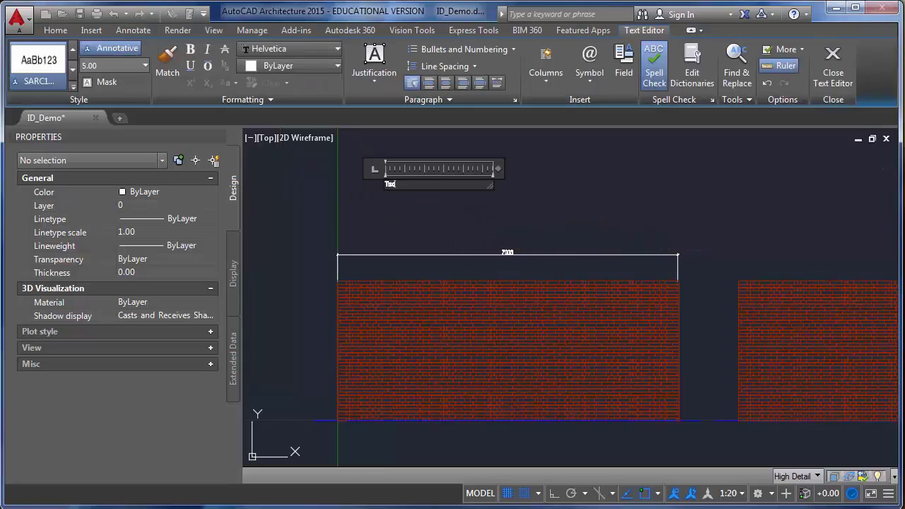
{"action": "left_click", "coordinate": [828, 76]}
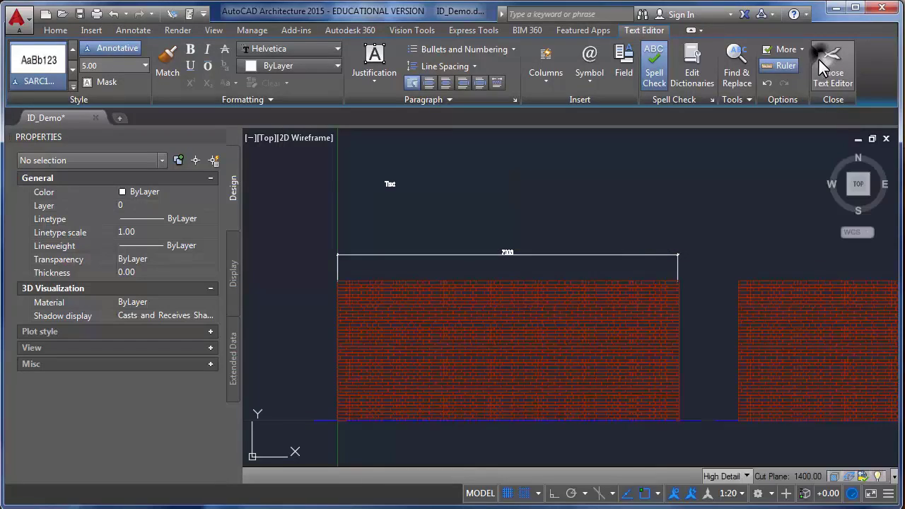
Move the sample text to just above the wall dimension's value
{"action": "left_click", "coordinate": [391, 184]}
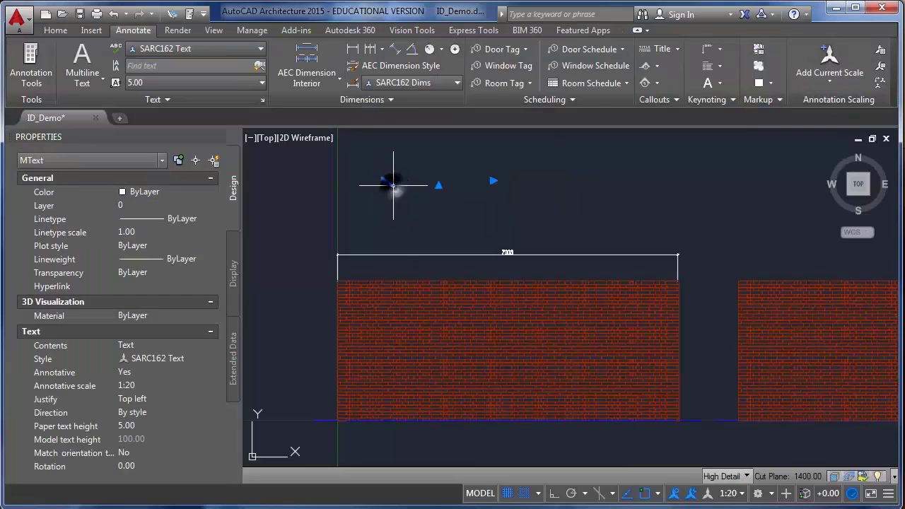
{"action": "key", "text": "m"}
{"action": "key", "text": "space"}
{"action": "left_click", "coordinate": [391, 191]}
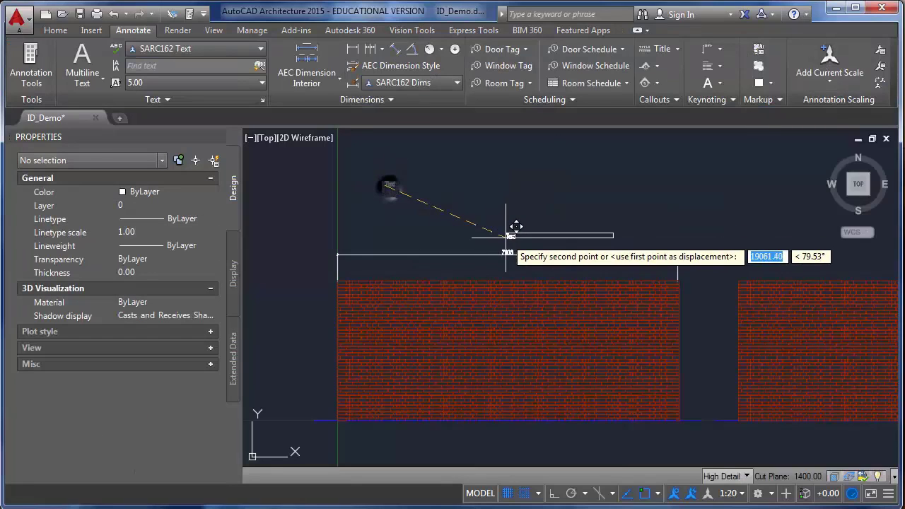
{"action": "left_click", "coordinate": [504, 239]}
Set the sample text's paper text height to 10 and move the text clear of the dimension value
{"action": "scroll", "coordinate": [520, 240], "scroll_direction": "up", "scroll_amount": 5}
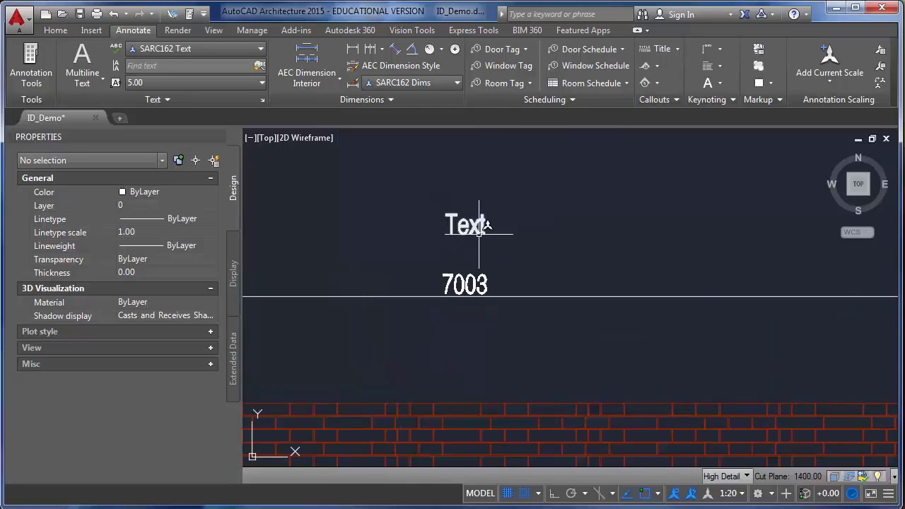
{"action": "left_click", "coordinate": [470, 225]}
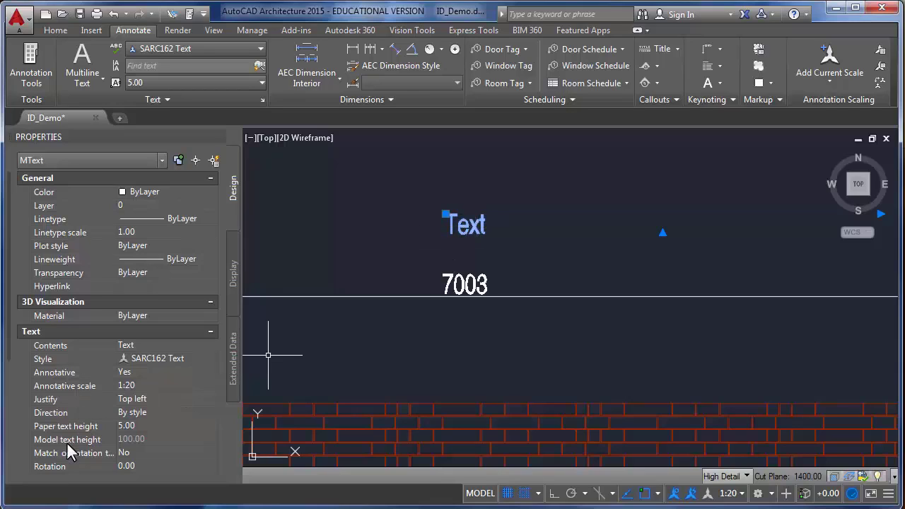
{"action": "left_click", "coordinate": [113, 427]}
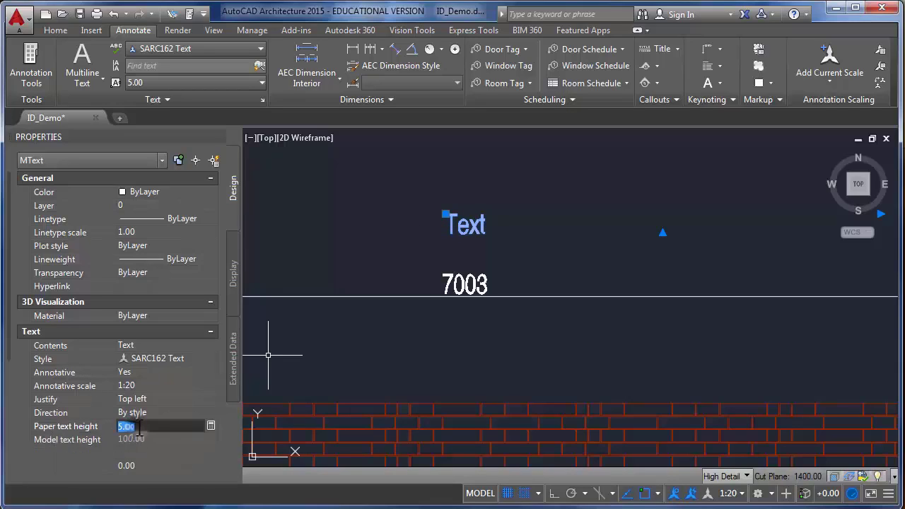
{"action": "type", "text": "10"}
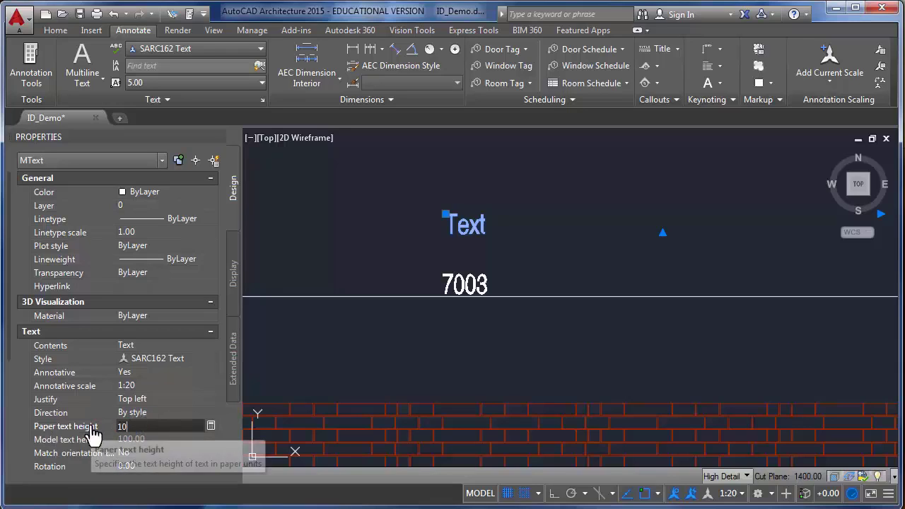
{"action": "key", "text": "Return"}
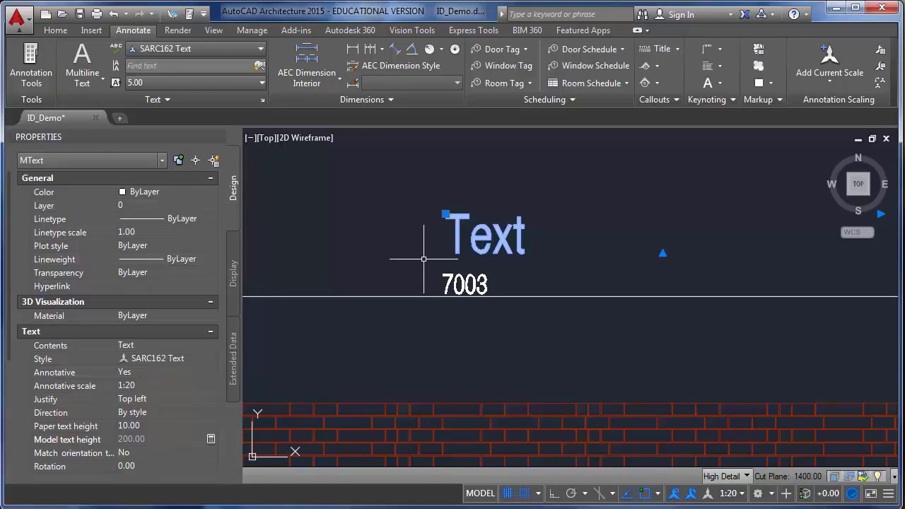
{"action": "key", "text": "Escape"}
{"action": "left_click", "coordinate": [445, 212]}
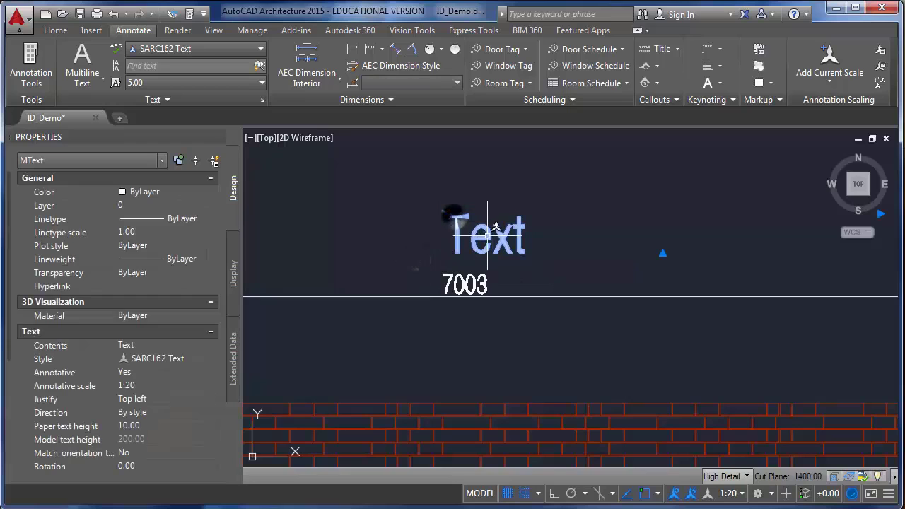
{"action": "left_click", "coordinate": [477, 196]}
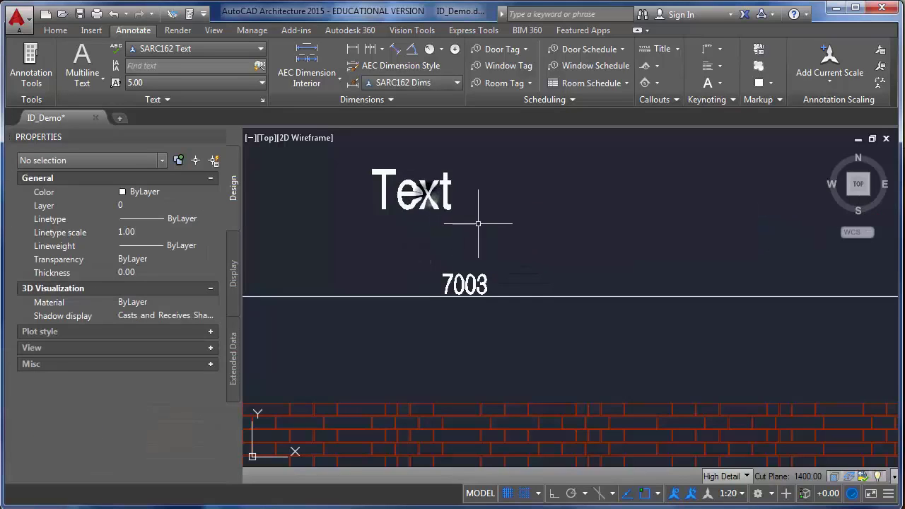
Delete the sample text above the wall dimension
{"action": "middle_click_drag", "start_coordinate": [474, 220], "coordinate": [489, 239]}
{"action": "scroll", "coordinate": [489, 239], "scroll_direction": "down", "scroll_amount": 3}
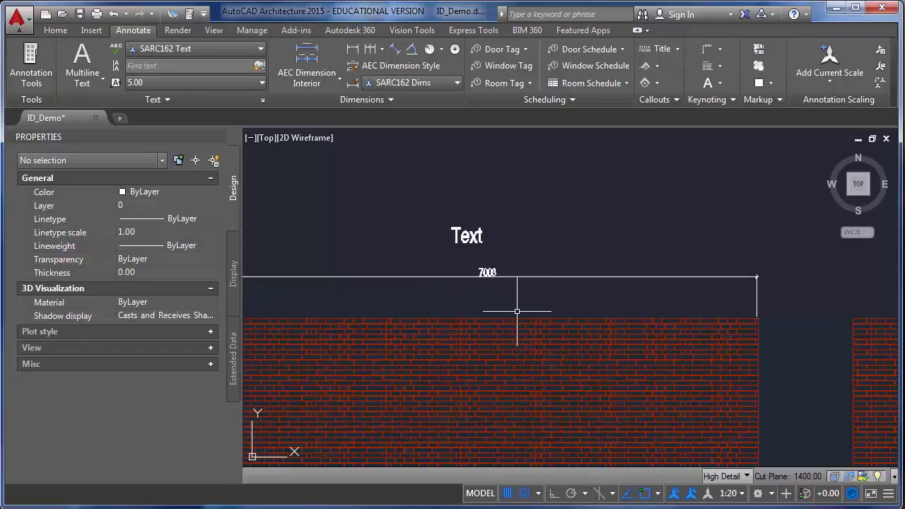
{"action": "left_click", "coordinate": [469, 234]}
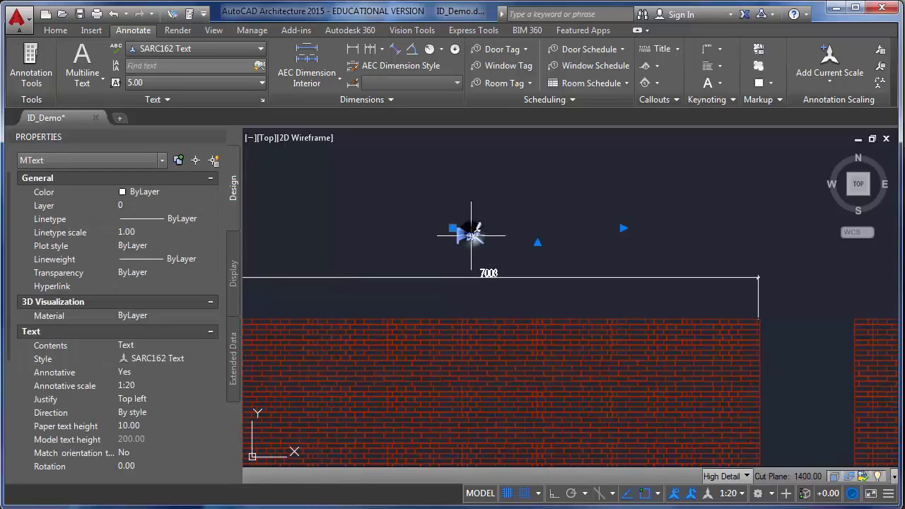
{"action": "key", "text": "Delete"}
Examine the tick mark at the left end of the wall dimension up close
{"action": "scroll", "coordinate": [479, 254], "scroll_direction": "up", "scroll_amount": 2}
{"action": "scroll", "coordinate": [485, 271], "scroll_direction": "down", "scroll_amount": 1}
{"action": "middle_click_drag", "start_coordinate": [454, 277], "coordinate": [546, 256]}
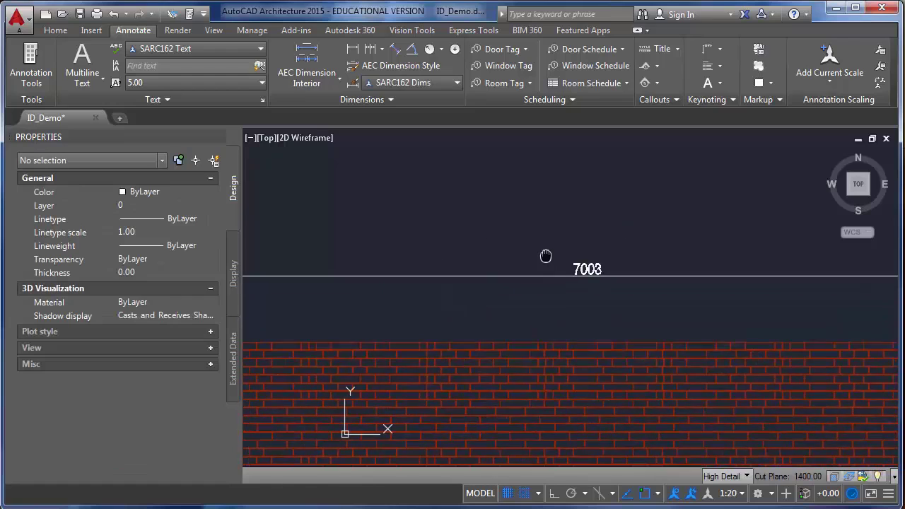
{"action": "scroll", "coordinate": [543, 257], "scroll_direction": "down", "scroll_amount": 1}
{"action": "scroll", "coordinate": [411, 268], "scroll_direction": "up", "scroll_amount": 1}
{"action": "scroll", "coordinate": [410, 269], "scroll_direction": "up", "scroll_amount": 1}
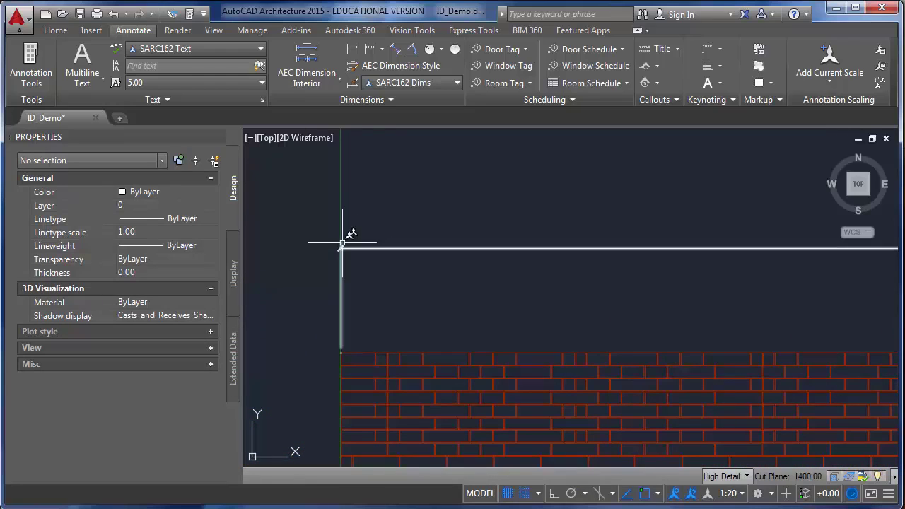
{"action": "scroll", "coordinate": [350, 253], "scroll_direction": "up", "scroll_amount": 2}
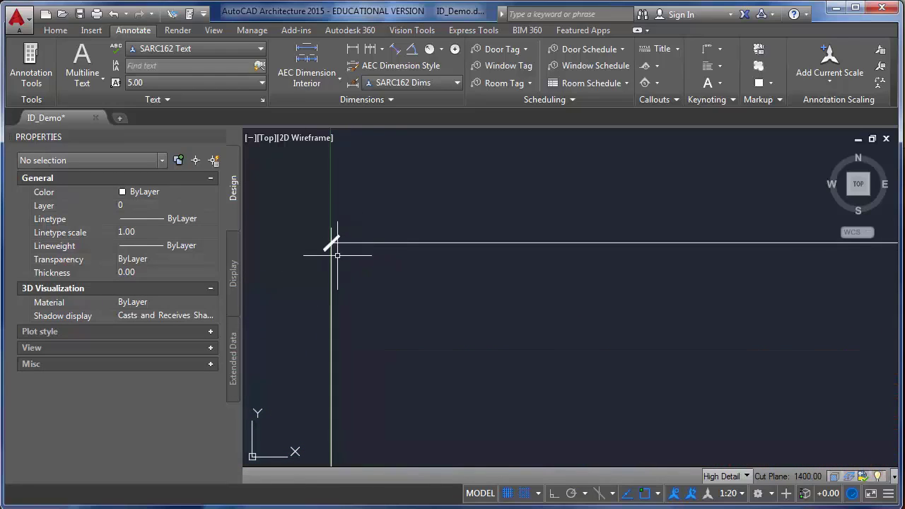
{"action": "middle_click_drag", "start_coordinate": [363, 240], "coordinate": [409, 244]}
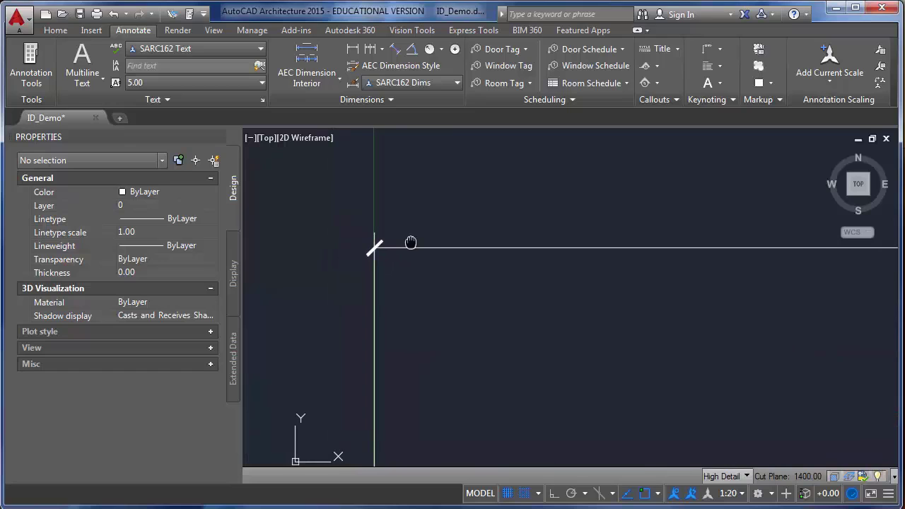
Modify the SARC162 Dims dimension style to use Datum triangle for the first and second arrowheads
{"action": "left_click", "coordinate": [414, 80]}
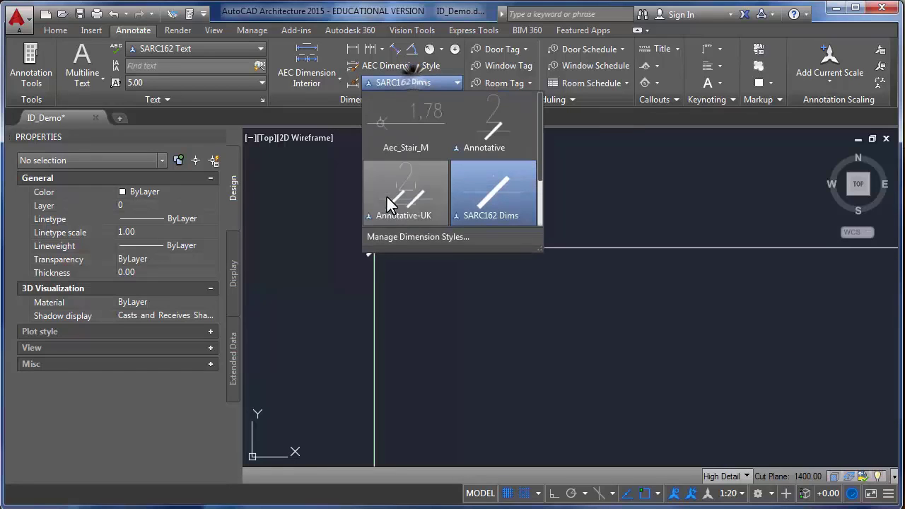
{"action": "left_click", "coordinate": [403, 234]}
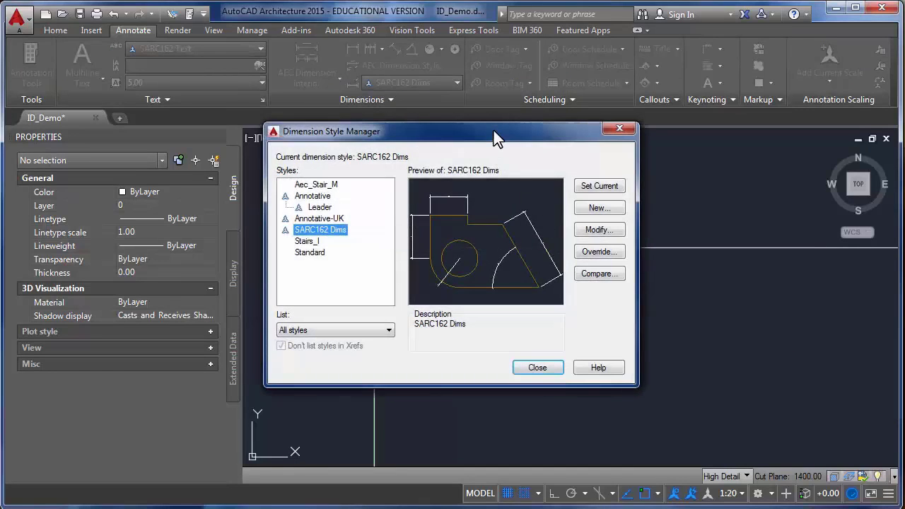
{"action": "left_click_drag", "start_coordinate": [493, 132], "coordinate": [494, 284]}
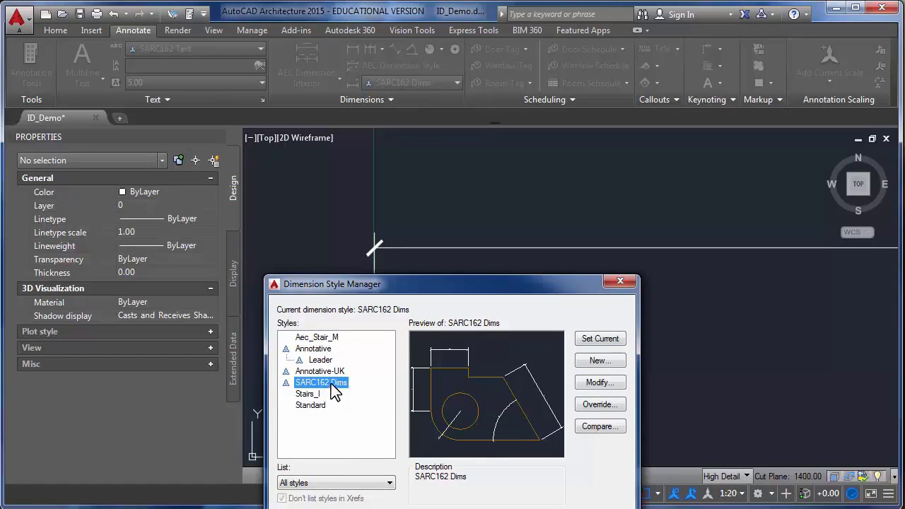
{"action": "left_click", "coordinate": [596, 383]}
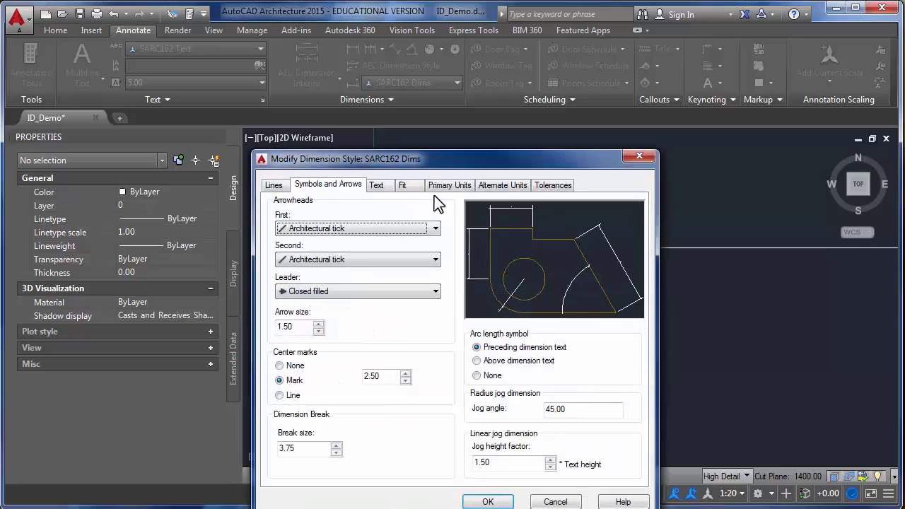
{"action": "left_click_drag", "start_coordinate": [422, 159], "coordinate": [305, 249]}
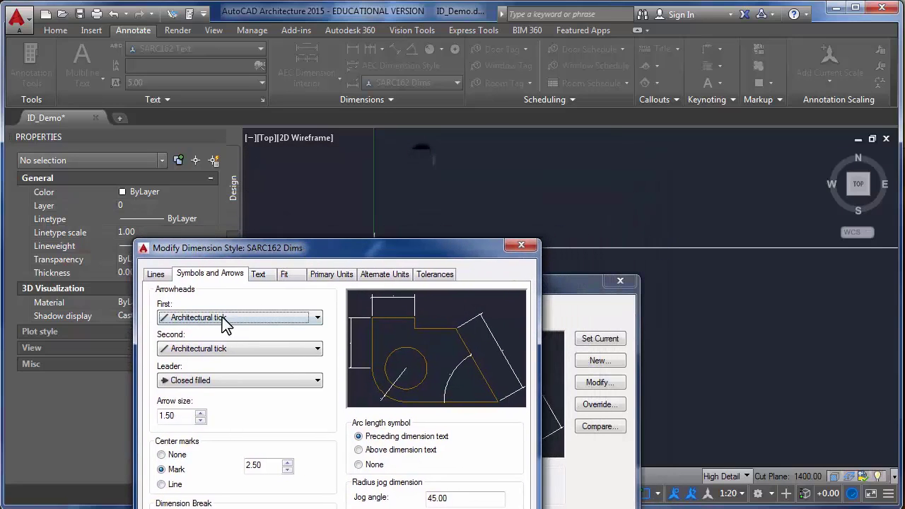
{"action": "left_click", "coordinate": [244, 319]}
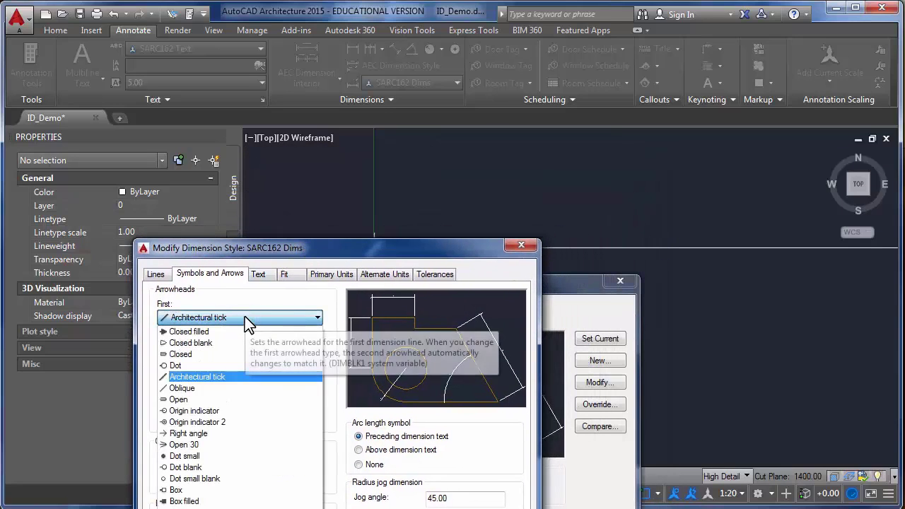
{"action": "left_click", "coordinate": [209, 501]}
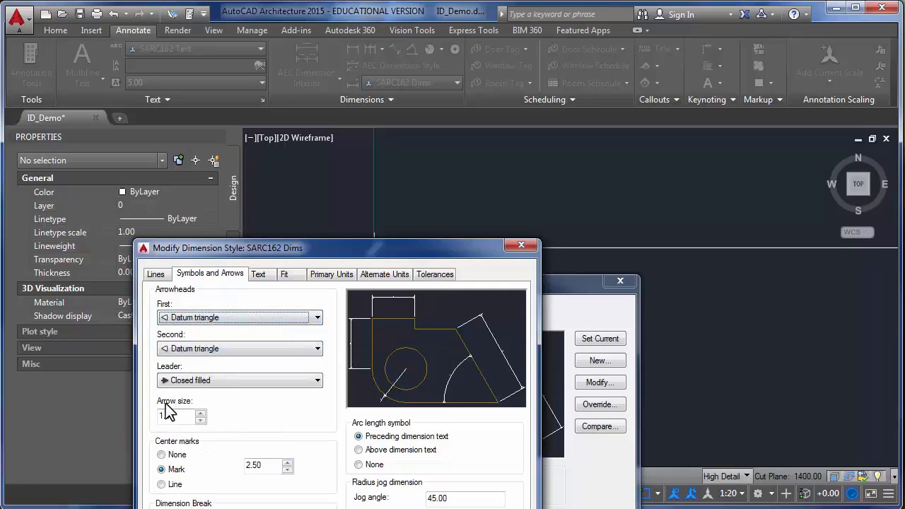
Set the SARC162 Dims arrow size to 5, apply the style, and check the arrowheads at both ends of the wall dimension
{"action": "left_click_drag", "start_coordinate": [179, 418], "coordinate": [160, 417]}
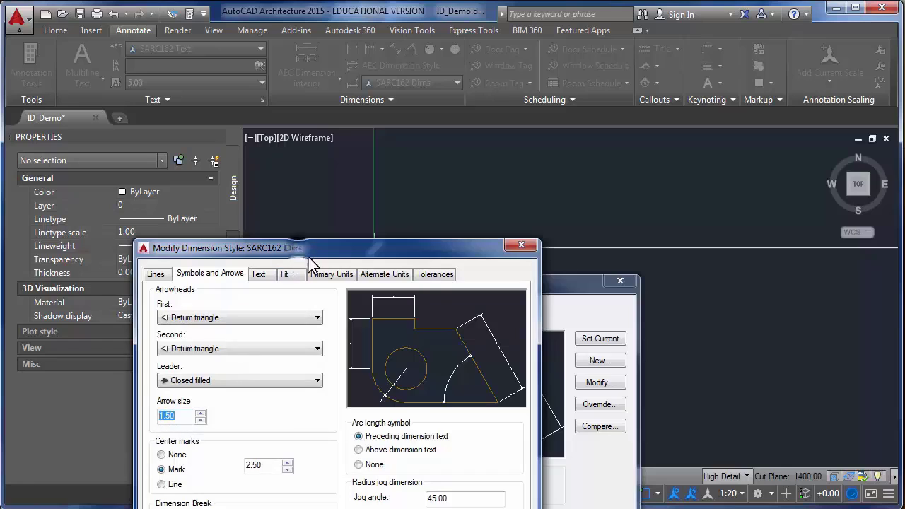
{"action": "left_click_drag", "start_coordinate": [297, 248], "coordinate": [426, 301]}
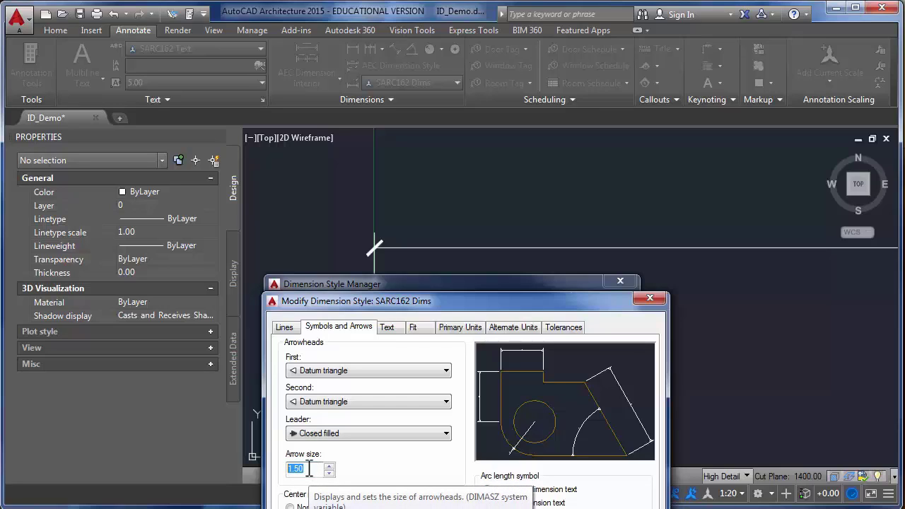
{"action": "type", "text": "5"}
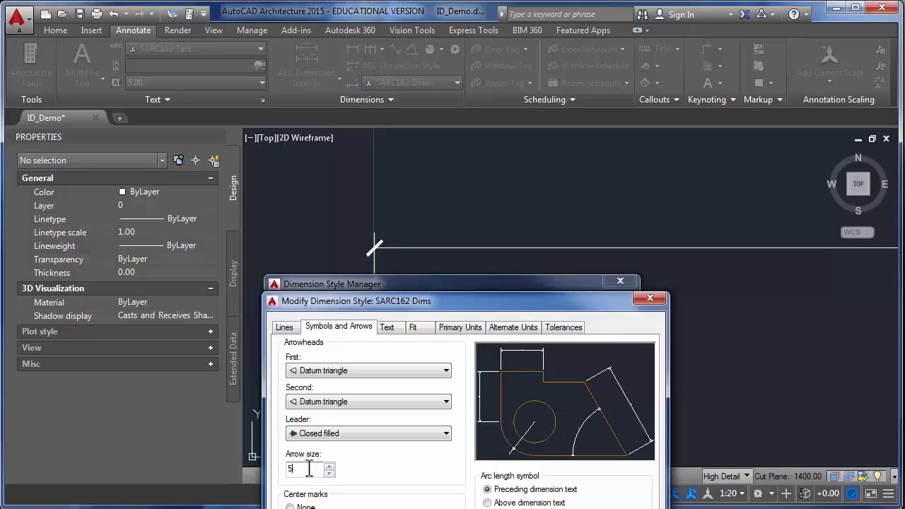
{"action": "key", "text": "Return"}
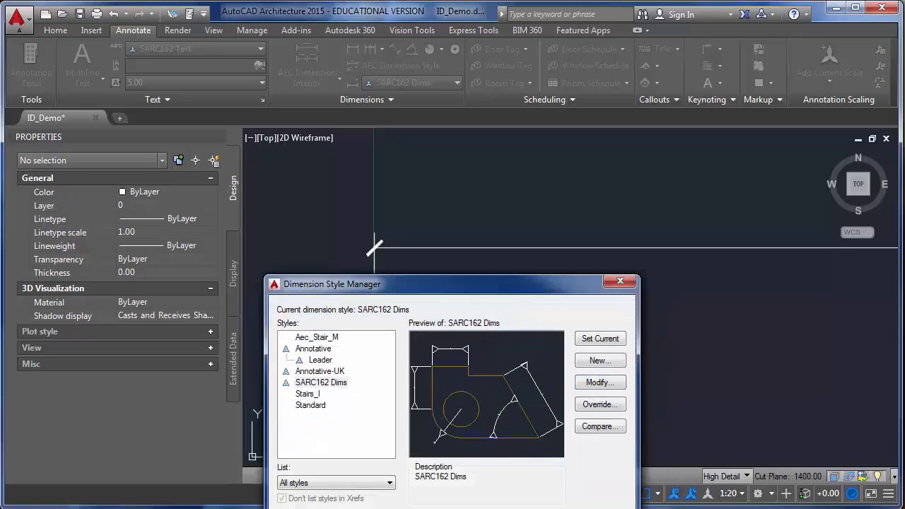
{"action": "key", "text": "Return"}
{"action": "middle_click_drag", "start_coordinate": [460, 307], "coordinate": [461, 316]}
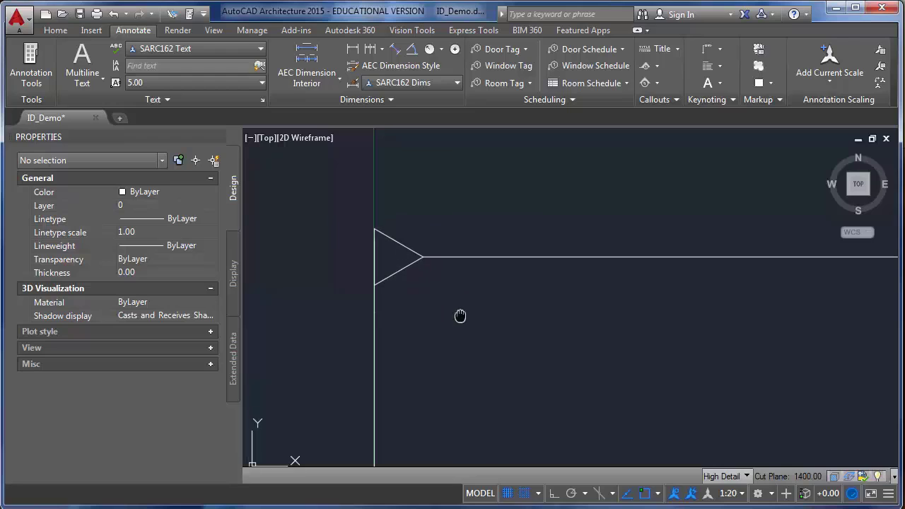
{"action": "scroll", "coordinate": [461, 316], "scroll_direction": "down", "scroll_amount": 8}
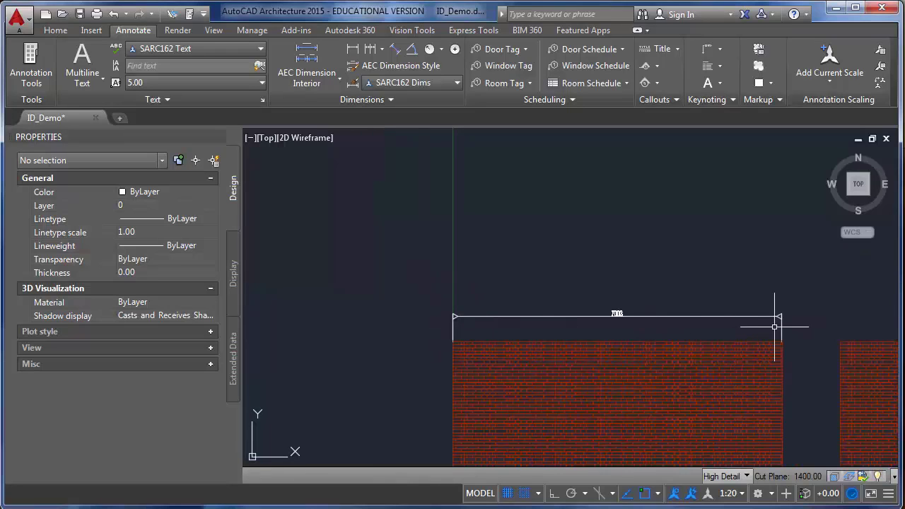
{"action": "scroll", "coordinate": [775, 327], "scroll_direction": "up", "scroll_amount": 5}
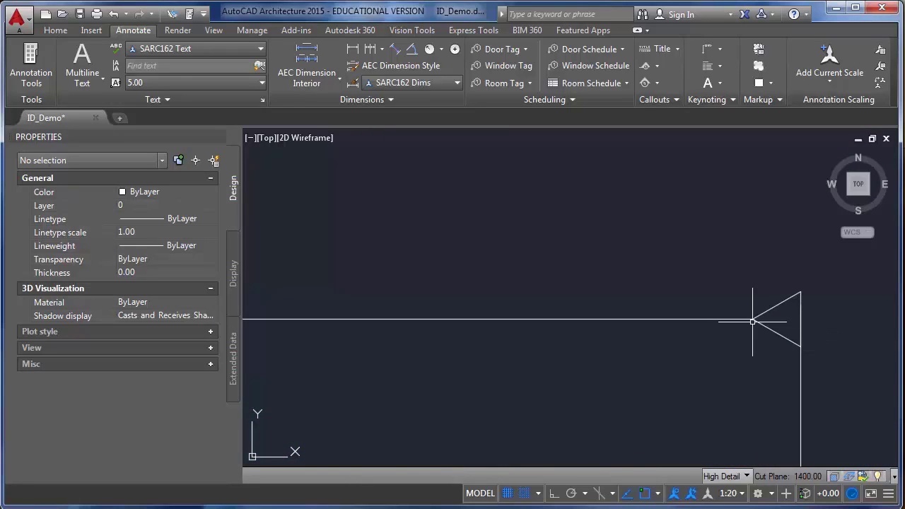
{"action": "scroll", "coordinate": [753, 322], "scroll_direction": "down", "scroll_amount": 5}
{"action": "middle_click_drag", "start_coordinate": [370, 344], "coordinate": [503, 333]}
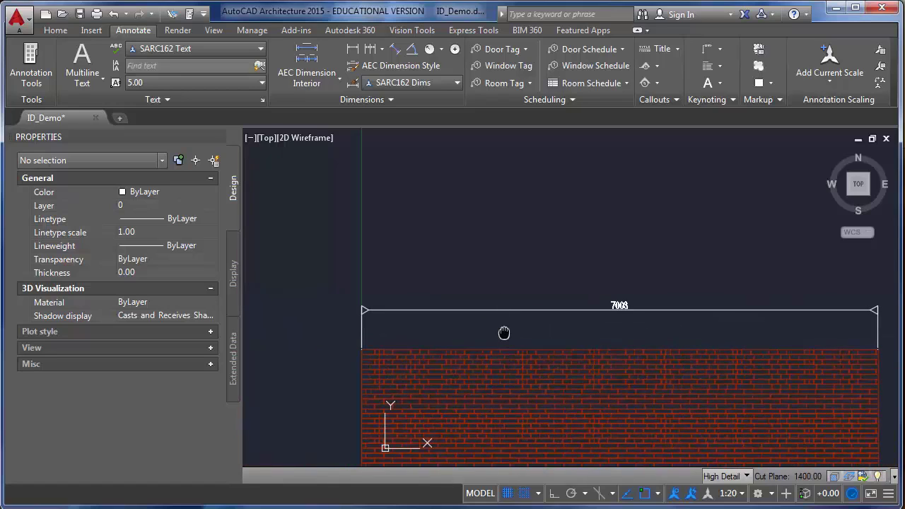
Enable a frame around the dimension text in the SARC162 Dims style and inspect the wall dimension's value
{"action": "left_click", "coordinate": [418, 83]}
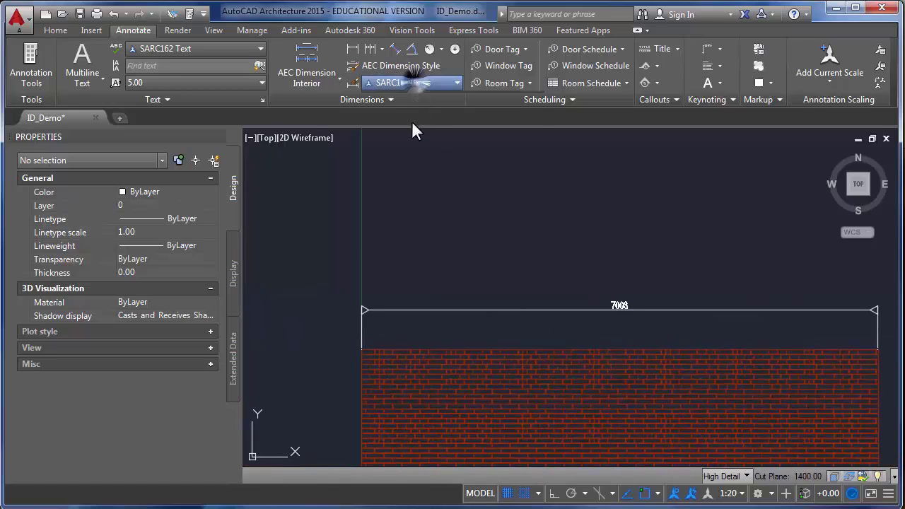
{"action": "left_click", "coordinate": [436, 236]}
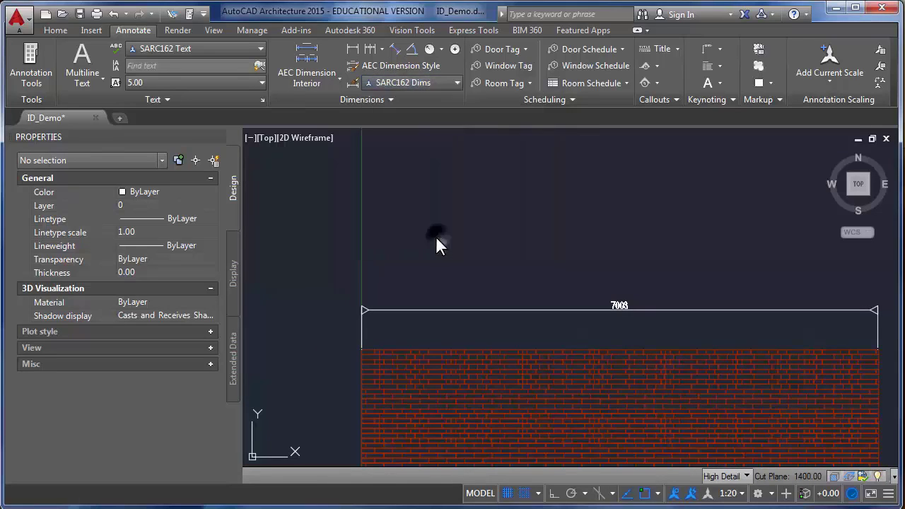
{"action": "left_click", "coordinate": [588, 231]}
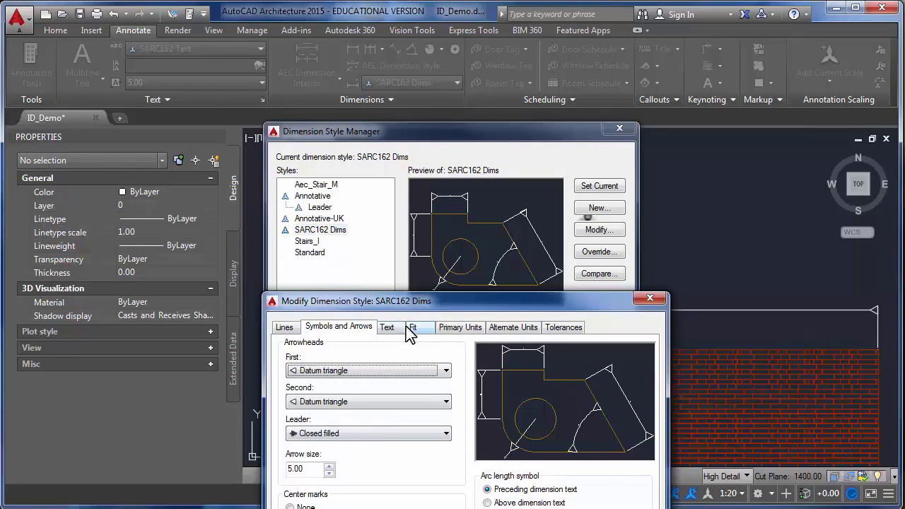
{"action": "left_click_drag", "start_coordinate": [354, 301], "coordinate": [212, 216]}
{"action": "left_click", "coordinate": [247, 243]}
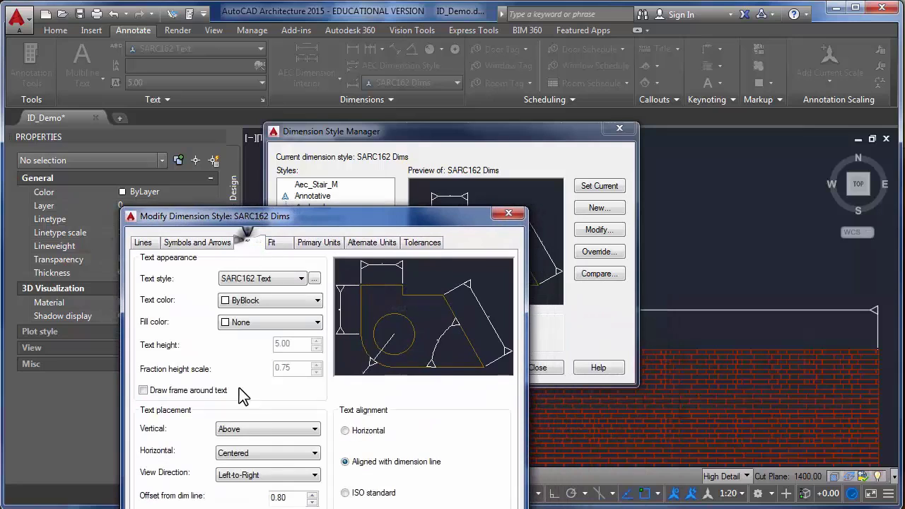
{"action": "left_click", "coordinate": [181, 391]}
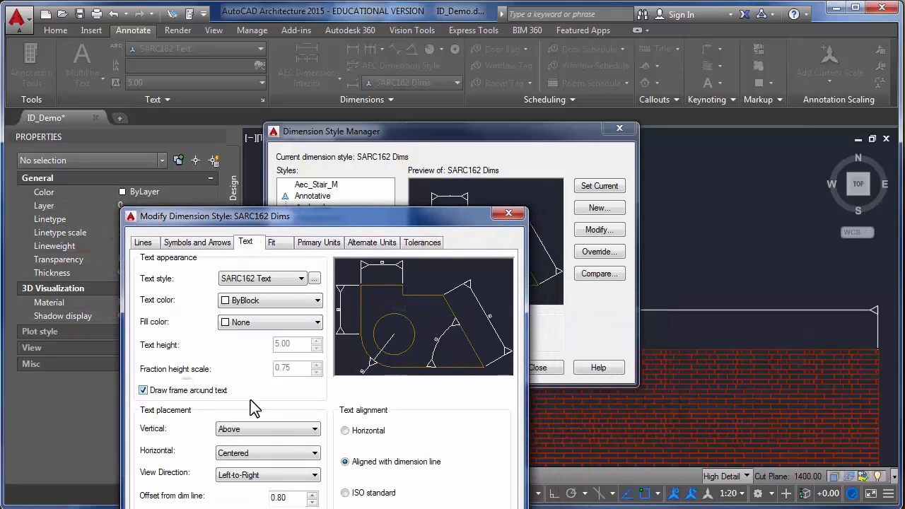
{"action": "key", "text": "Return"}
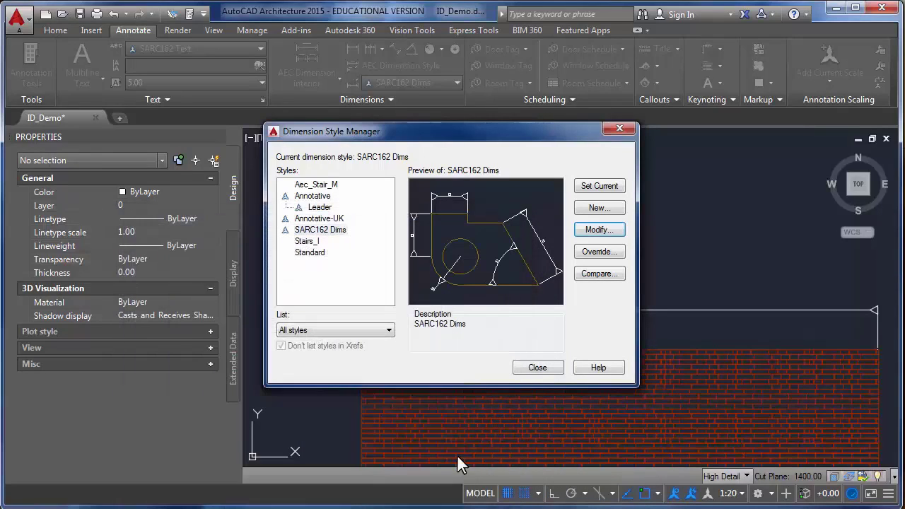
{"action": "left_click", "coordinate": [527, 372]}
{"action": "scroll", "coordinate": [614, 281], "scroll_direction": "up", "scroll_amount": 3}
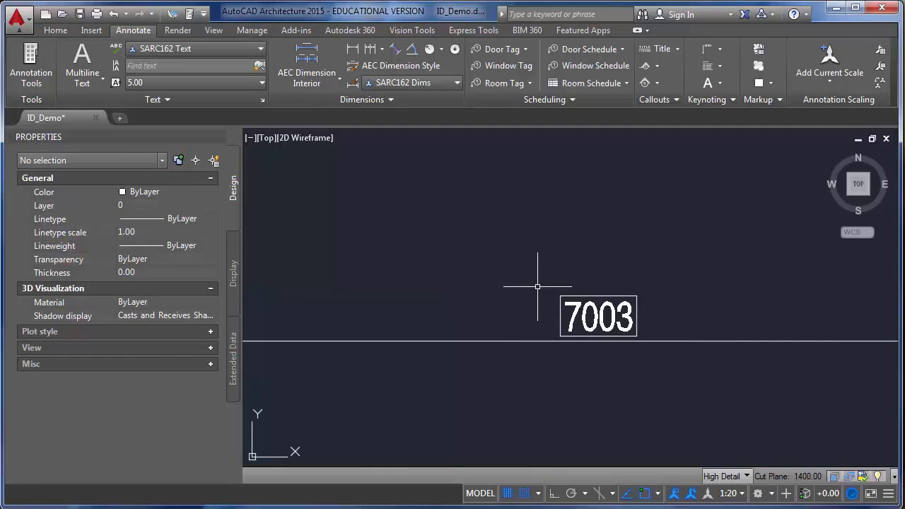
{"action": "key", "text": "ctrl+z"}
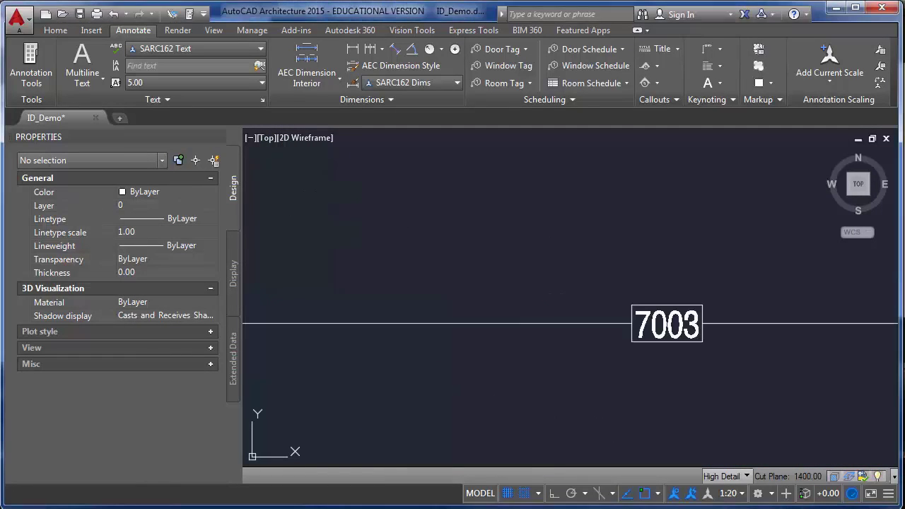
Change the first and second arrowheads of the SARC162 Dims style back to Architectural tick
{"action": "scroll", "coordinate": [475, 330], "scroll_direction": "down", "scroll_amount": 2}
{"action": "mouse_move", "coordinate": [430, 339]}
{"action": "middle_mouse_down"}
{"action": "mouse_move", "coordinate": [681, 307]}
{"action": "mouse_move", "coordinate": [494, 316]}
{"action": "mouse_move", "coordinate": [565, 310]}
{"action": "middle_mouse_up"}
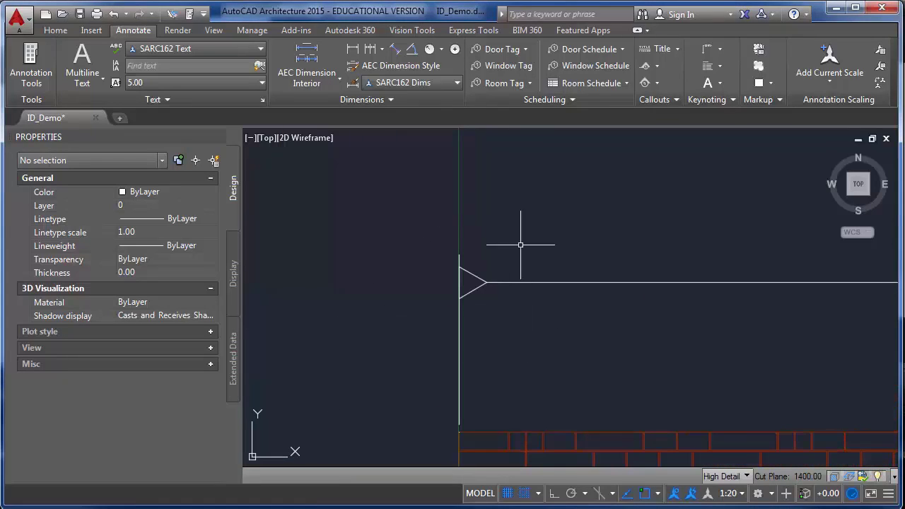
{"action": "left_click", "coordinate": [411, 82]}
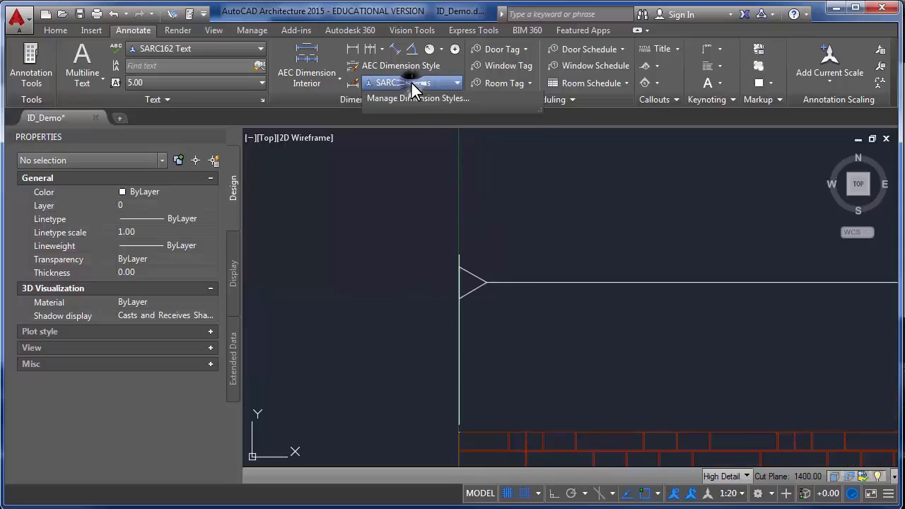
{"action": "left_click", "coordinate": [403, 238]}
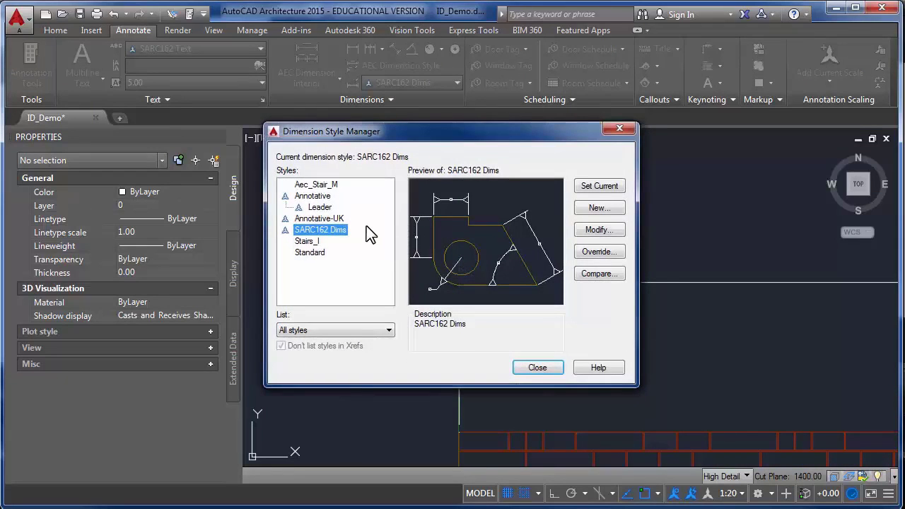
{"action": "left_click", "coordinate": [599, 230]}
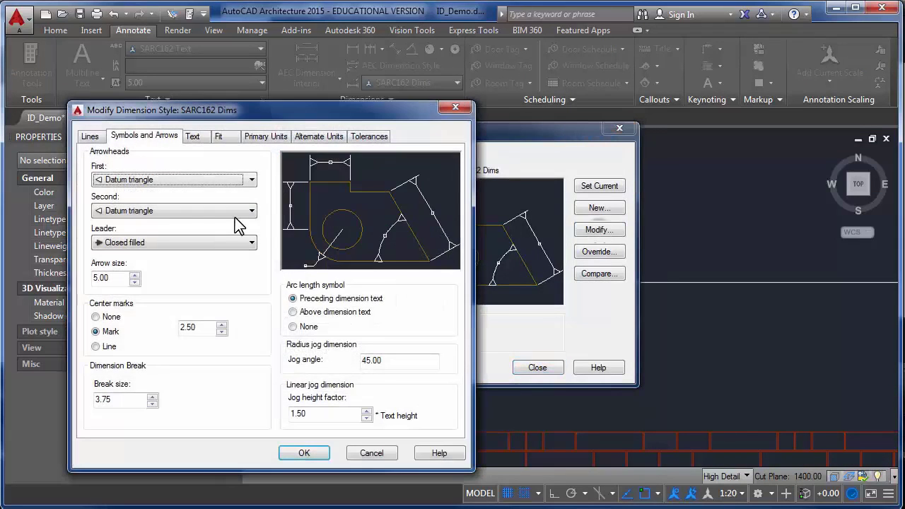
{"action": "left_click", "coordinate": [162, 184]}
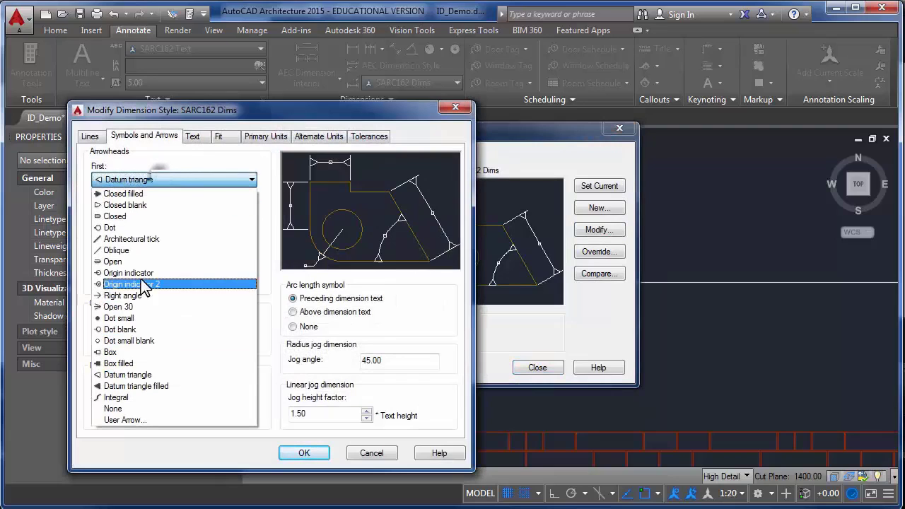
{"action": "left_click", "coordinate": [153, 239]}
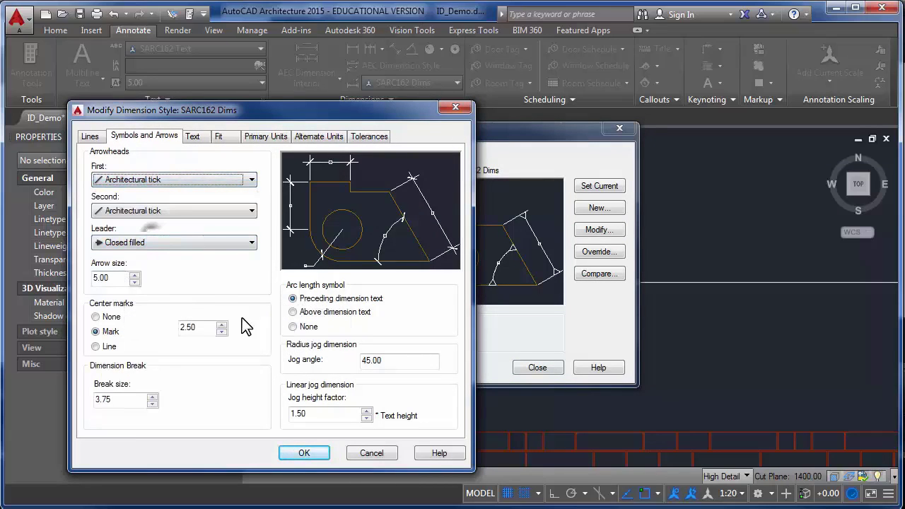
Review the dimension lines' Extend beyond ticks setting and apply the SARC162 Dims style changes to the drawing
{"action": "left_click", "coordinate": [90, 137]}
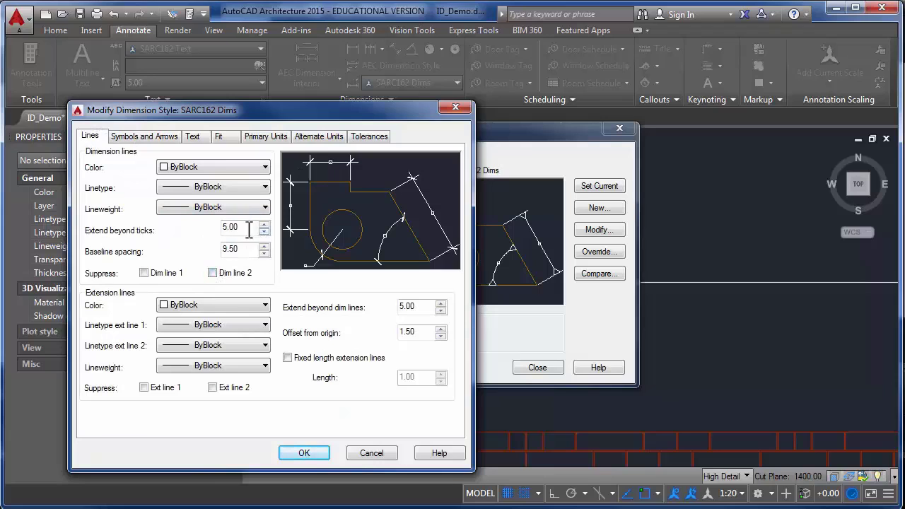
{"action": "left_click_drag", "start_coordinate": [249, 229], "coordinate": [165, 234]}
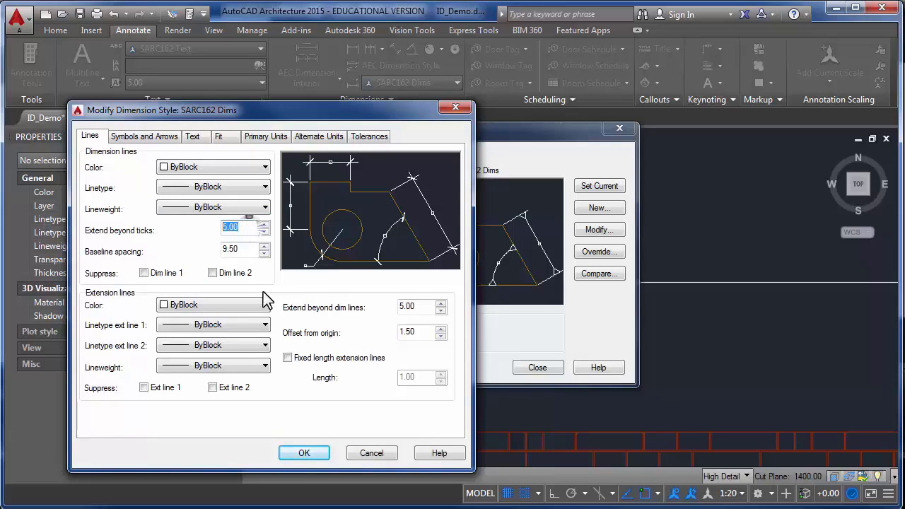
{"action": "left_click", "coordinate": [303, 455]}
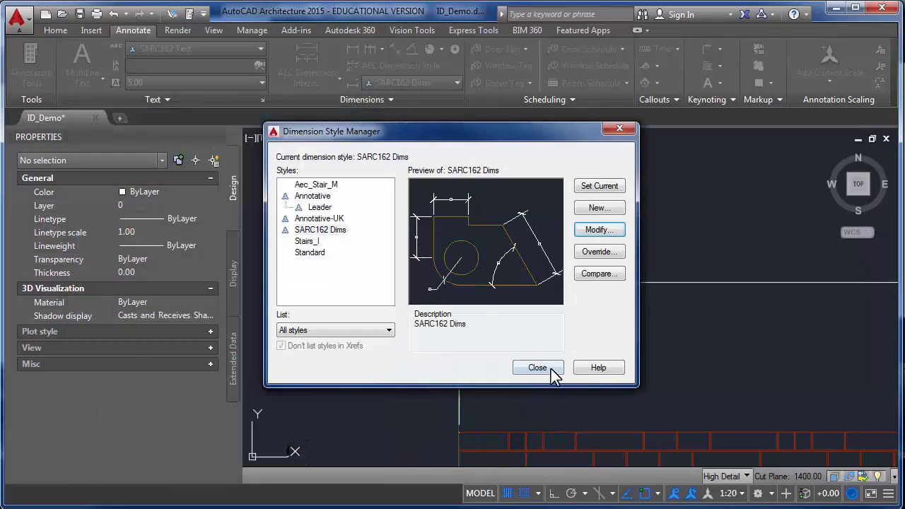
{"action": "left_click", "coordinate": [547, 427]}
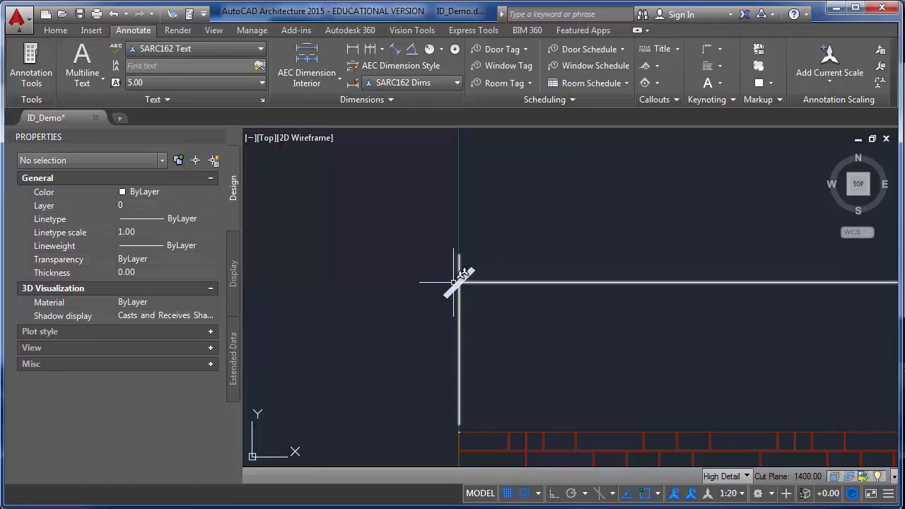
Modify the SARC162 Dims style so its dimension lines extend beyond the ticks, and apply the change to the drawing
{"action": "key", "text": "Return"}
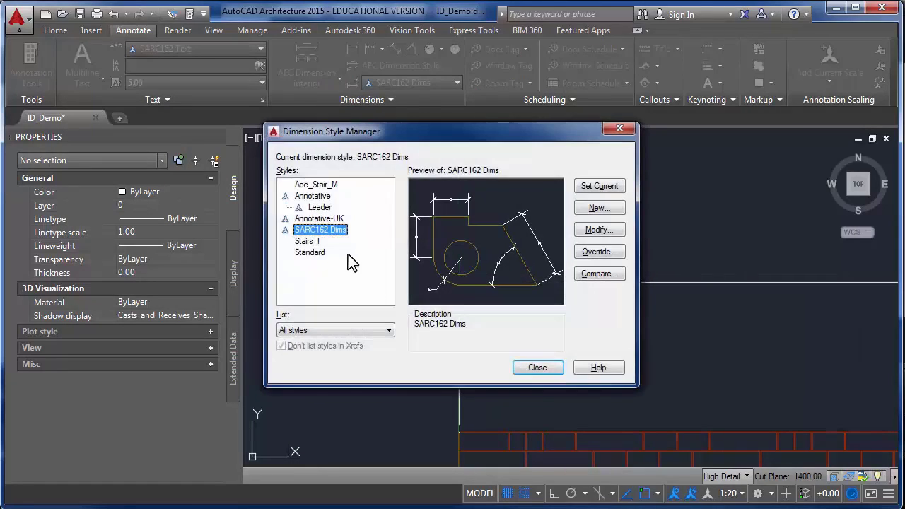
{"action": "left_click", "coordinate": [600, 236]}
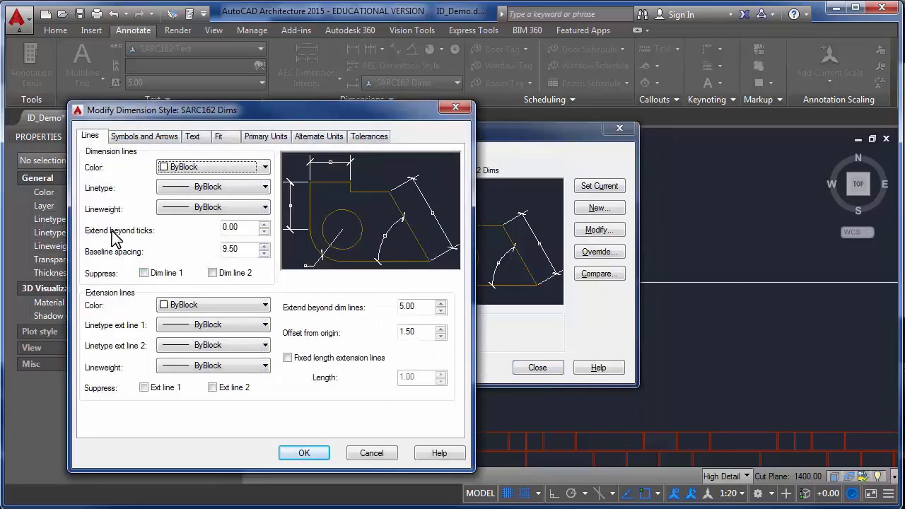
{"action": "double_click", "coordinate": [255, 233]}
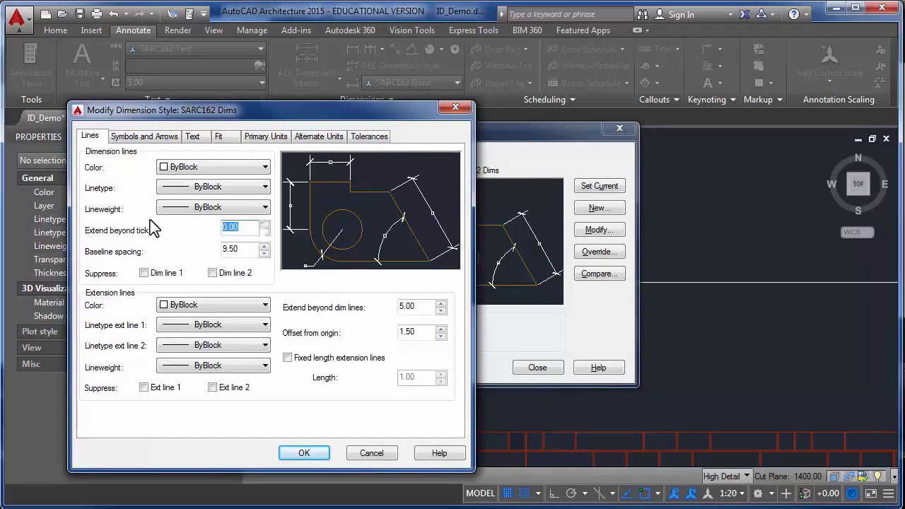
{"action": "left_click", "coordinate": [304, 453]}
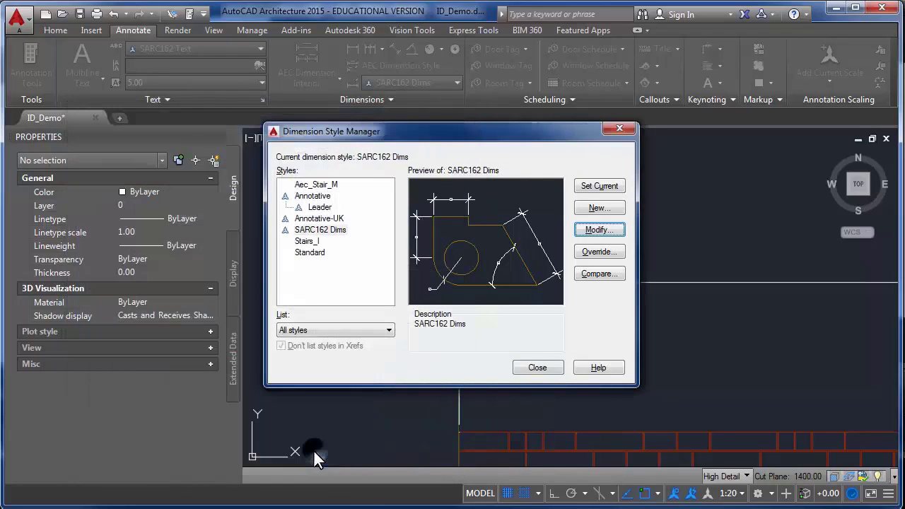
{"action": "left_click", "coordinate": [537, 367]}
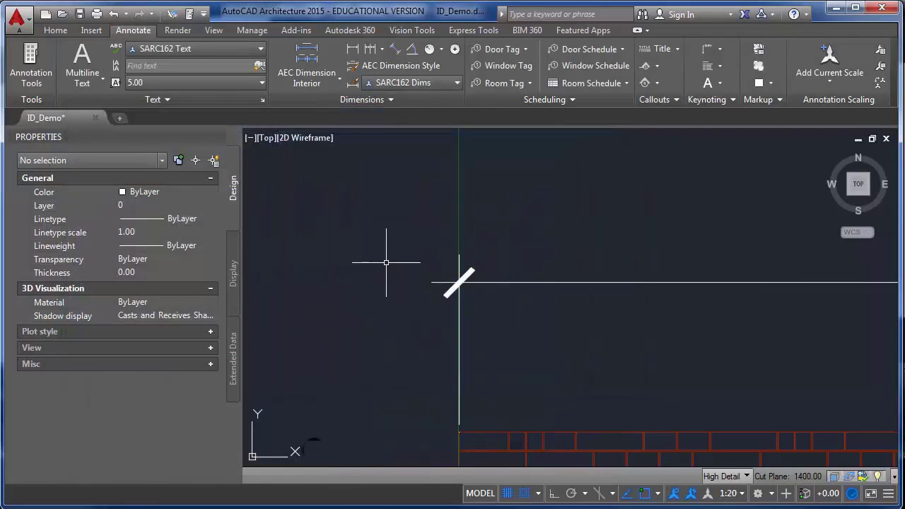
Examine the brick wall's dimension, including its framed text and the line extensions at both ends
{"action": "scroll", "coordinate": [575, 314], "scroll_direction": "down", "scroll_amount": 7}
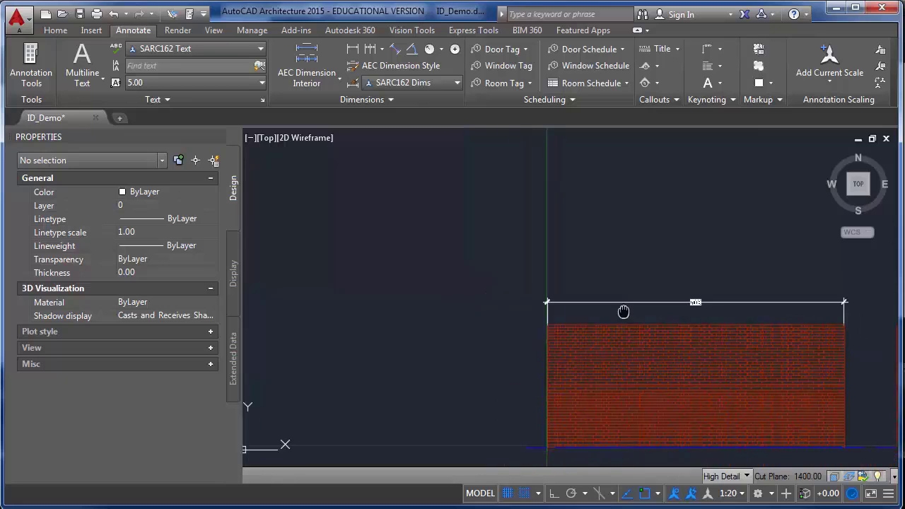
{"action": "scroll", "coordinate": [641, 280], "scroll_direction": "up", "scroll_amount": 4}
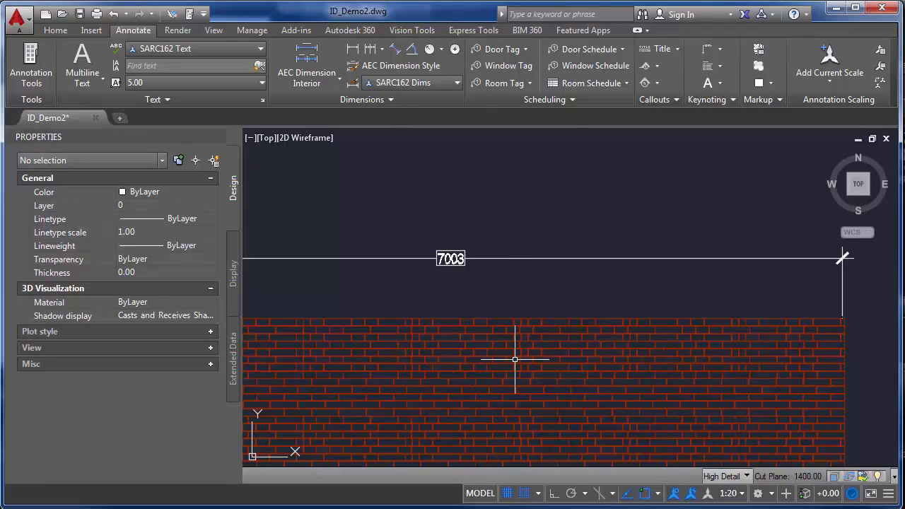
{"action": "middle_click_drag", "start_coordinate": [460, 340], "coordinate": [542, 348]}
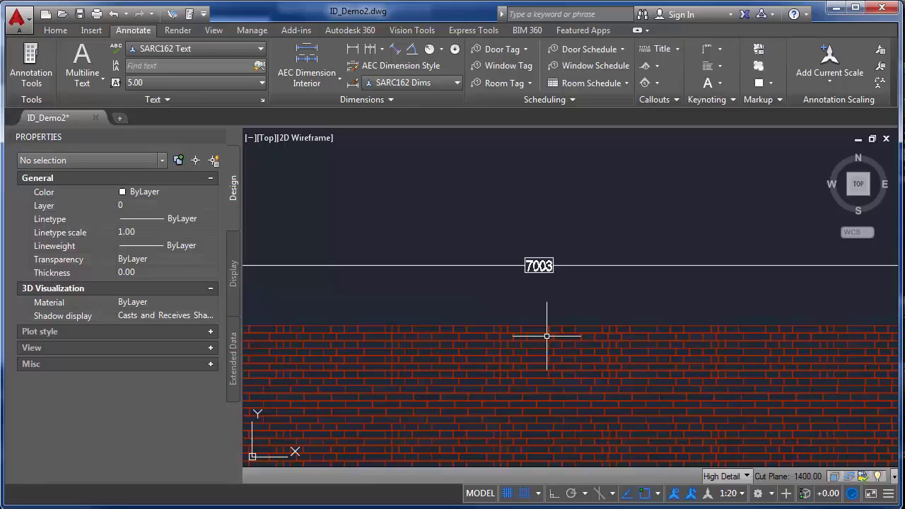
{"action": "scroll", "coordinate": [548, 329], "scroll_direction": "down", "scroll_amount": 4}
{"action": "scroll", "coordinate": [461, 328], "scroll_direction": "up", "scroll_amount": 2}
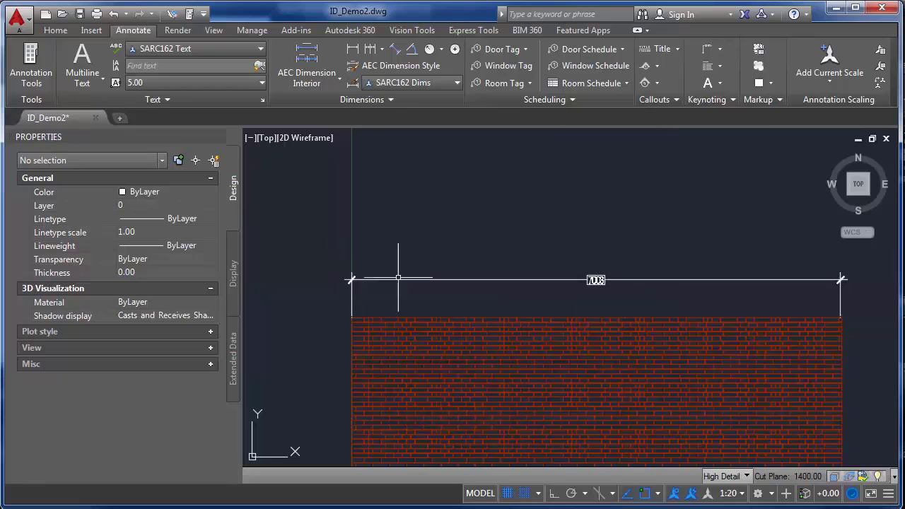
{"action": "scroll", "coordinate": [546, 269], "scroll_direction": "down", "scroll_amount": 3}
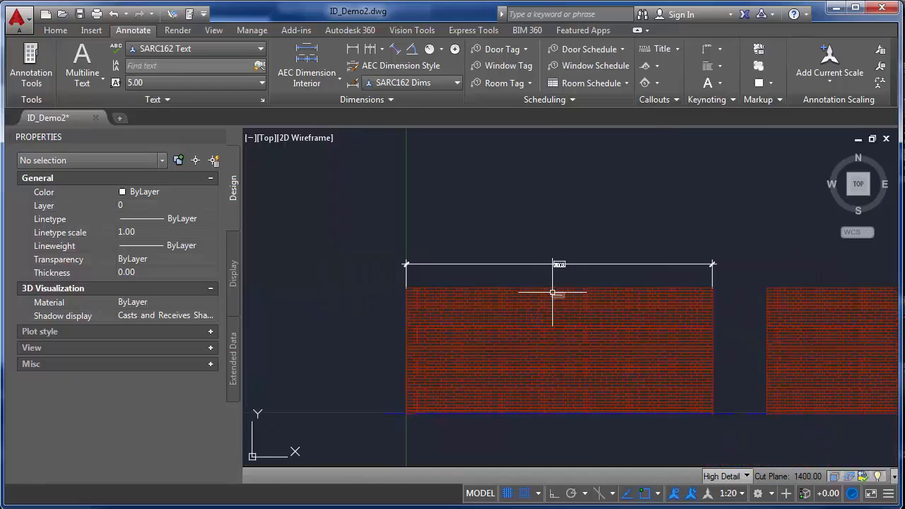
{"action": "scroll", "coordinate": [439, 283], "scroll_direction": "up", "scroll_amount": 2}
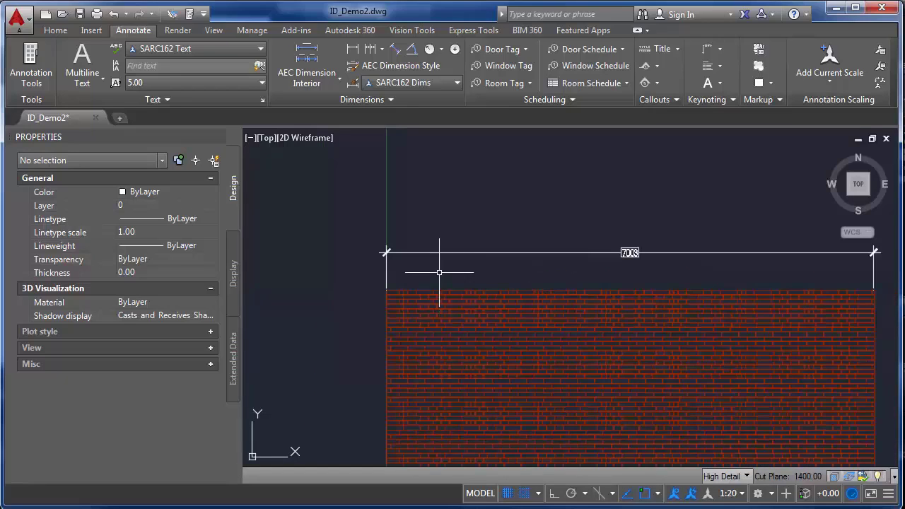
{"action": "middle_click_drag", "start_coordinate": [440, 272], "coordinate": [378, 237]}
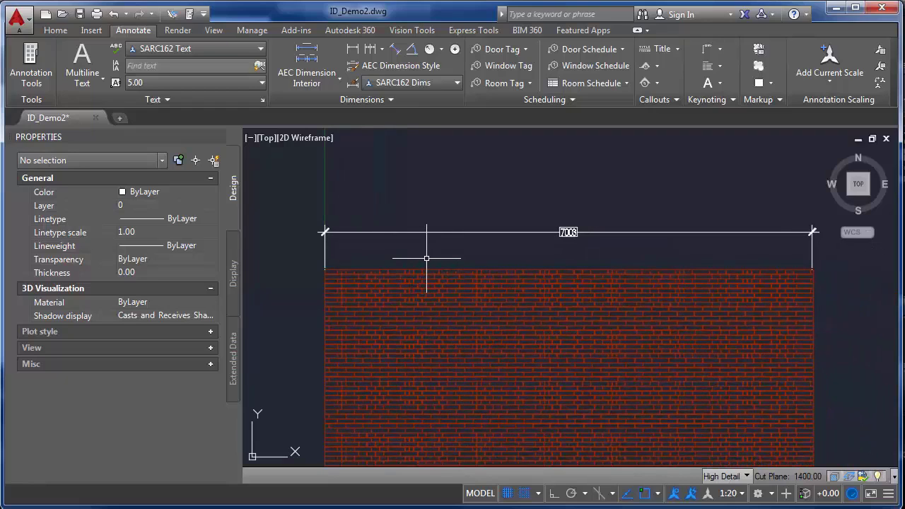
Set the model's plot scale to 1:20, preview the plot on the current paper size, and return to the plot settings
{"action": "key", "text": "ctrl+p"}
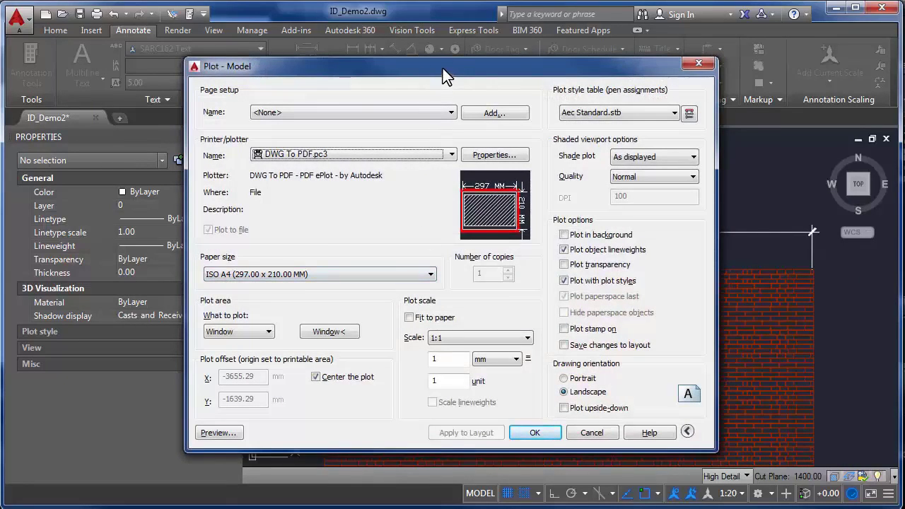
{"action": "left_click_drag", "start_coordinate": [443, 68], "coordinate": [302, 41]}
{"action": "left_click", "coordinate": [322, 319]}
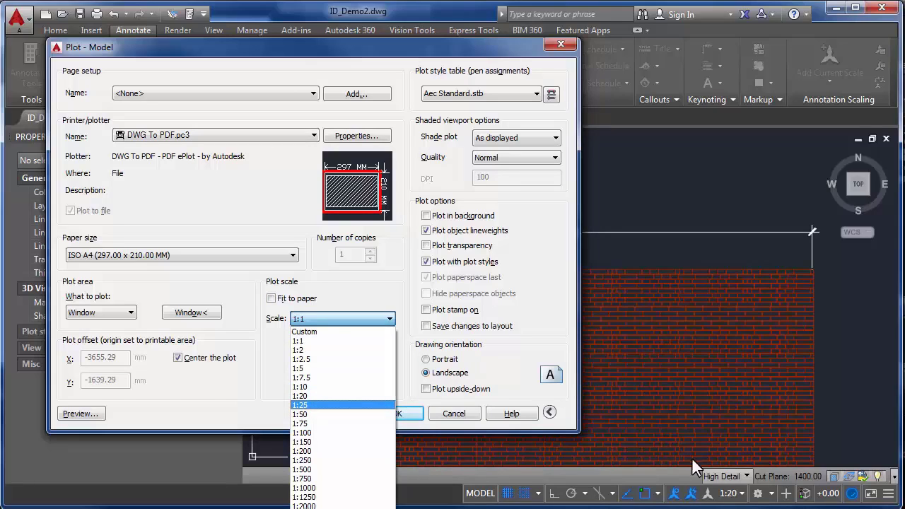
{"action": "left_click", "coordinate": [322, 396]}
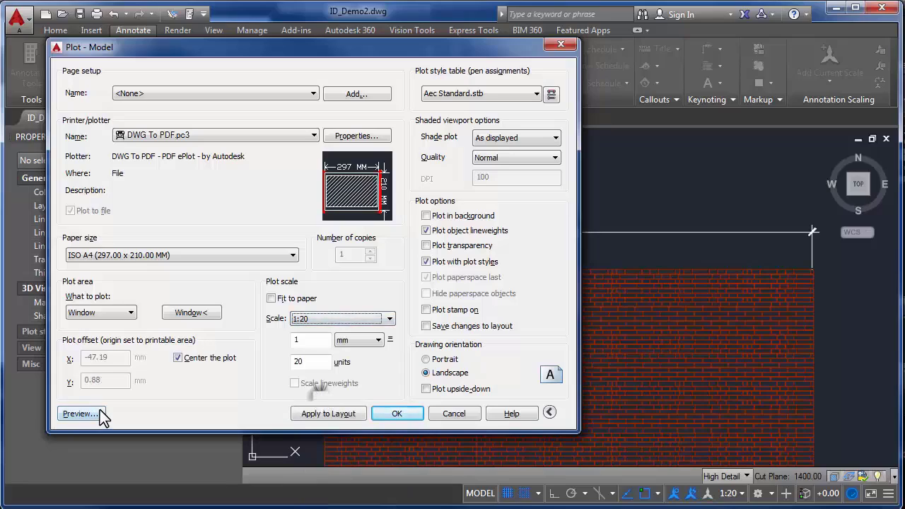
{"action": "left_click", "coordinate": [80, 414]}
{"action": "right_click", "coordinate": [338, 247]}
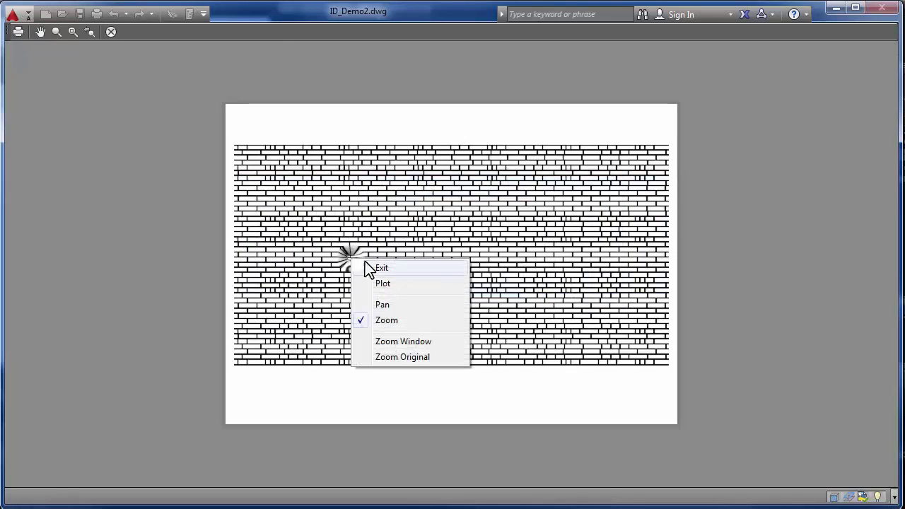
{"action": "left_click", "coordinate": [380, 265]}
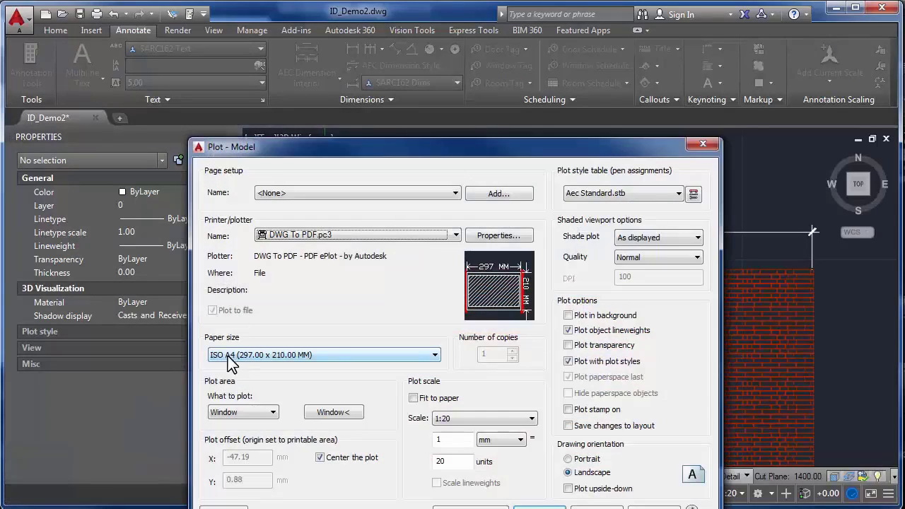
Set the plot paper size to ISO expand A3 (420.00 x 297.00 MM) and check the result in a plot preview
{"action": "left_click", "coordinate": [433, 357]}
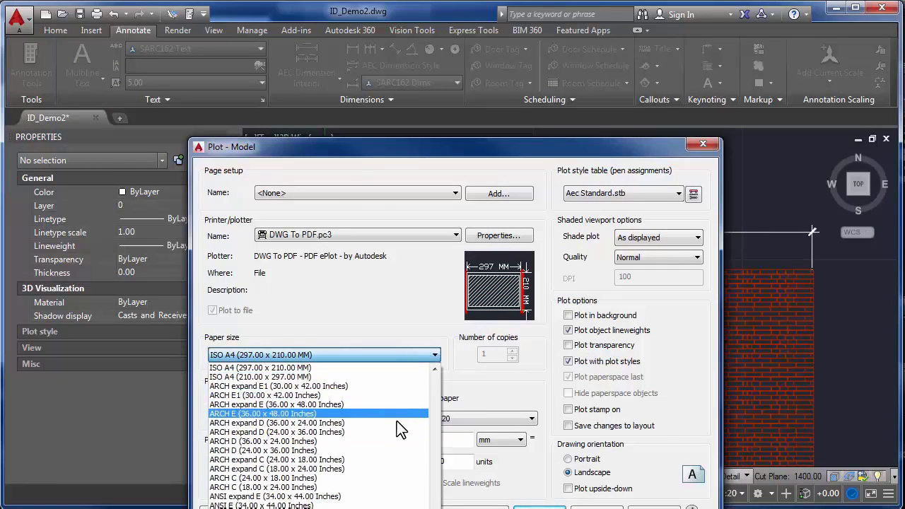
{"action": "scroll", "coordinate": [446, 422], "scroll_direction": "down", "scroll_amount": 10}
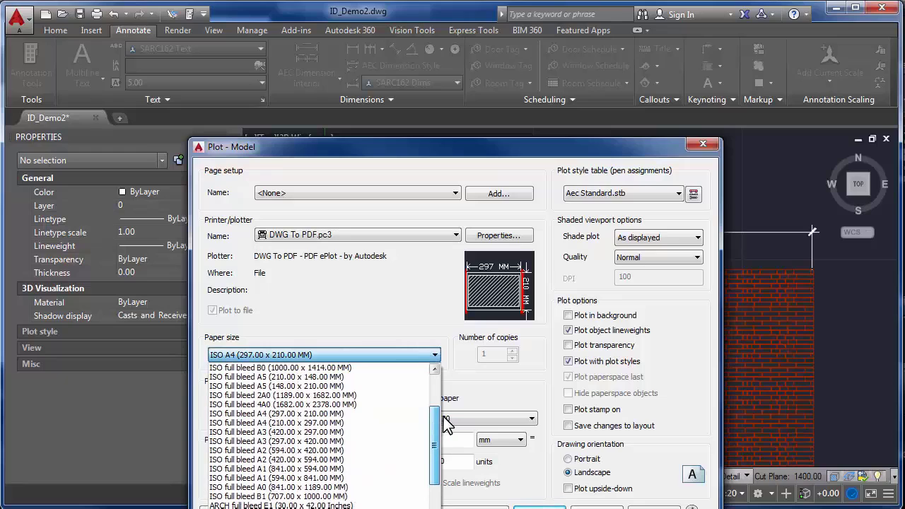
{"action": "left_click_drag", "start_coordinate": [446, 423], "coordinate": [437, 508]}
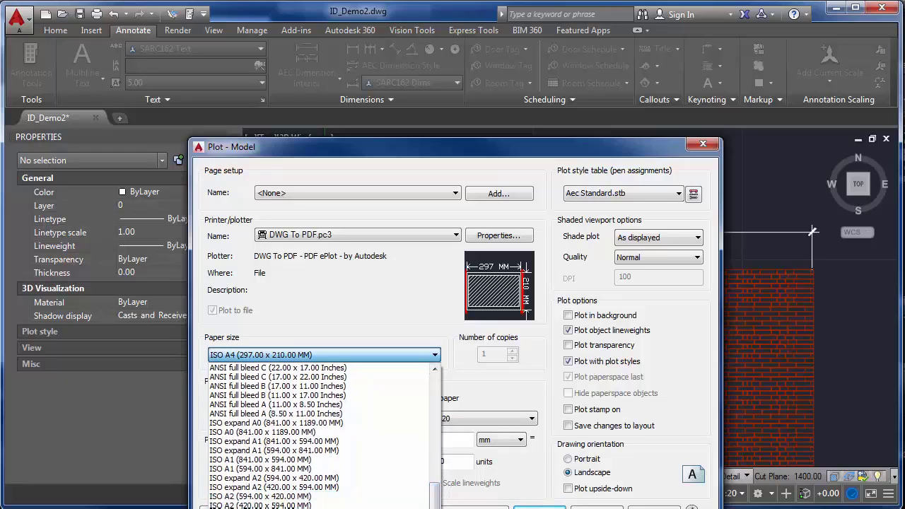
{"action": "left_click", "coordinate": [325, 508]}
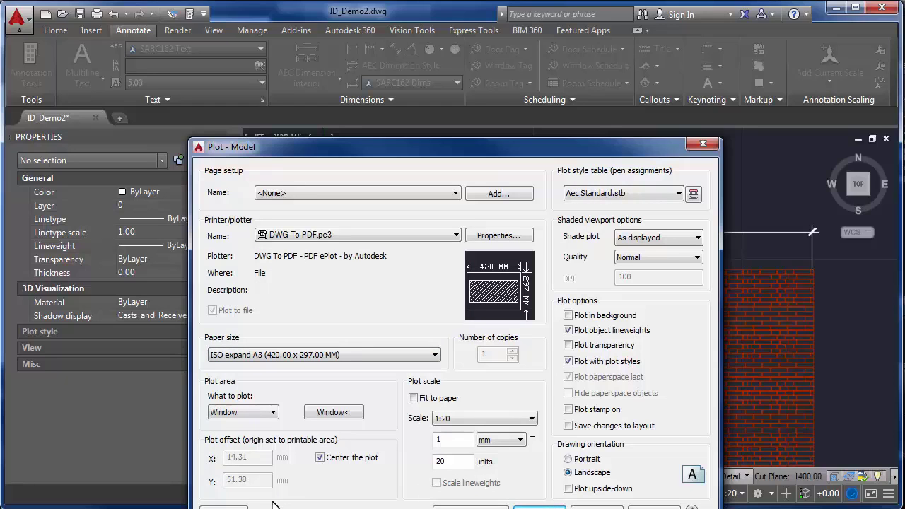
{"action": "left_click", "coordinate": [223, 507]}
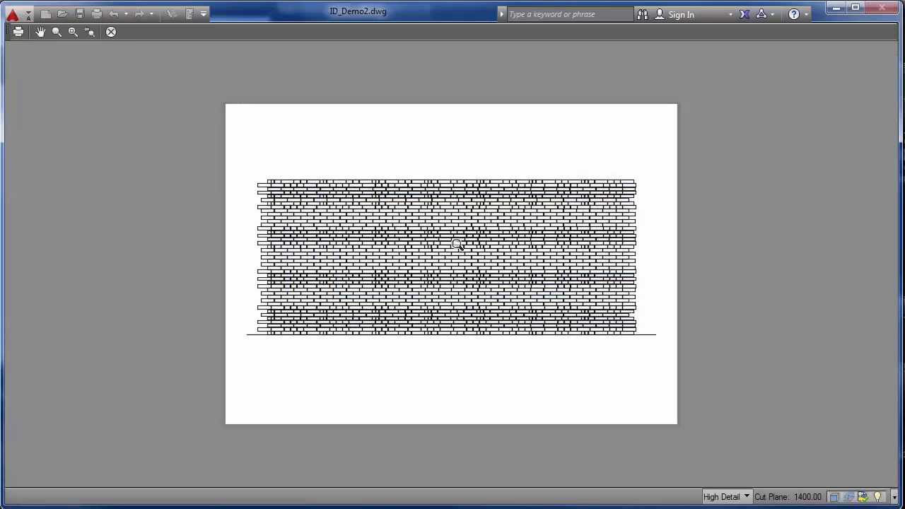
{"action": "right_click", "coordinate": [462, 246]}
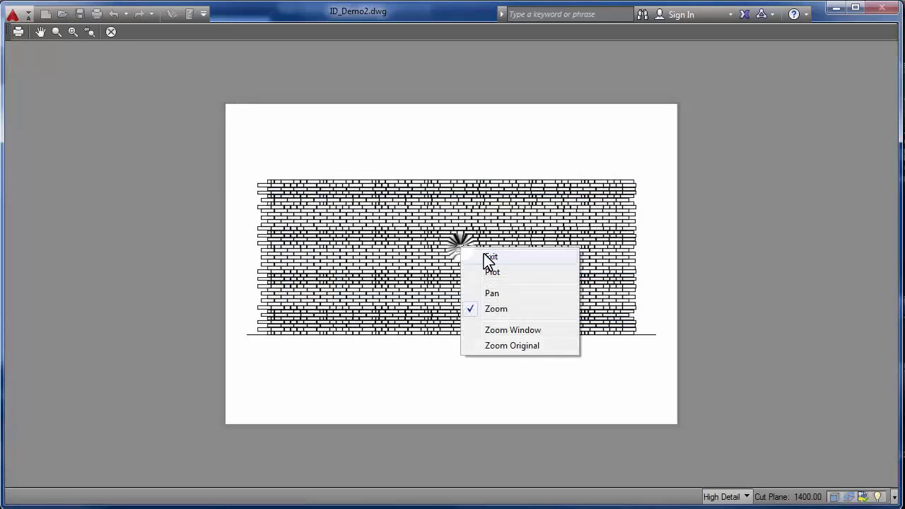
{"action": "left_click", "coordinate": [485, 259]}
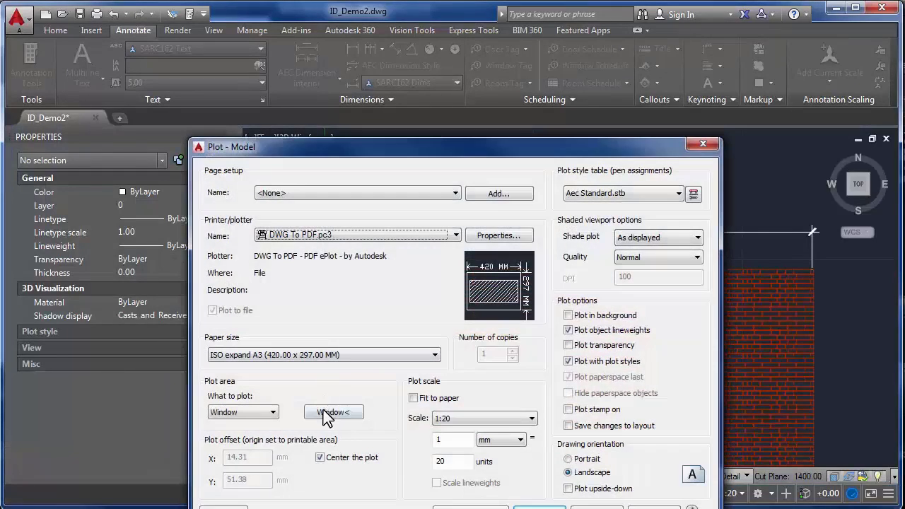
Redefine the plot window to enclose the dimensioned brick wall together with its dimension
{"action": "left_click", "coordinate": [327, 416]}
{"action": "scroll", "coordinate": [440, 316], "scroll_direction": "down", "scroll_amount": 2}
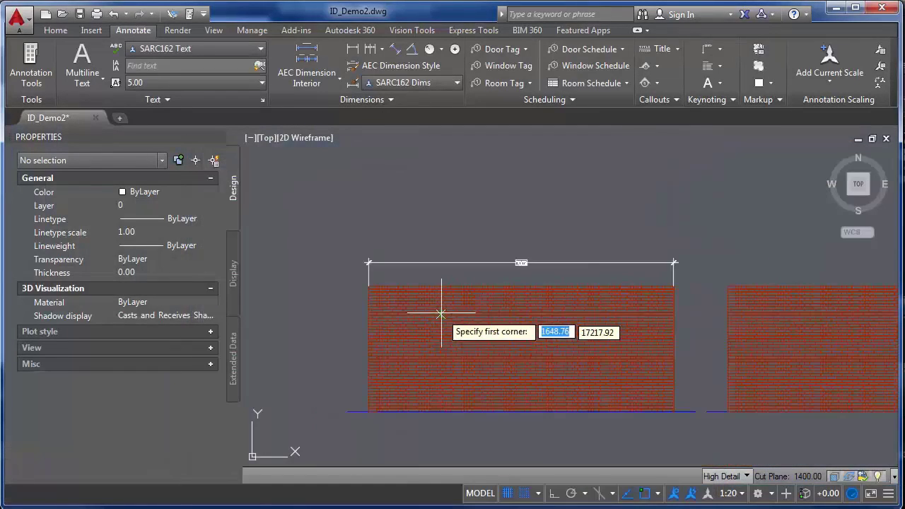
{"action": "left_click", "coordinate": [334, 238]}
{"action": "left_click", "coordinate": [678, 421]}
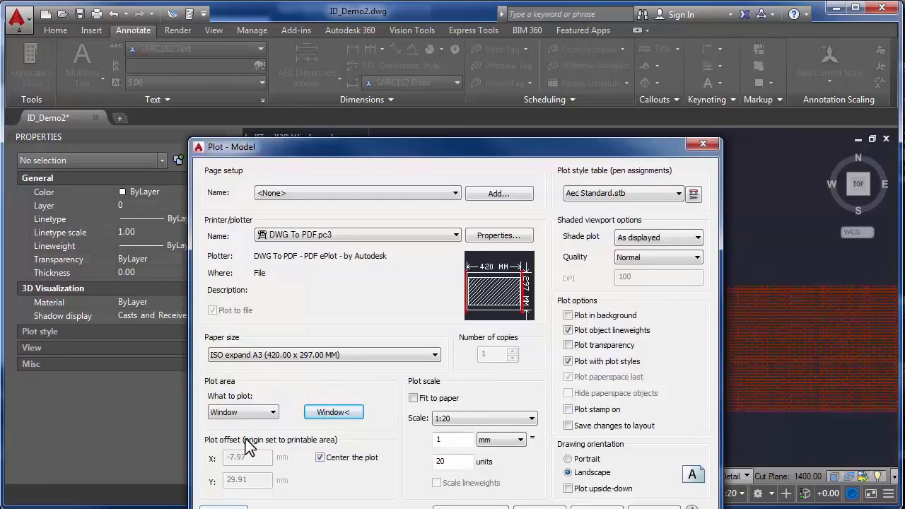
Preview the plot, inspect the framed dimension text above the wall up close and at full-sheet size, and cancel plotting
{"action": "left_click", "coordinate": [231, 503]}
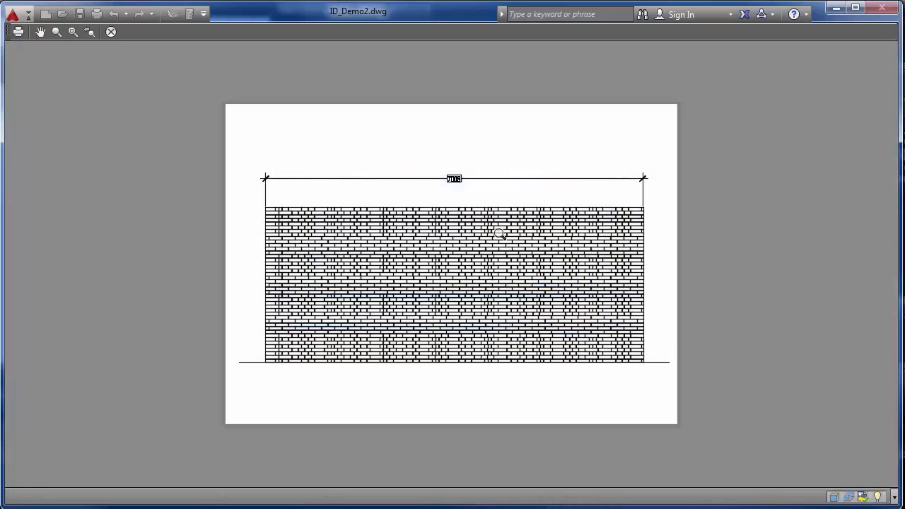
{"action": "scroll", "coordinate": [443, 182], "scroll_direction": "up", "scroll_amount": 4}
{"action": "scroll", "coordinate": [472, 211], "scroll_direction": "down", "scroll_amount": 4}
{"action": "scroll", "coordinate": [471, 222], "scroll_direction": "up", "scroll_amount": 6}
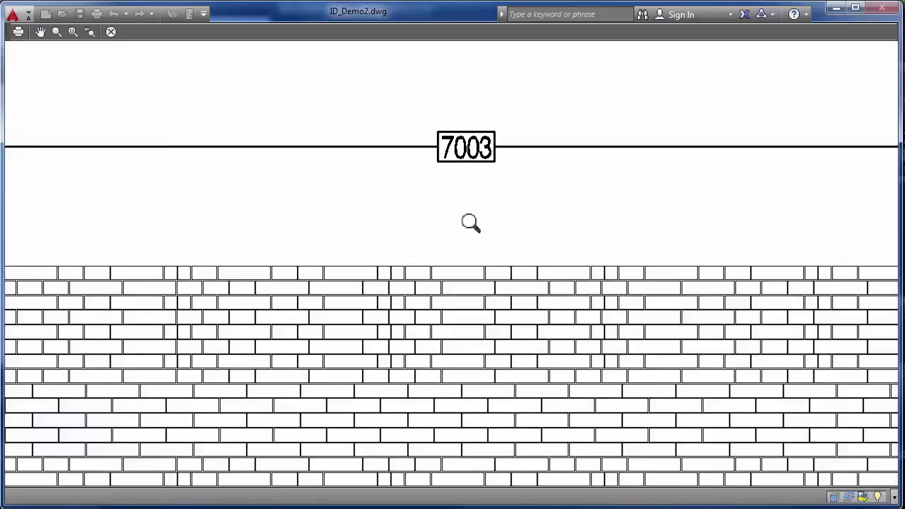
{"action": "scroll", "coordinate": [471, 250], "scroll_direction": "down", "scroll_amount": 6}
{"action": "scroll", "coordinate": [469, 250], "scroll_direction": "down", "scroll_amount": 2}
{"action": "scroll", "coordinate": [469, 250], "scroll_direction": "up", "scroll_amount": 8}
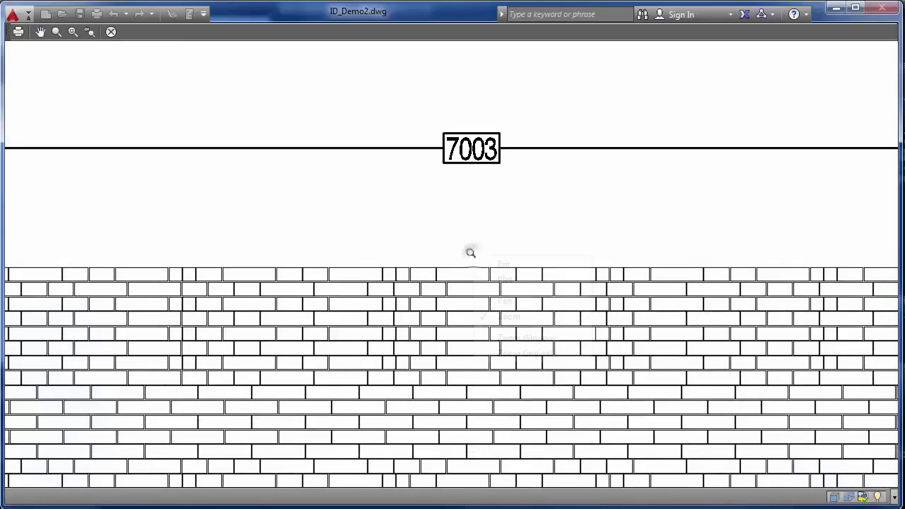
{"action": "right_click", "coordinate": [469, 251]}
{"action": "left_click", "coordinate": [505, 264]}
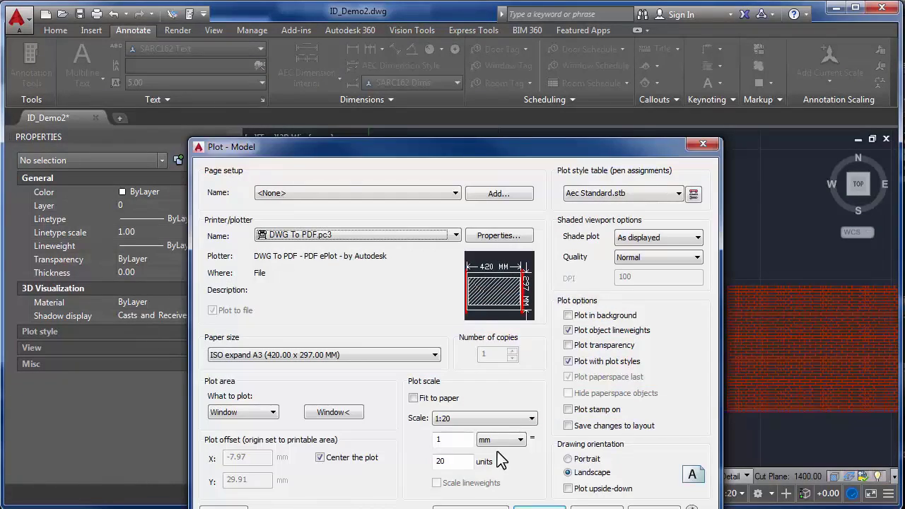
{"action": "left_click_drag", "start_coordinate": [506, 142], "coordinate": [467, 76]}
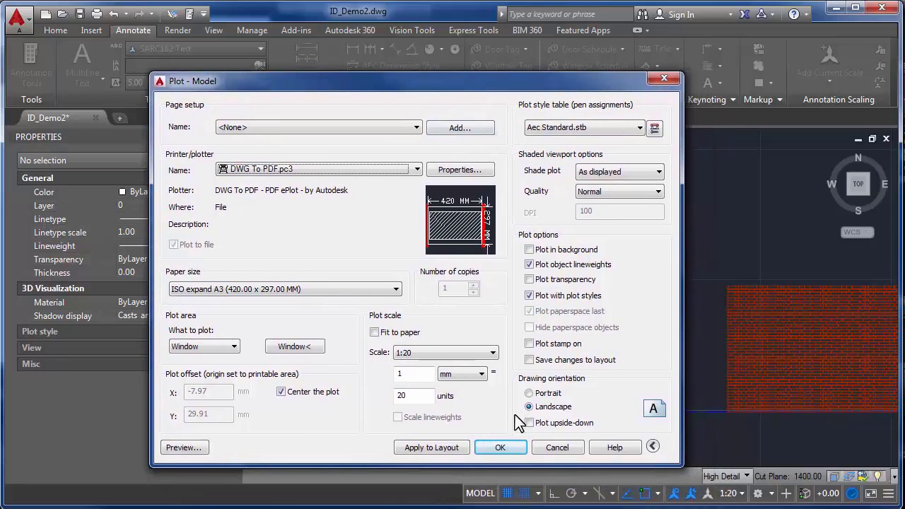
{"action": "left_click", "coordinate": [557, 448]}
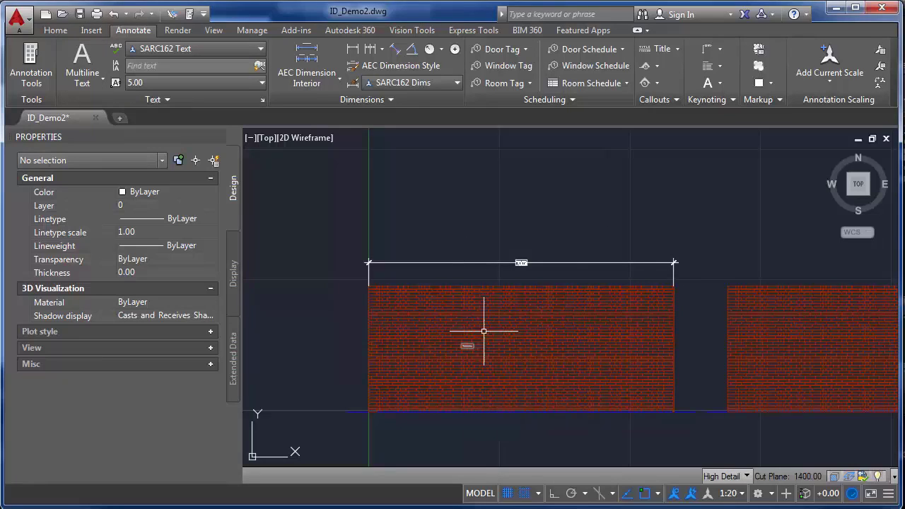
Inspect the wall dimension's text and the tick and line extensions at its start in model space
{"action": "scroll", "coordinate": [521, 289], "scroll_direction": "up", "scroll_amount": 2}
{"action": "scroll", "coordinate": [522, 287], "scroll_direction": "up", "scroll_amount": 3}
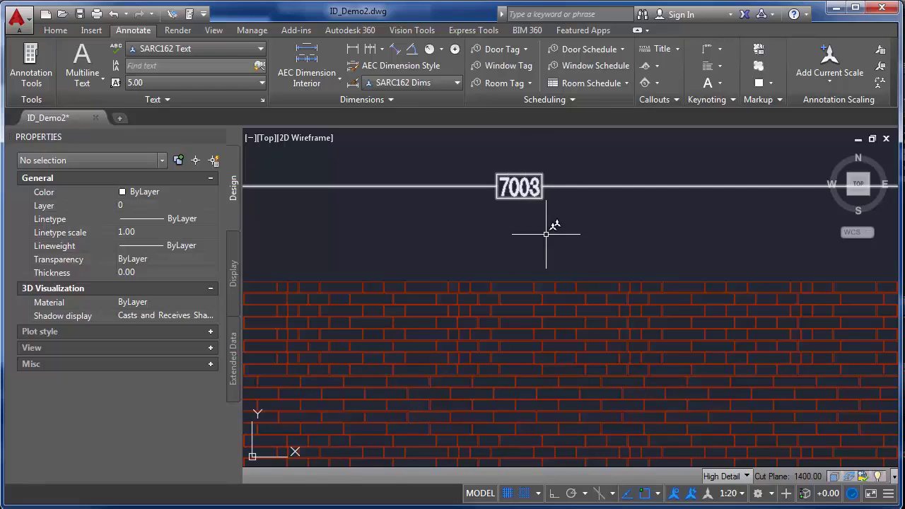
{"action": "scroll", "coordinate": [564, 237], "scroll_direction": "down", "scroll_amount": 1}
{"action": "middle_click_drag", "start_coordinate": [428, 244], "coordinate": [567, 241]}
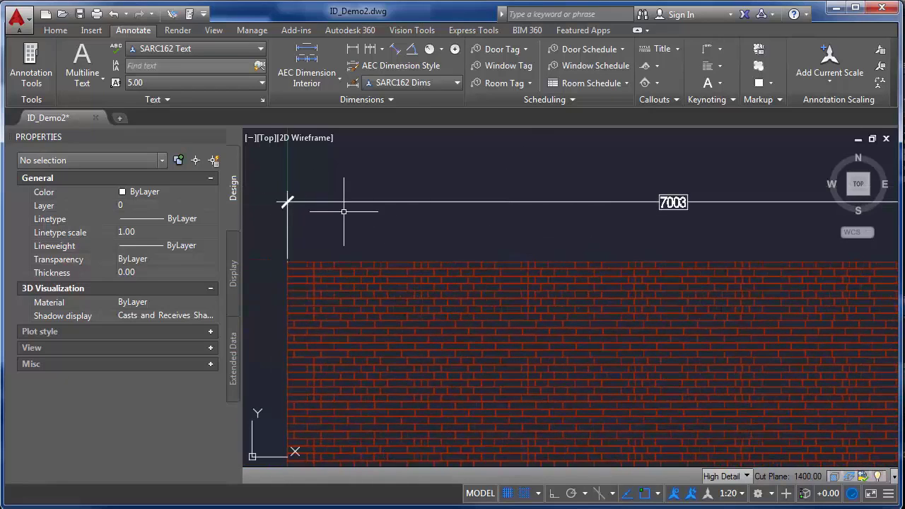
{"action": "middle_click_drag", "start_coordinate": [312, 183], "coordinate": [385, 195]}
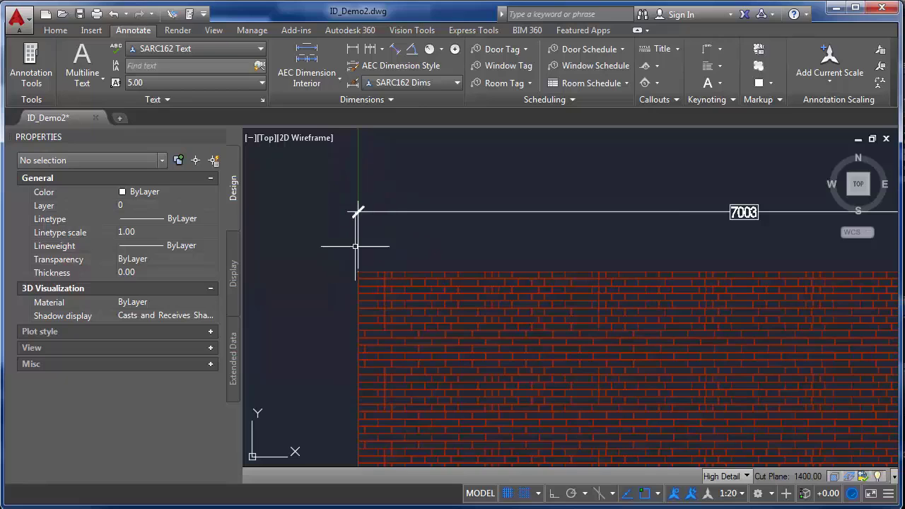
Examine the full dimension above the brick wall, including its text, both end ticks and its extension lines
{"action": "scroll", "coordinate": [479, 245], "scroll_direction": "down", "scroll_amount": 3}
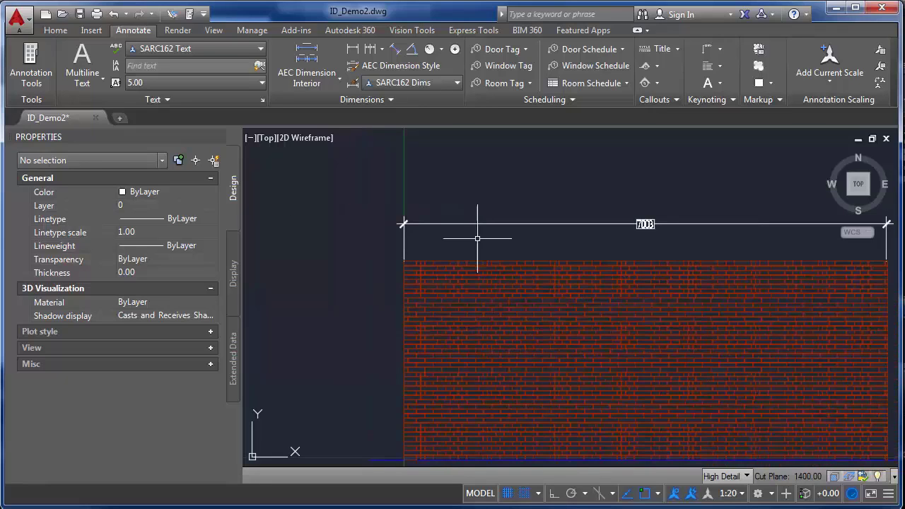
{"action": "middle_click_drag", "start_coordinate": [563, 225], "coordinate": [487, 225]}
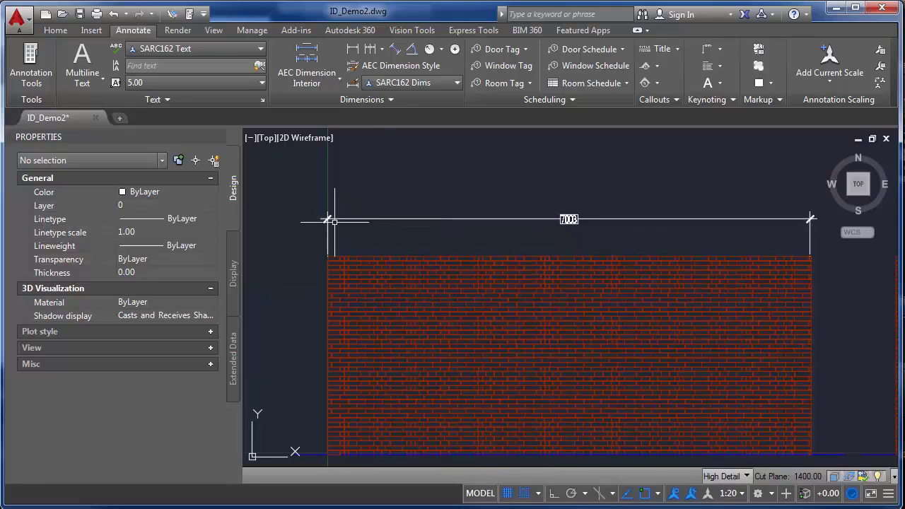
{"action": "scroll", "coordinate": [556, 217], "scroll_direction": "down", "scroll_amount": 2}
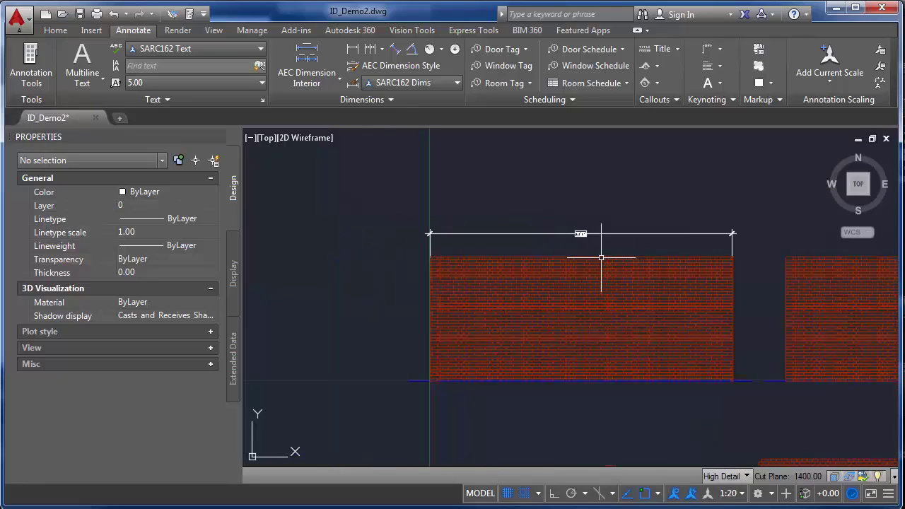
{"action": "mouse_move", "coordinate": [602, 257]}
{"action": "middle_mouse_down"}
{"action": "mouse_move", "coordinate": [611, 304]}
{"action": "mouse_move", "coordinate": [554, 305]}
{"action": "mouse_move", "coordinate": [567, 311]}
{"action": "middle_mouse_up"}
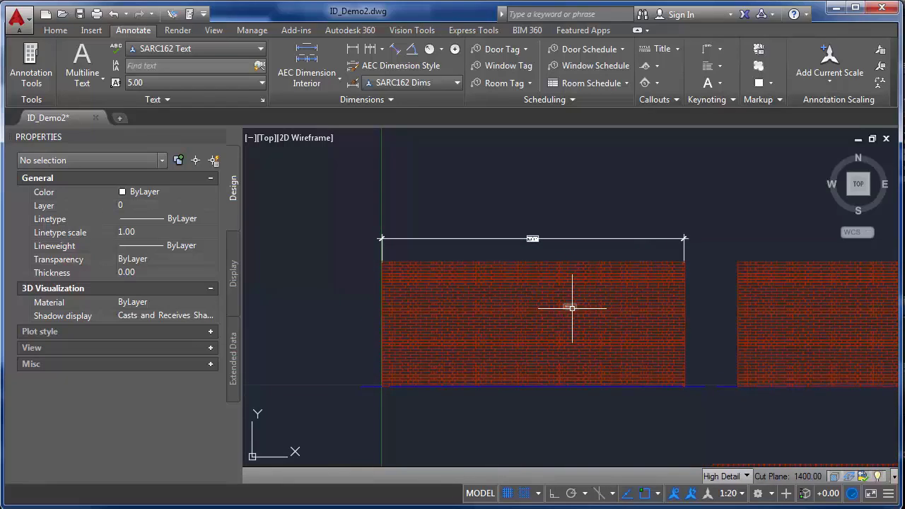
{"action": "left_click", "coordinate": [584, 211]}
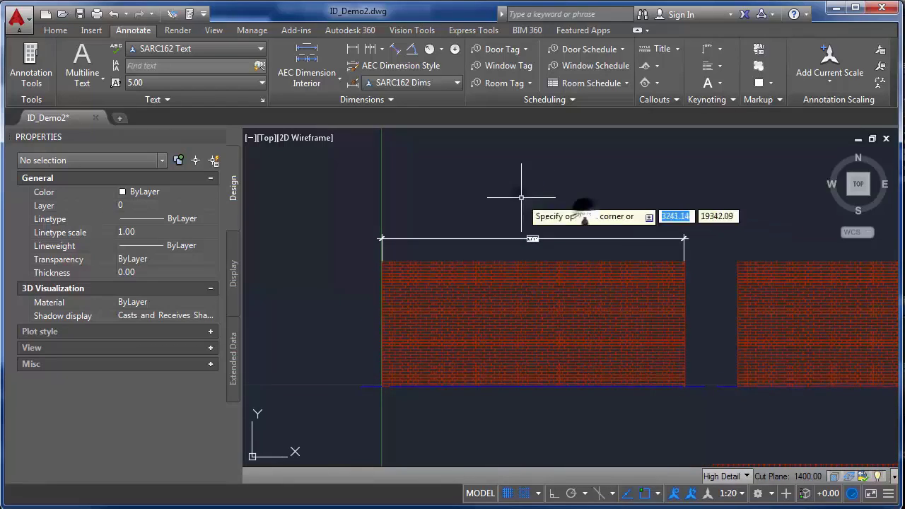
{"action": "left_click", "coordinate": [521, 198]}
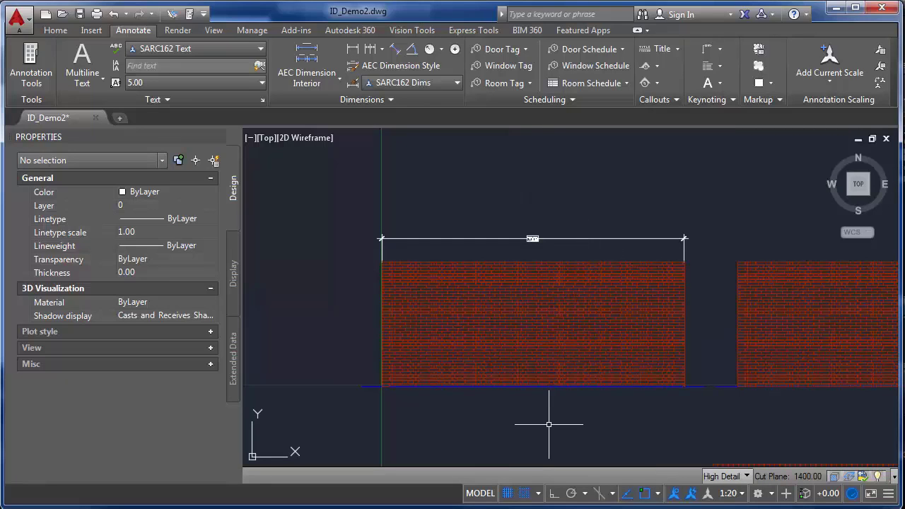
{"action": "scroll", "coordinate": [552, 416], "scroll_direction": "up", "scroll_amount": 2}
{"action": "middle_click_drag", "start_coordinate": [552, 247], "coordinate": [590, 293]}
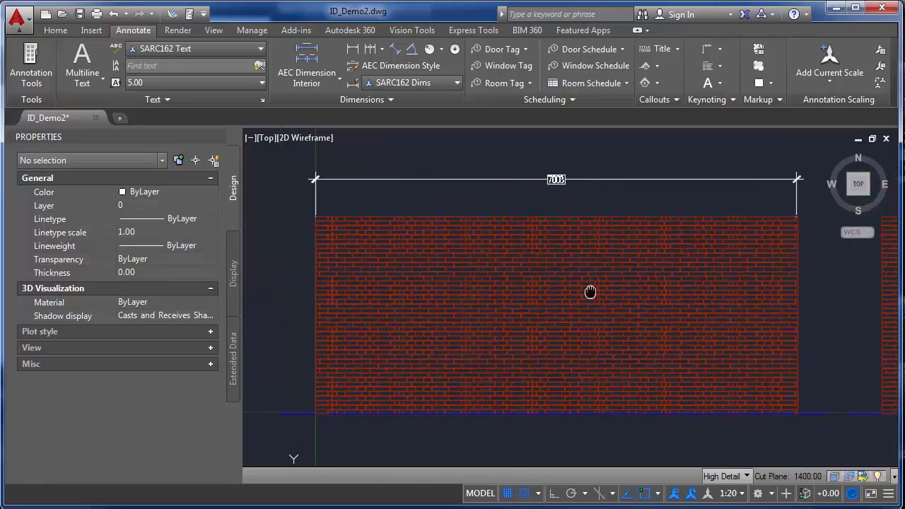